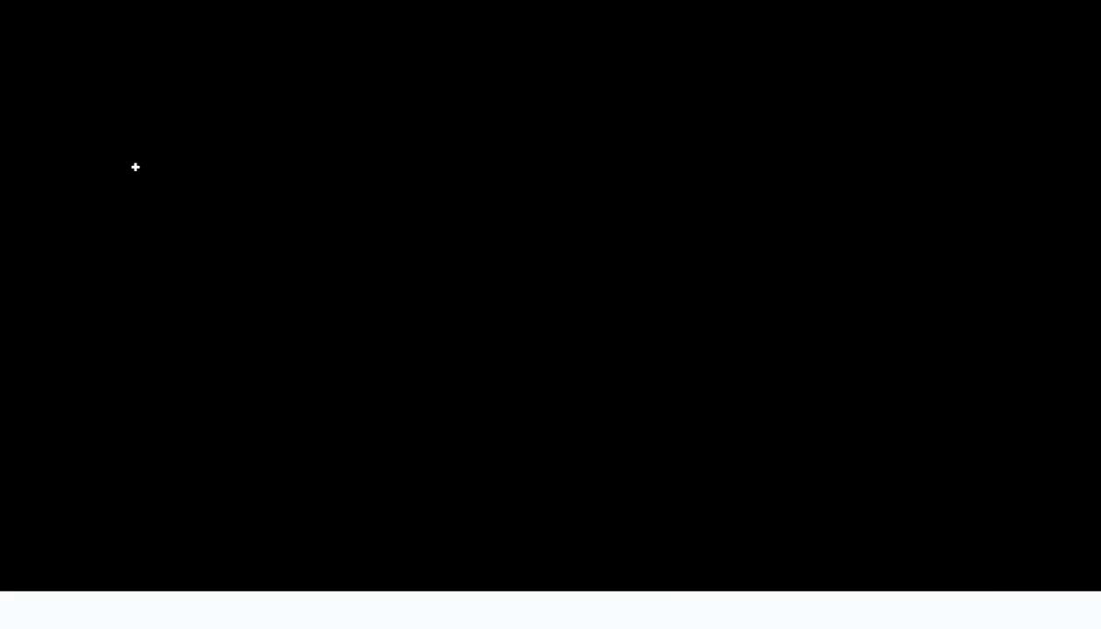
Open the stock adjustment form and choose EW Slice Rolls as the product in the first row.
left_click(133, 163)
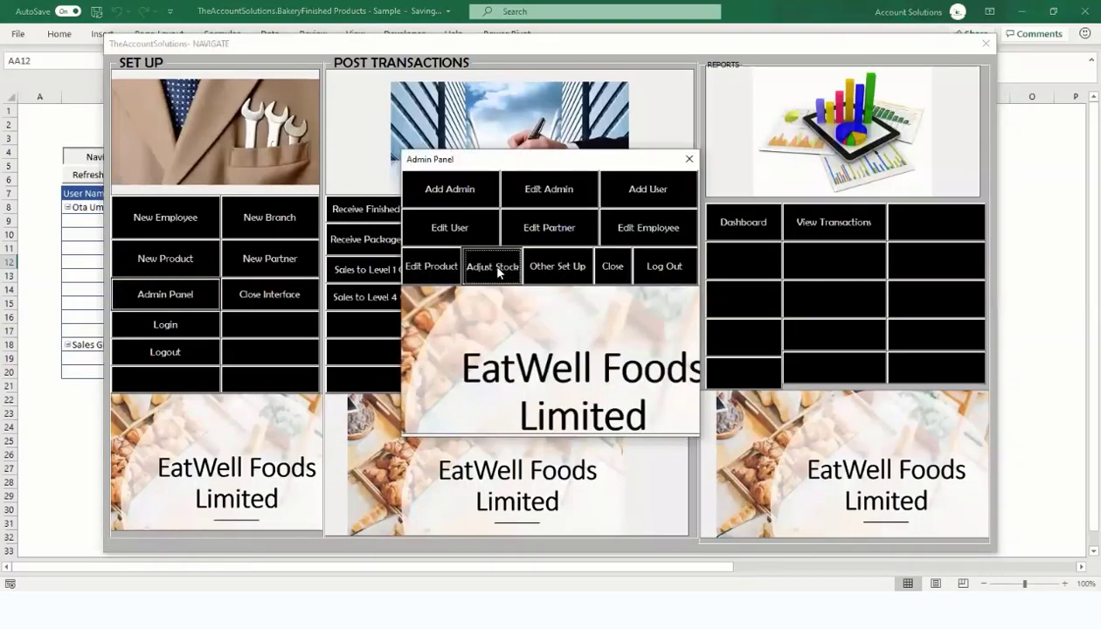
left_click(495, 267)
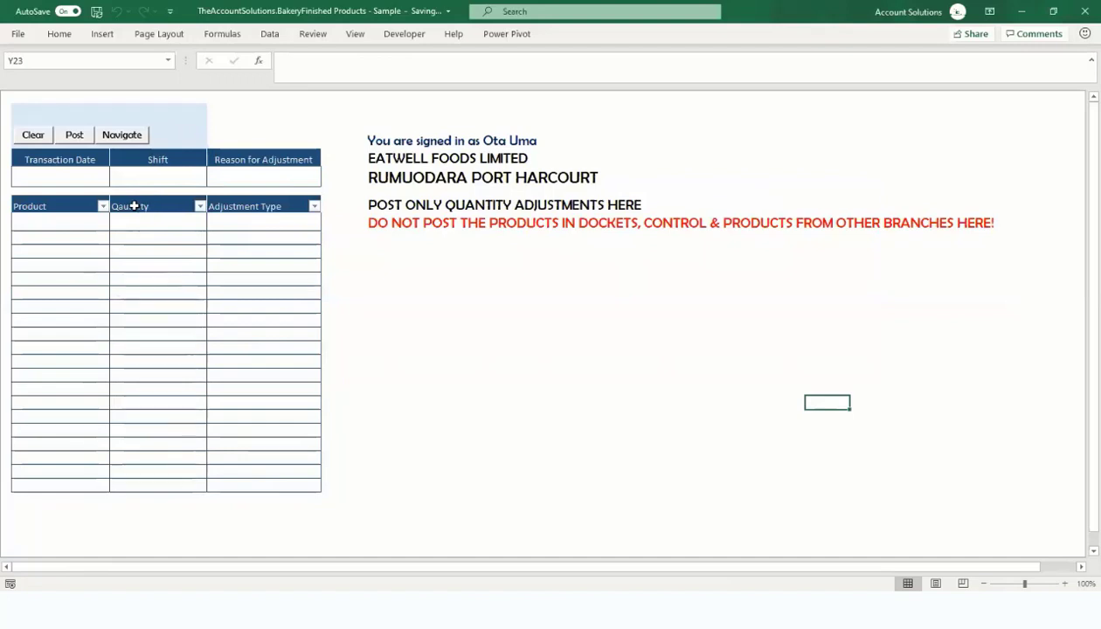
left_click(80, 222)
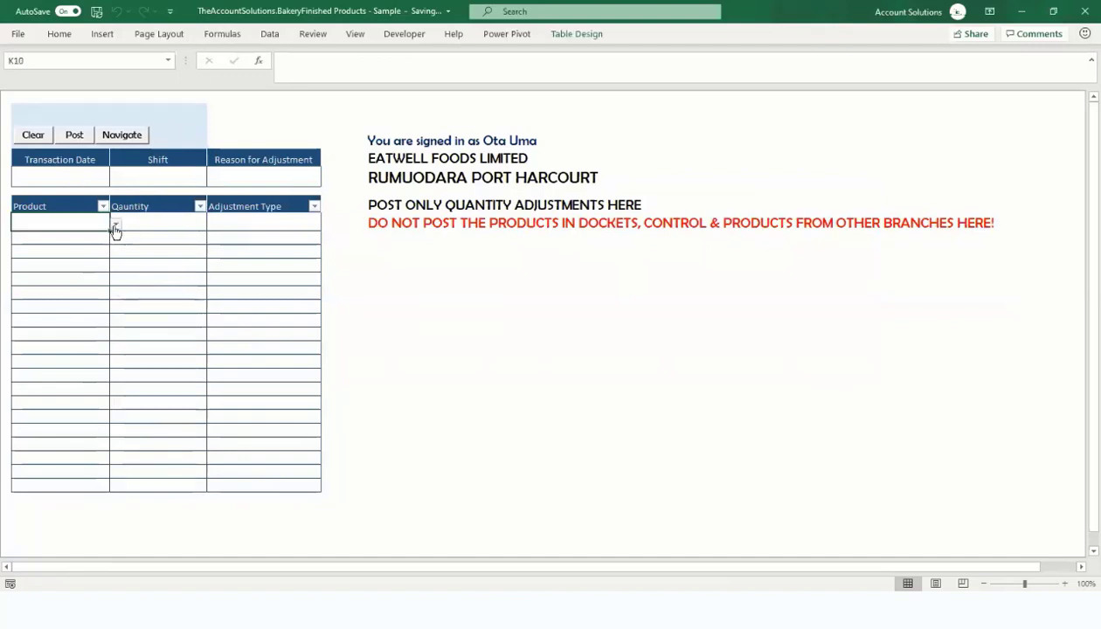
left_click(114, 224)
left_click_drag(111, 270, 111, 277)
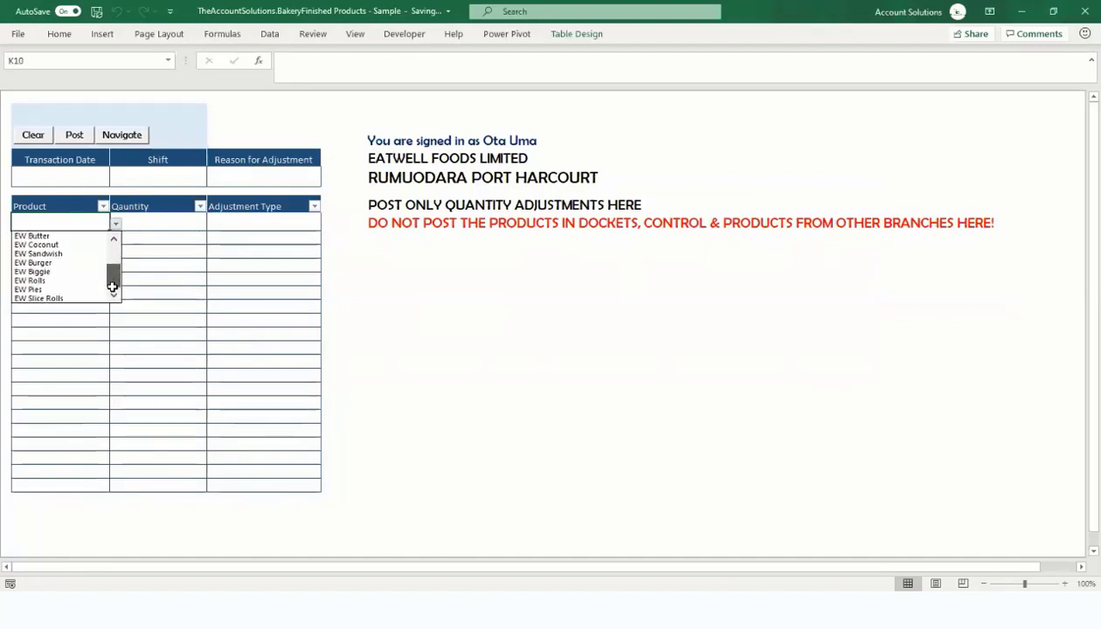
left_click(64, 299)
Set the transaction date to 2/10/2020, the shift to 7am to 7pm and the reason for adjustment to Weekly Stock Count.
left_click(85, 177)
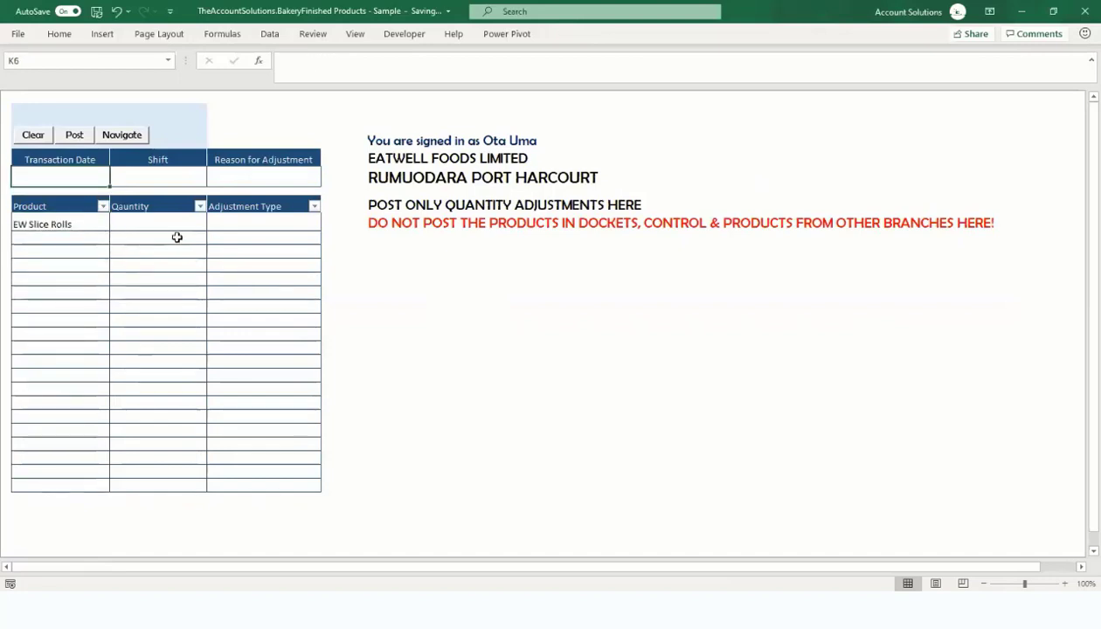
type("2/10/2020")
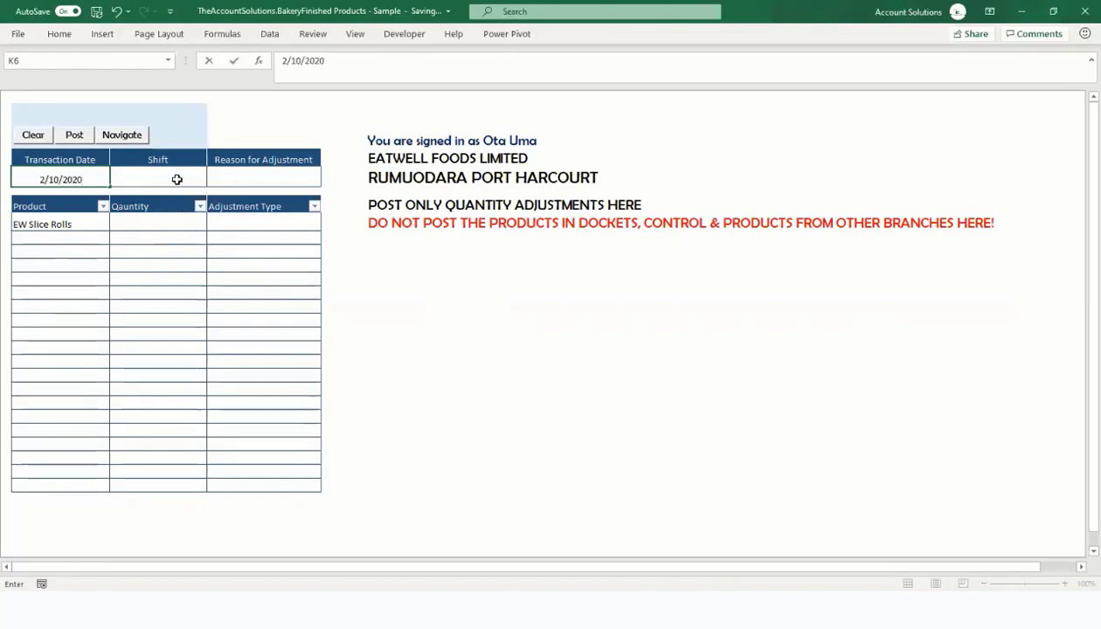
left_click(176, 179)
left_click(212, 179)
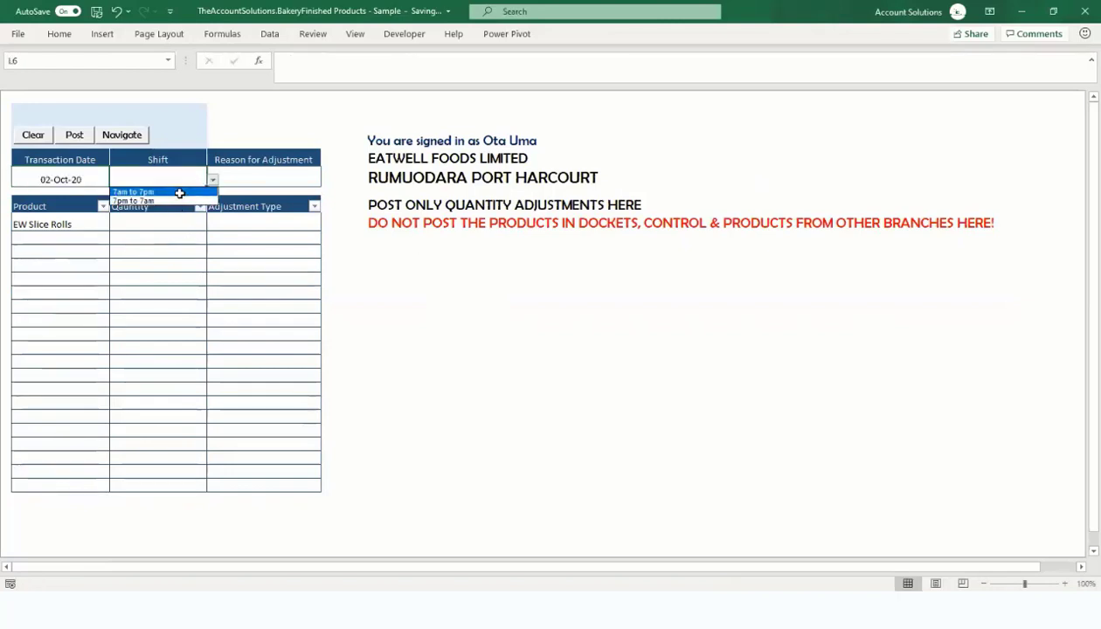
left_click(179, 192)
left_click(261, 179)
left_click(325, 179)
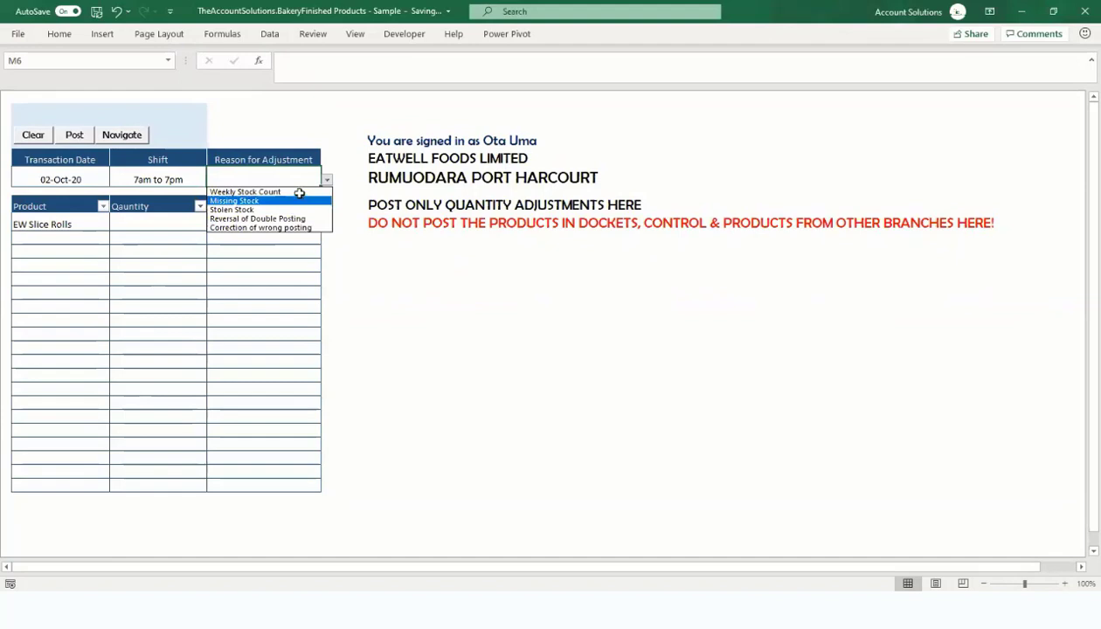
key("Escape")
Enter a quantity of 100 for EW Slice Rolls with the adjustment type Add.
left_click(134, 224)
type("100")
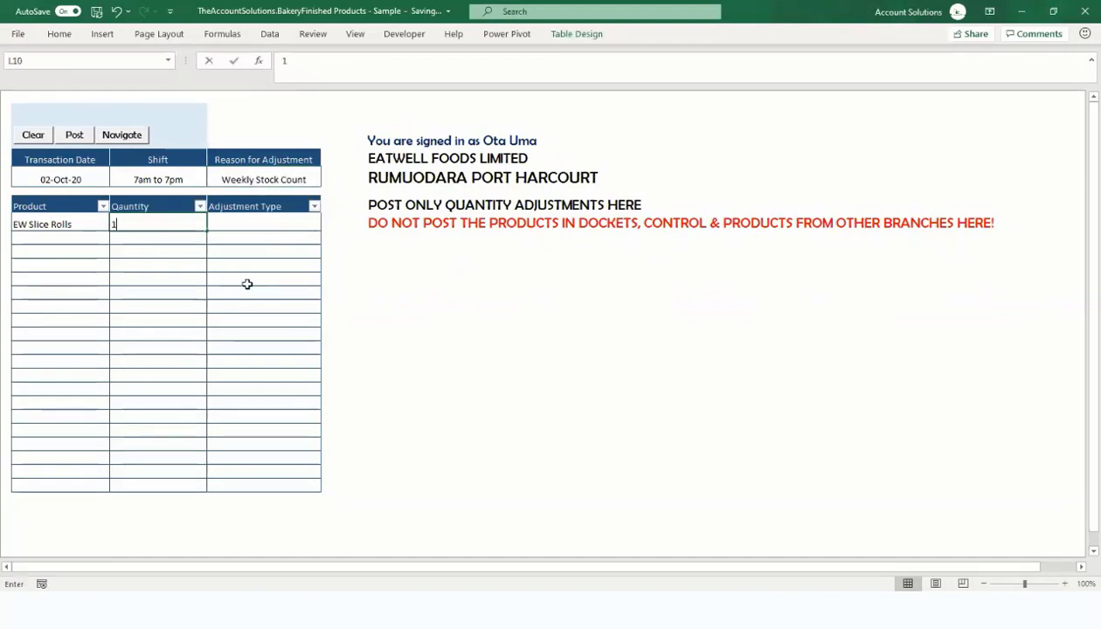
left_click(276, 221)
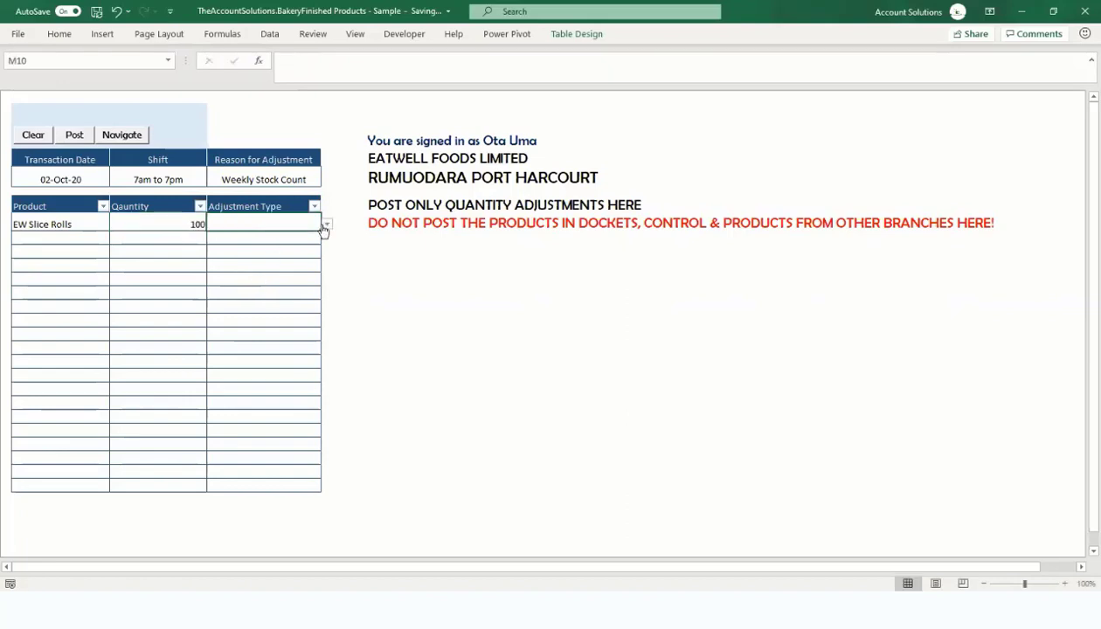
left_click(326, 225)
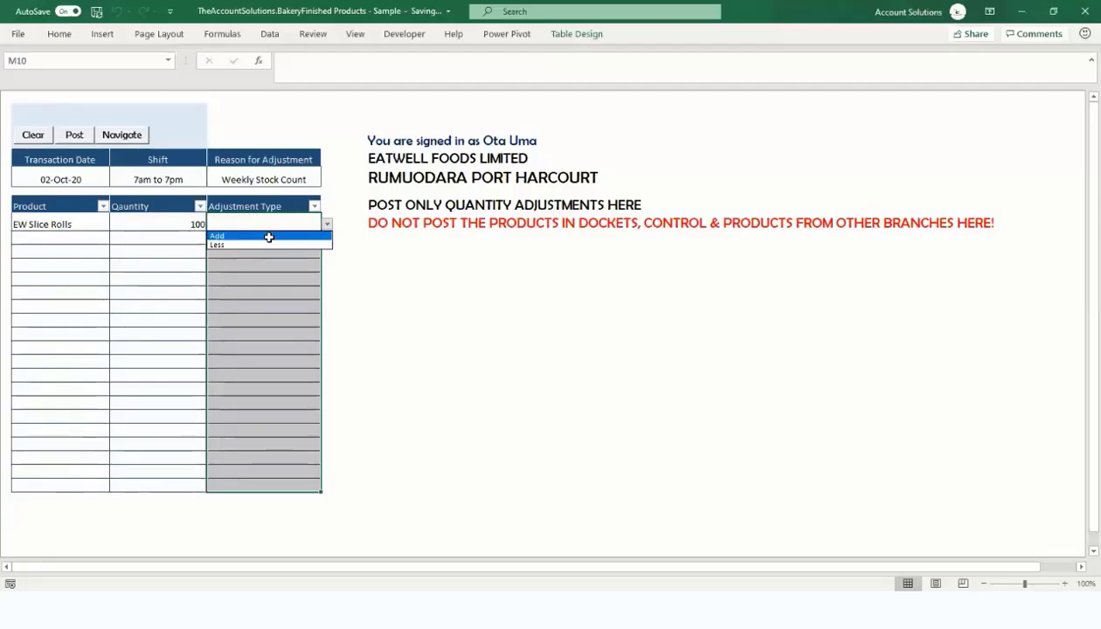
left_click(268, 237)
left_click(160, 262)
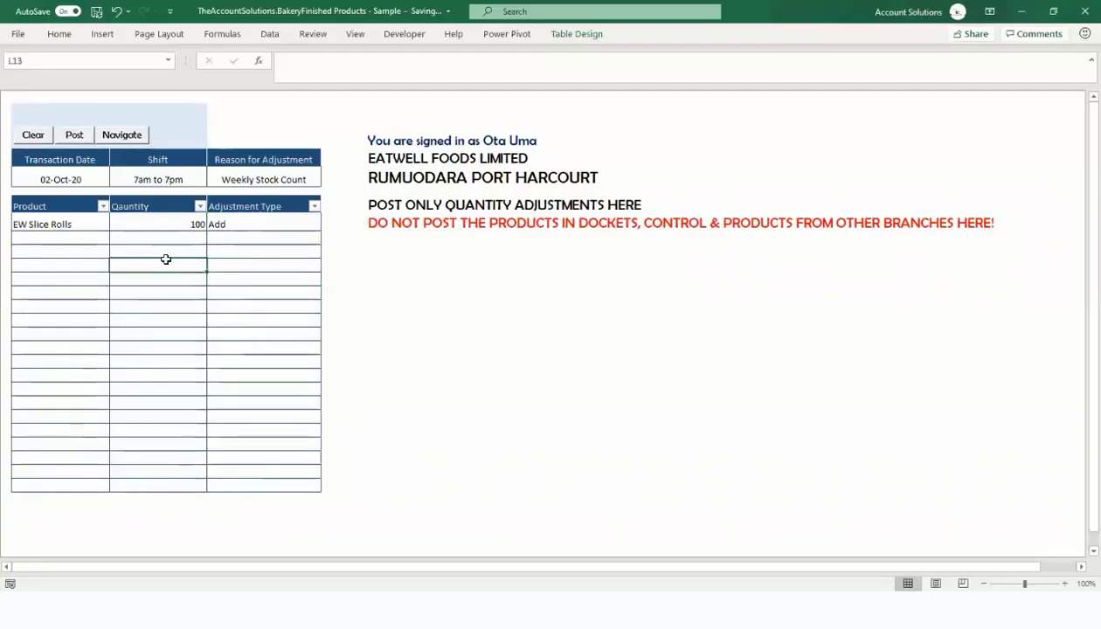
Post the EW Slice Rolls stock addition and confirm that the entries are correct.
left_click(74, 135)
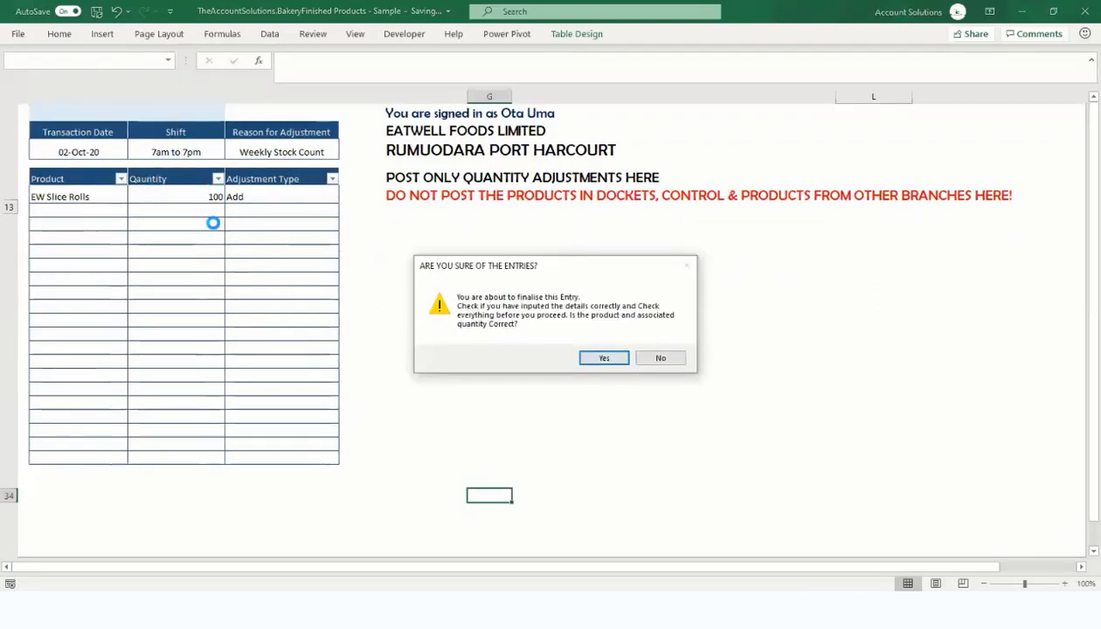
left_click(610, 361)
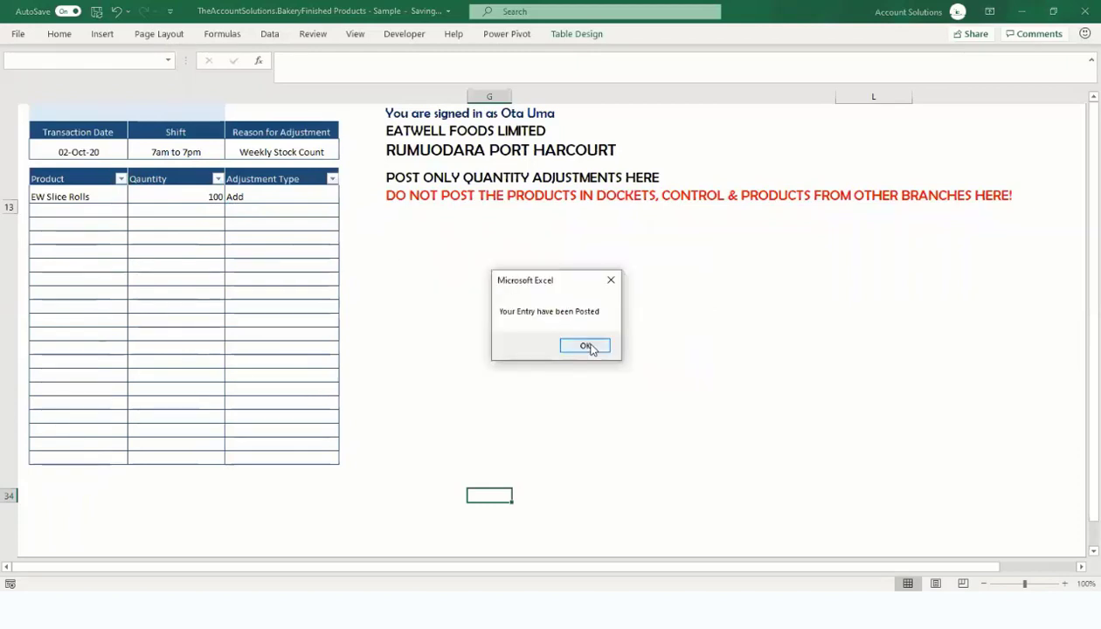
left_click(586, 346)
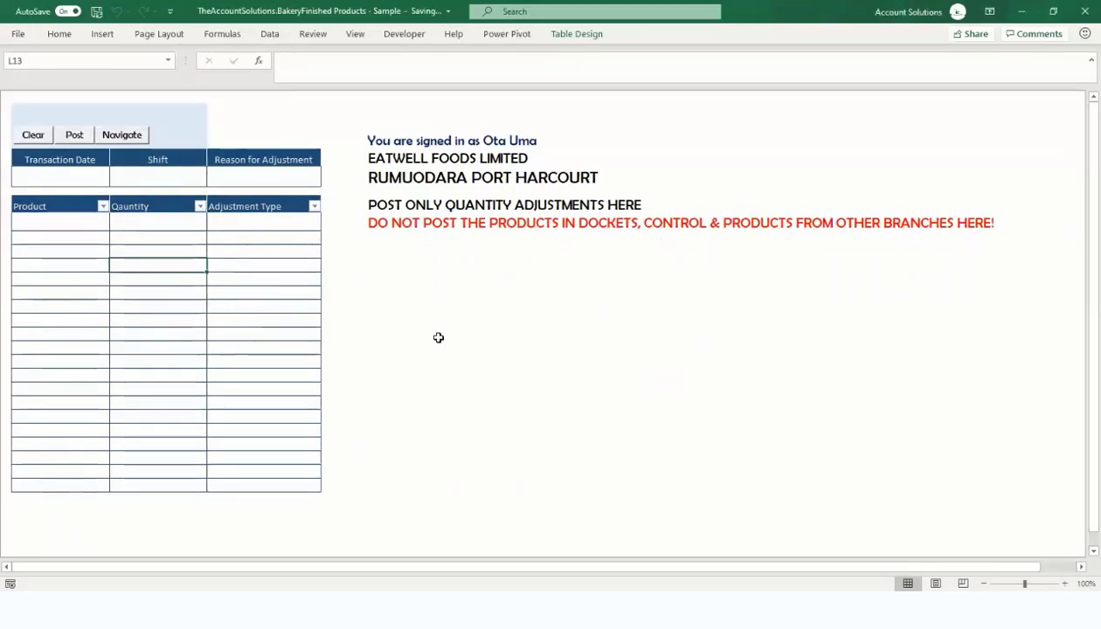
Examine the Stock Adjustment and Inventory Level columns for EW Slice Rolls in the product table.
left_click(135, 135)
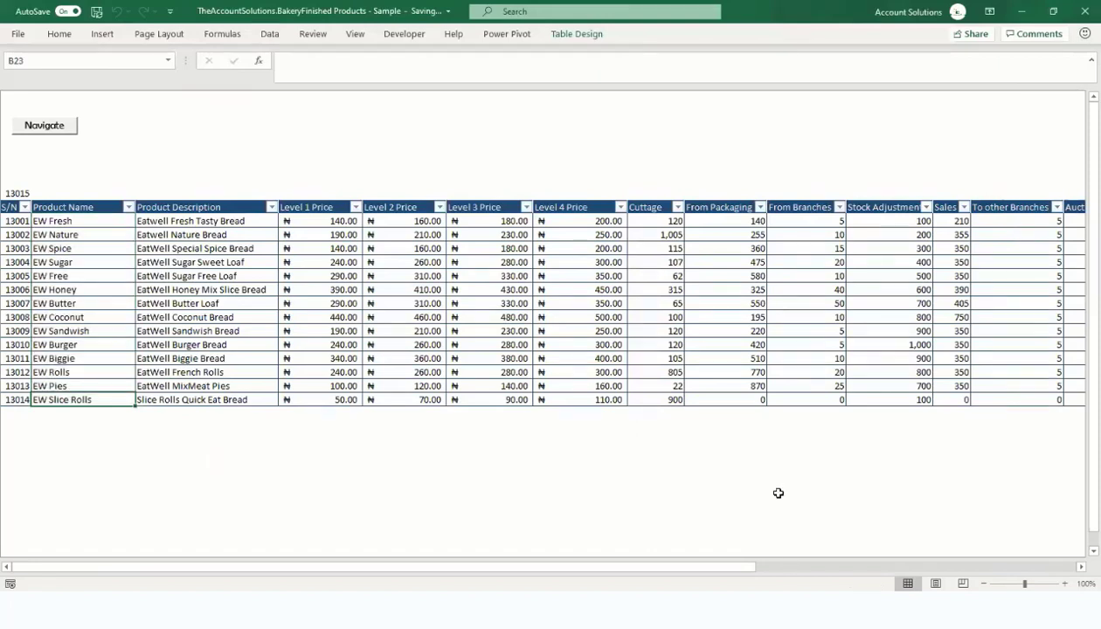
scroll(758, 543, "right", 2)
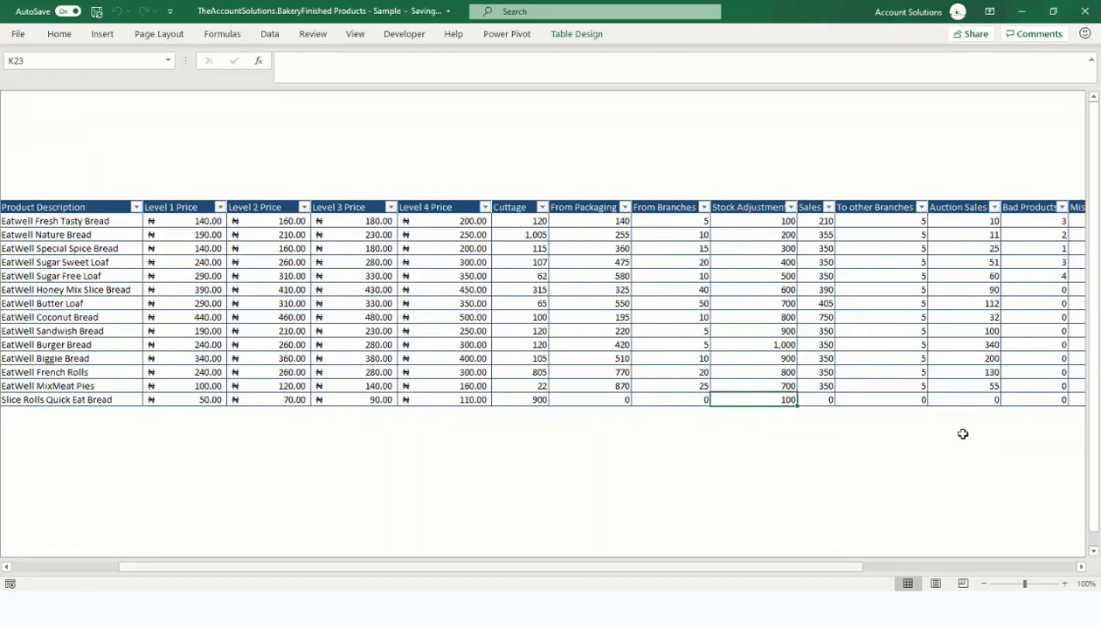
key("ctrl+Right")
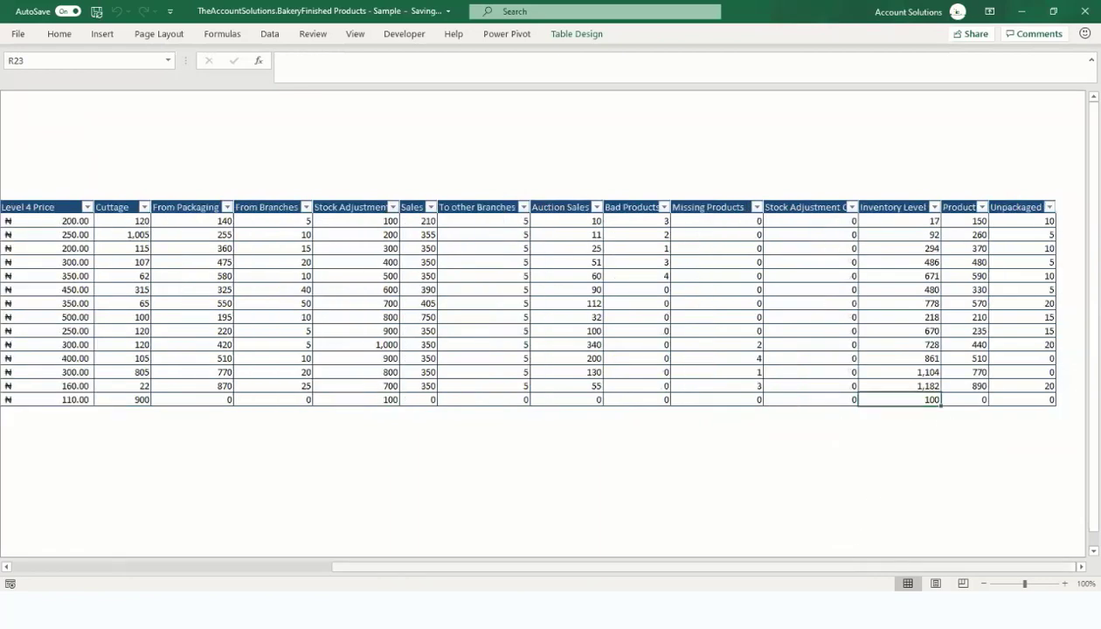
left_click_drag(1062, 566, 743, 566)
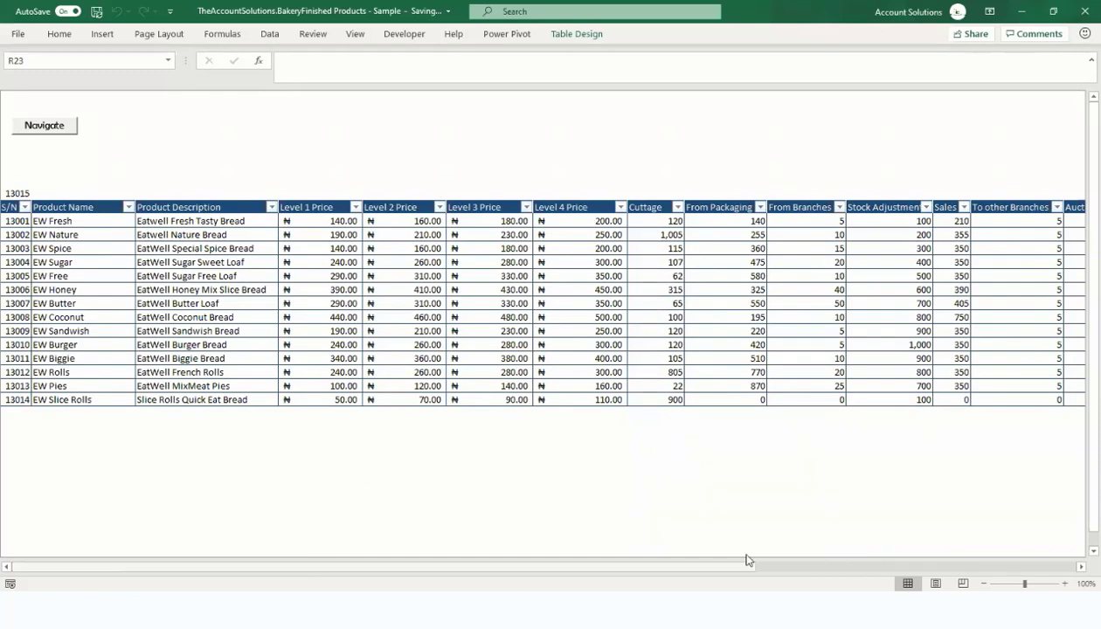
scroll(547, 399, "right", 3)
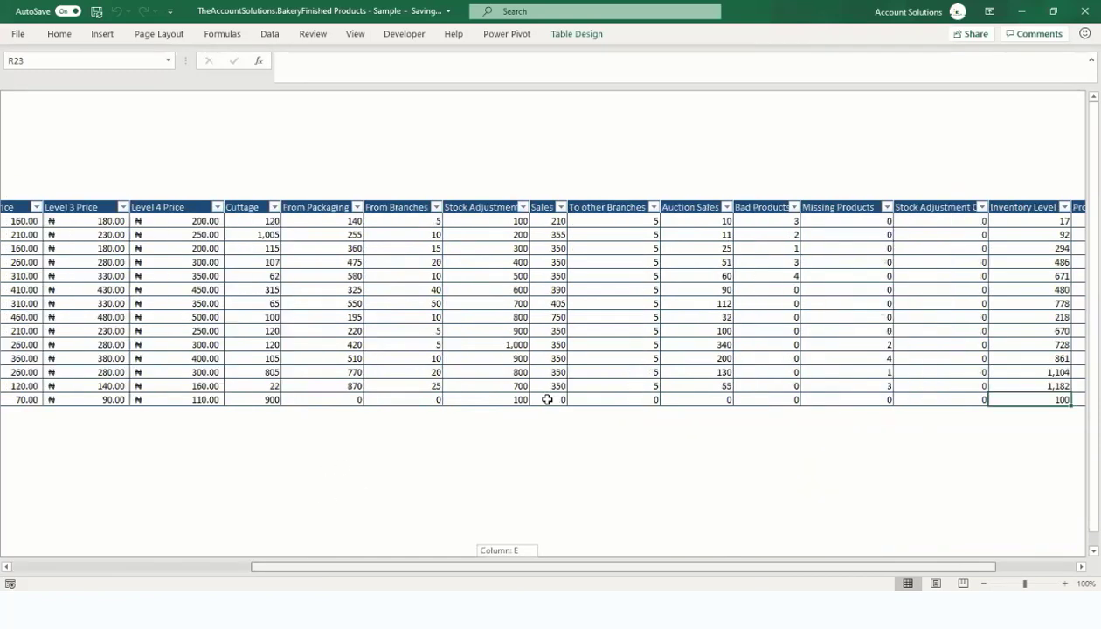
scroll(547, 400, "left", 1)
left_click(547, 400)
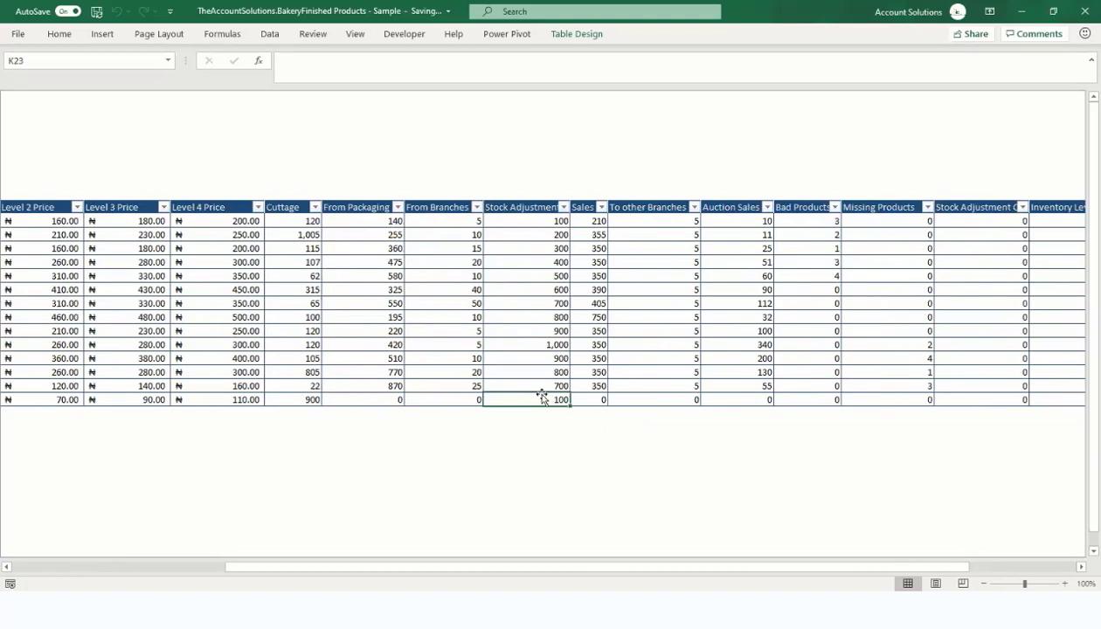
left_click_drag(638, 566, 426, 566)
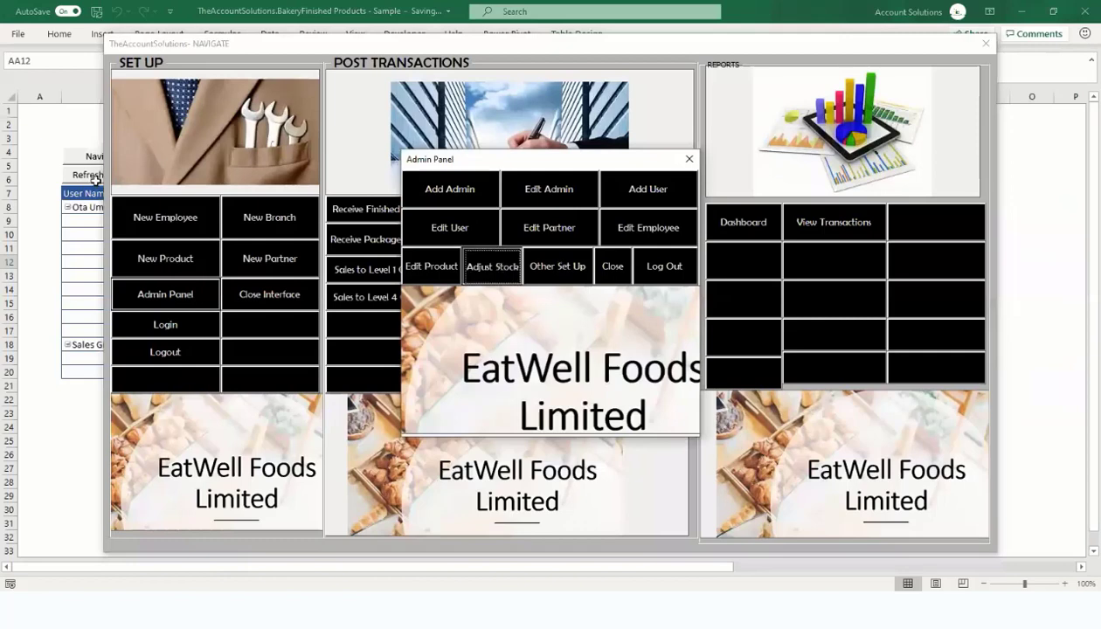
Reopen the stock adjustment form and set date 3/10/20, shift 7pm to 7am and reason Correction of wrong posting.
key("Return")
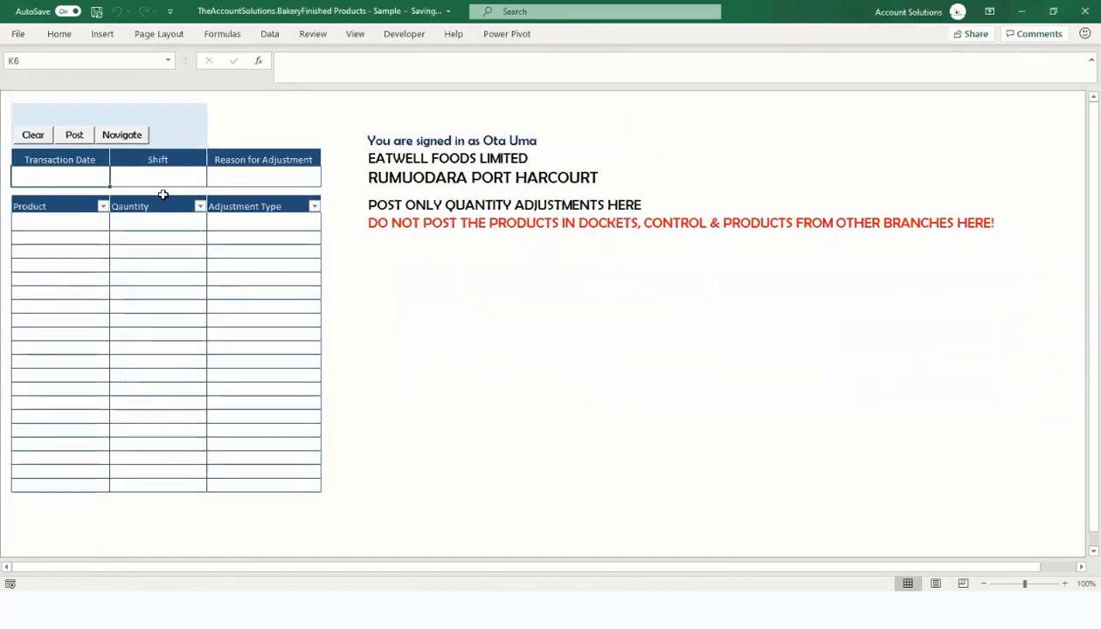
type("3/10/20")
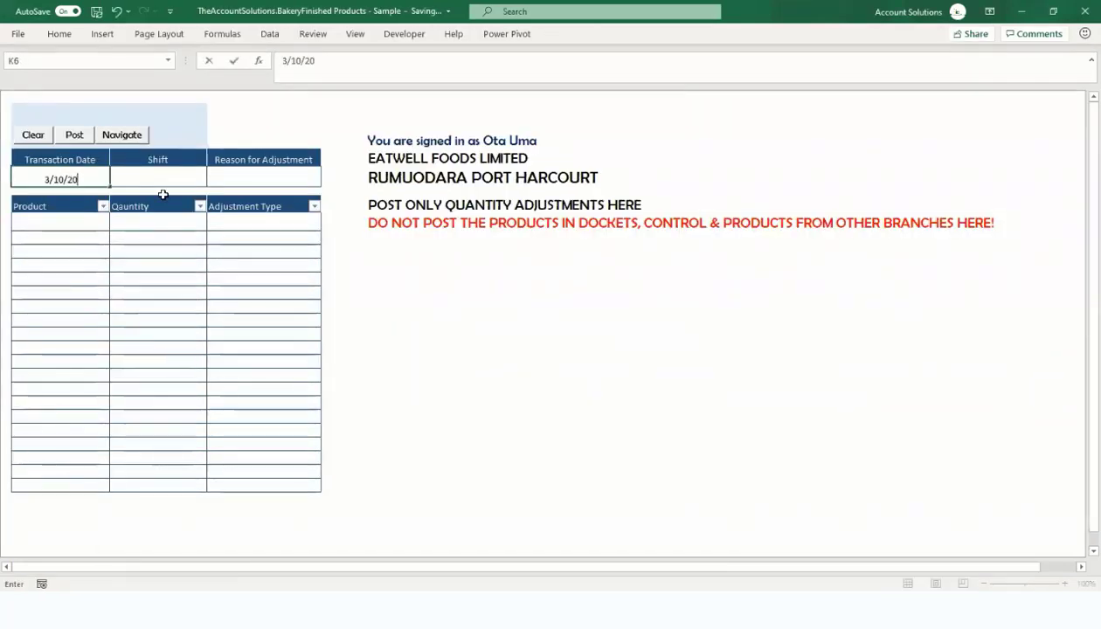
left_click(178, 177)
left_click(212, 179)
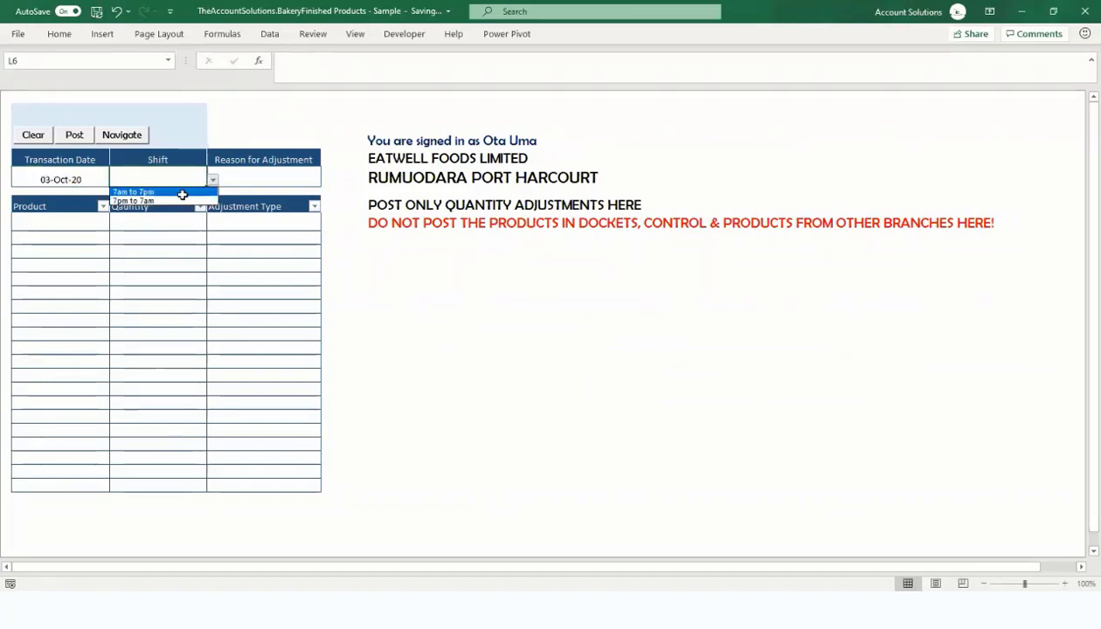
left_click(175, 201)
left_click(279, 179)
left_click(324, 179)
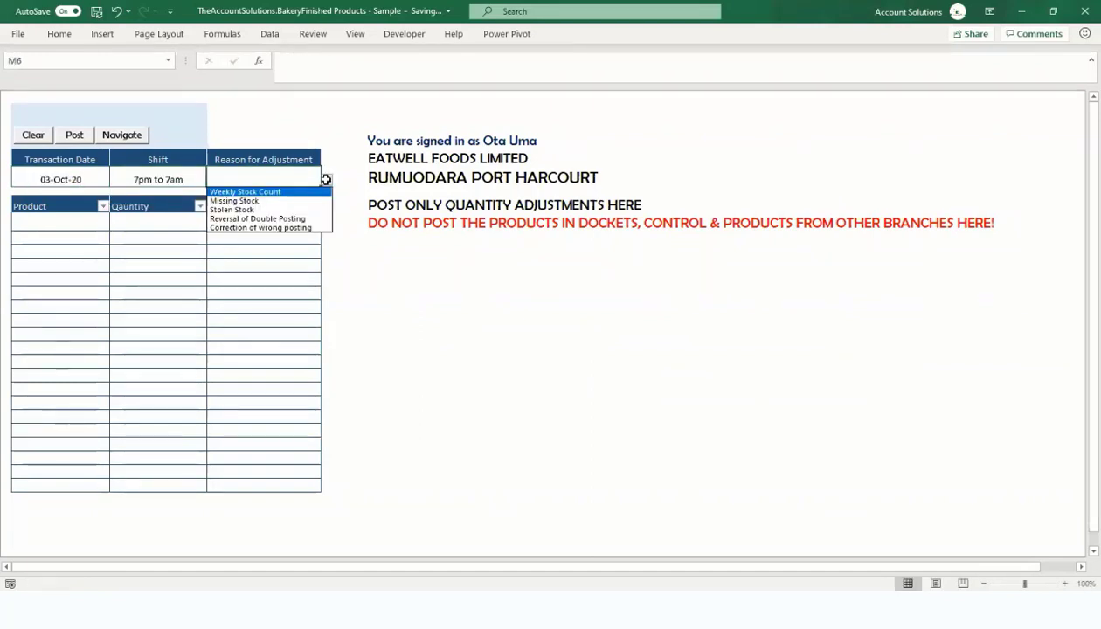
left_click(299, 227)
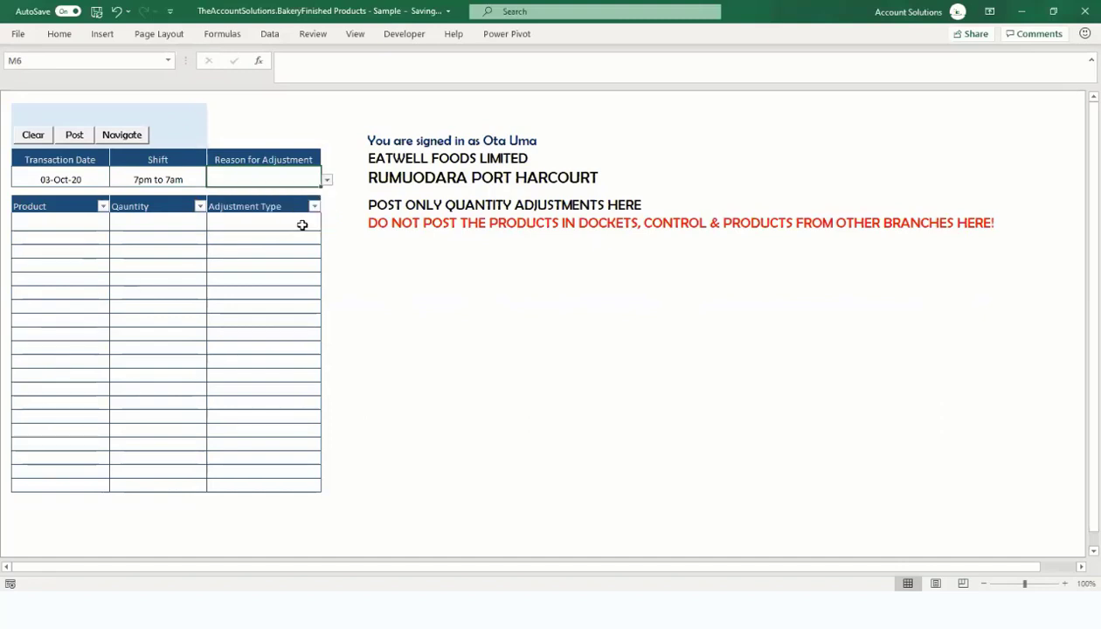
Enter EW Slice Rolls with quantity 50 and adjustment type Less, and post the adjustment.
left_click(81, 221)
left_click(114, 224)
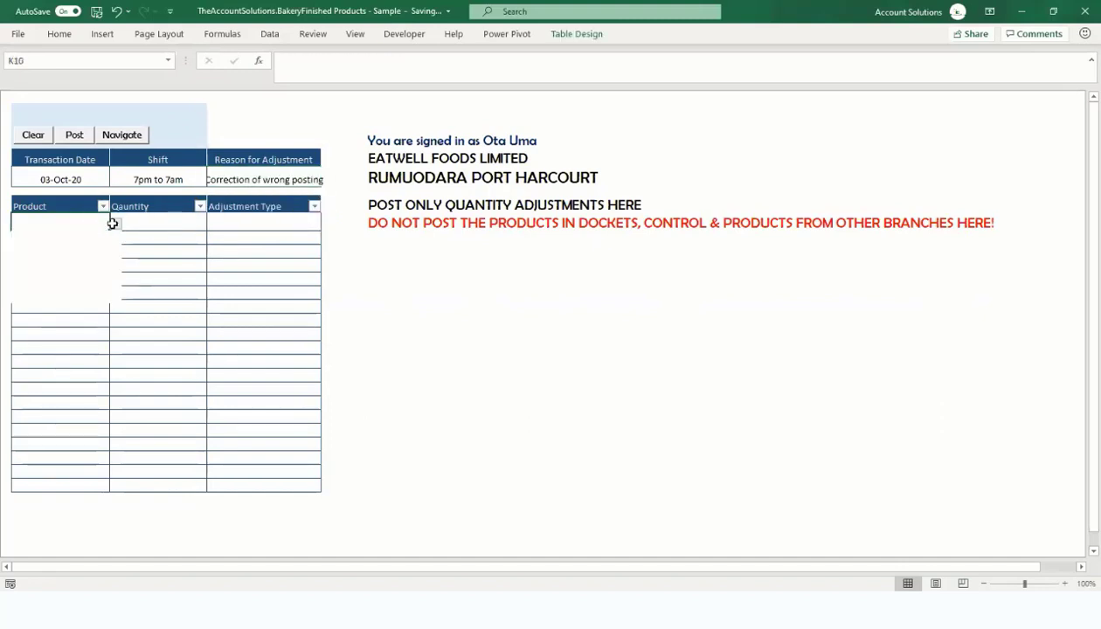
scroll(112, 282, "down", 2)
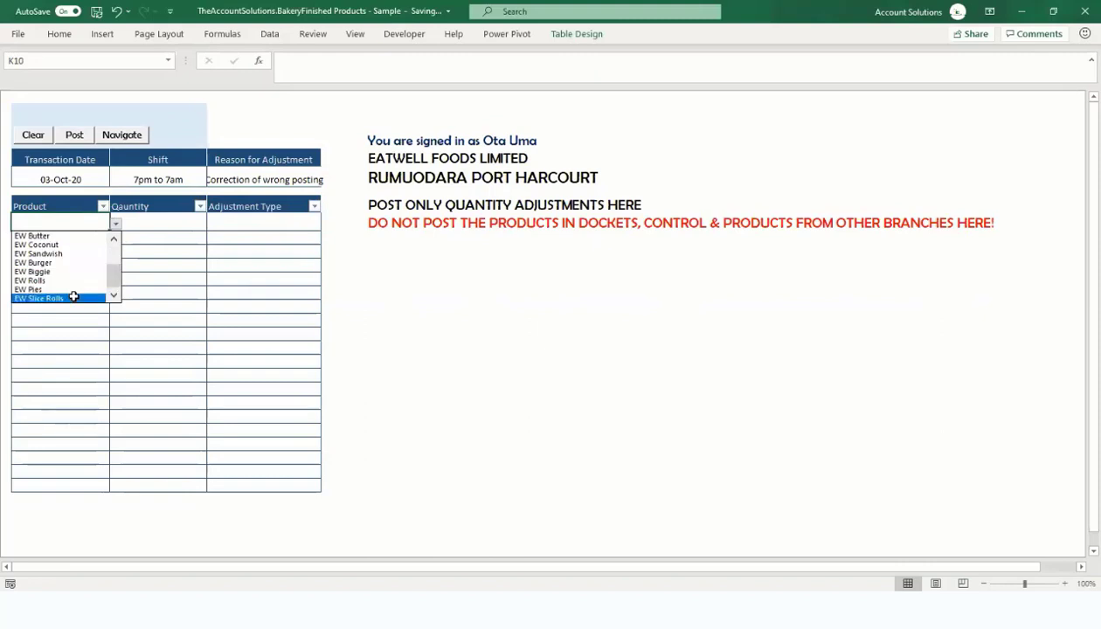
left_click(73, 295)
left_click(170, 226)
type("50")
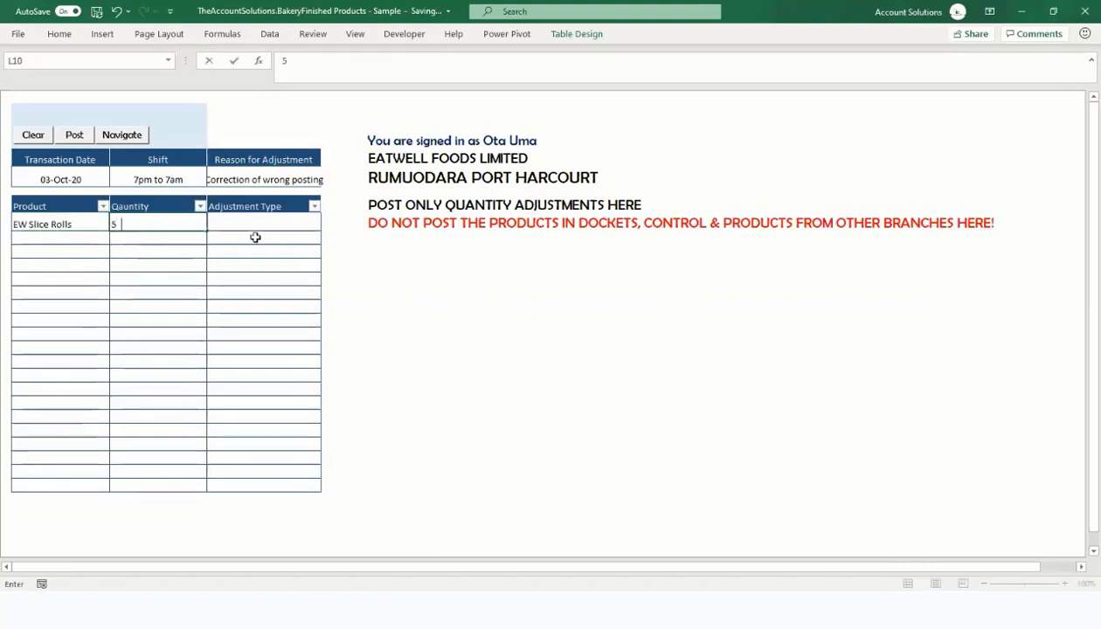
left_click(316, 232)
left_click(325, 225)
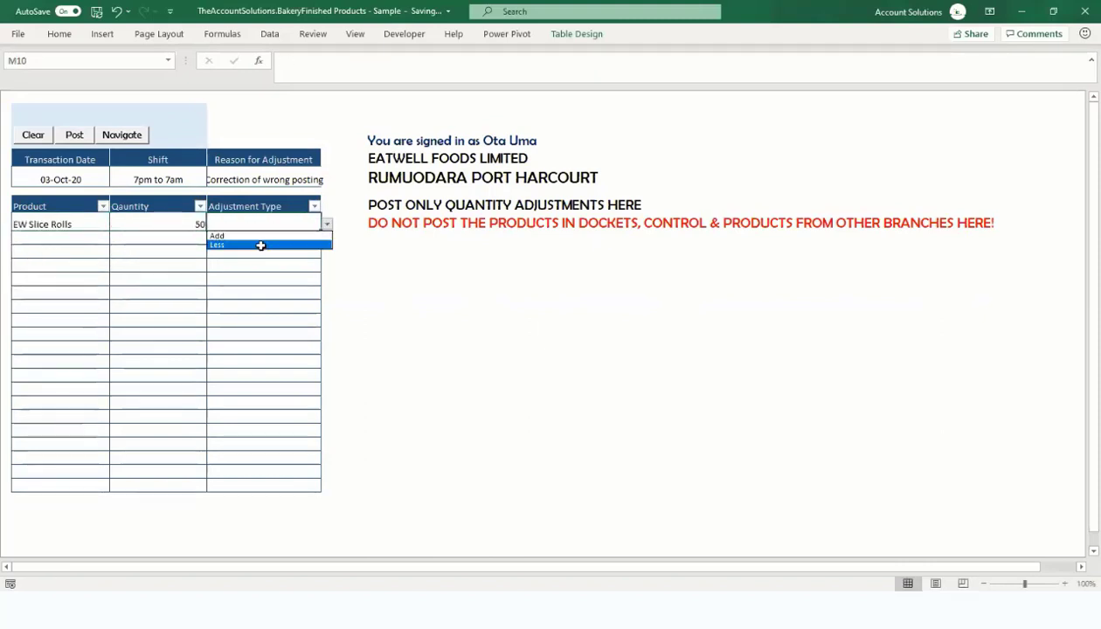
left_click(257, 245)
left_click(76, 136)
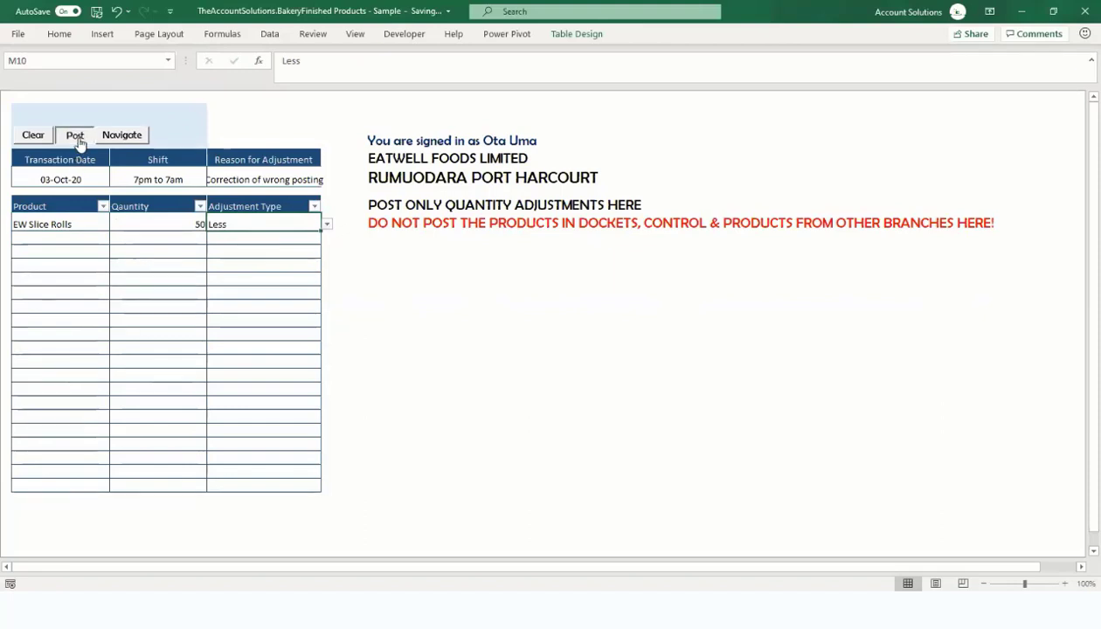
left_click(605, 362)
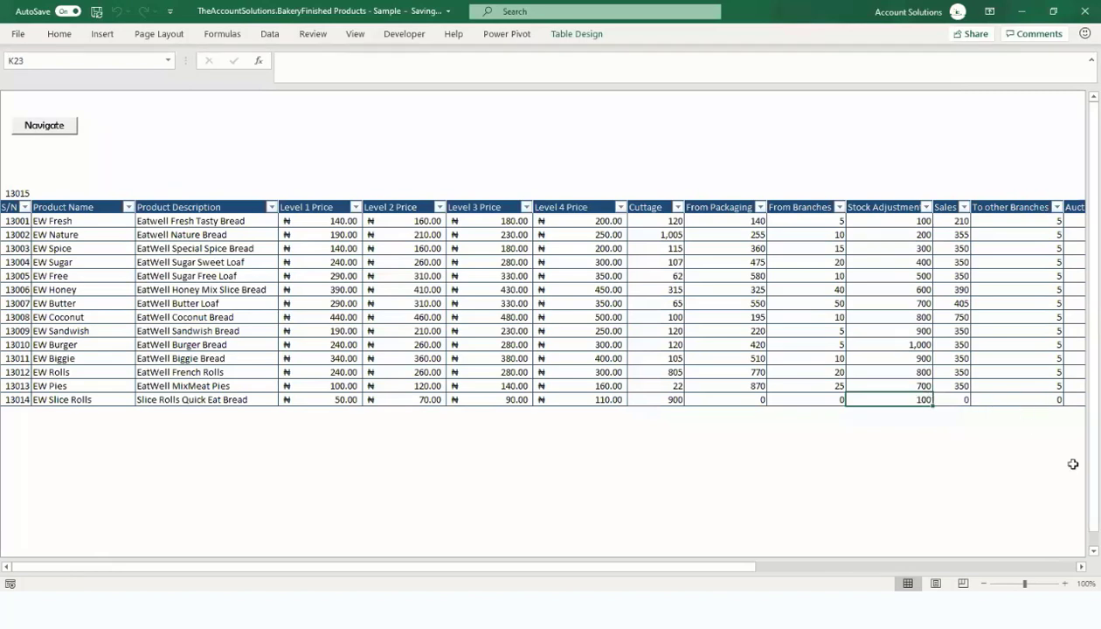
Check the EW Slice Rolls row in the product table for the posted reduction and its inventory level.
key("Right")
key("Right")
key("Right")
key("Right")
key("Right")
key("Right")
key("Right")
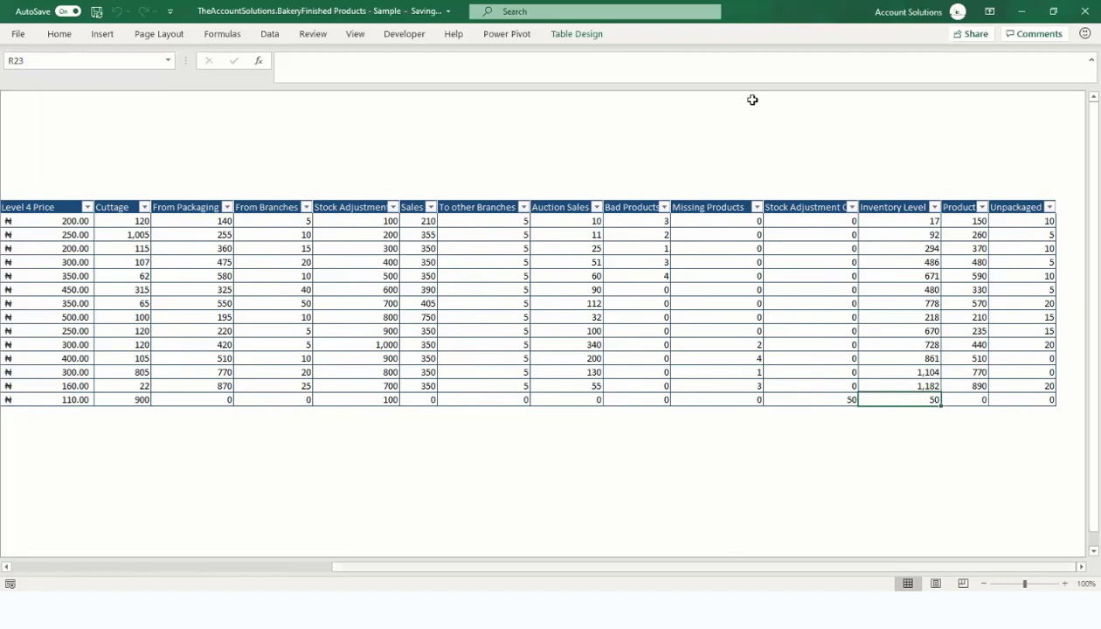
scroll(751, 100, "left", 3)
scroll(751, 100, "right", 1)
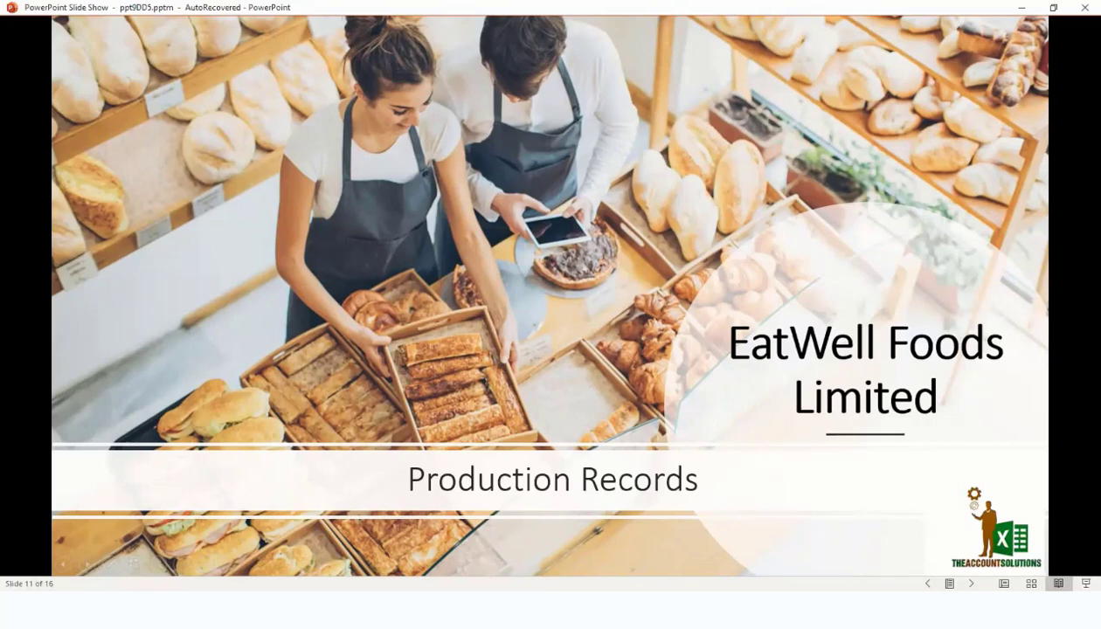
key("Right")
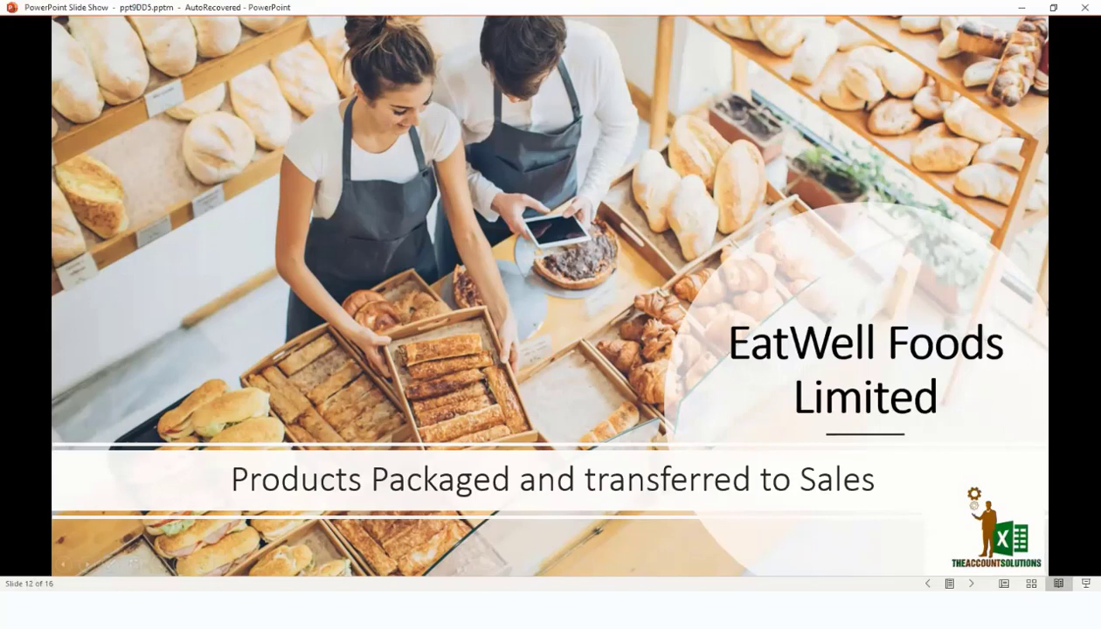
key("Right")
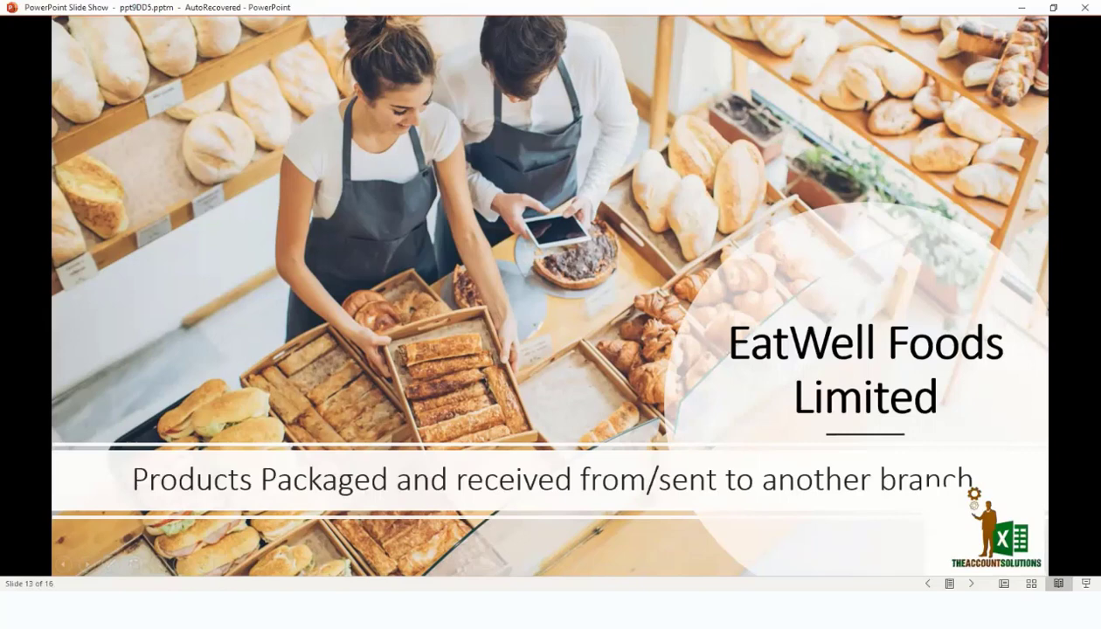
key("Right")
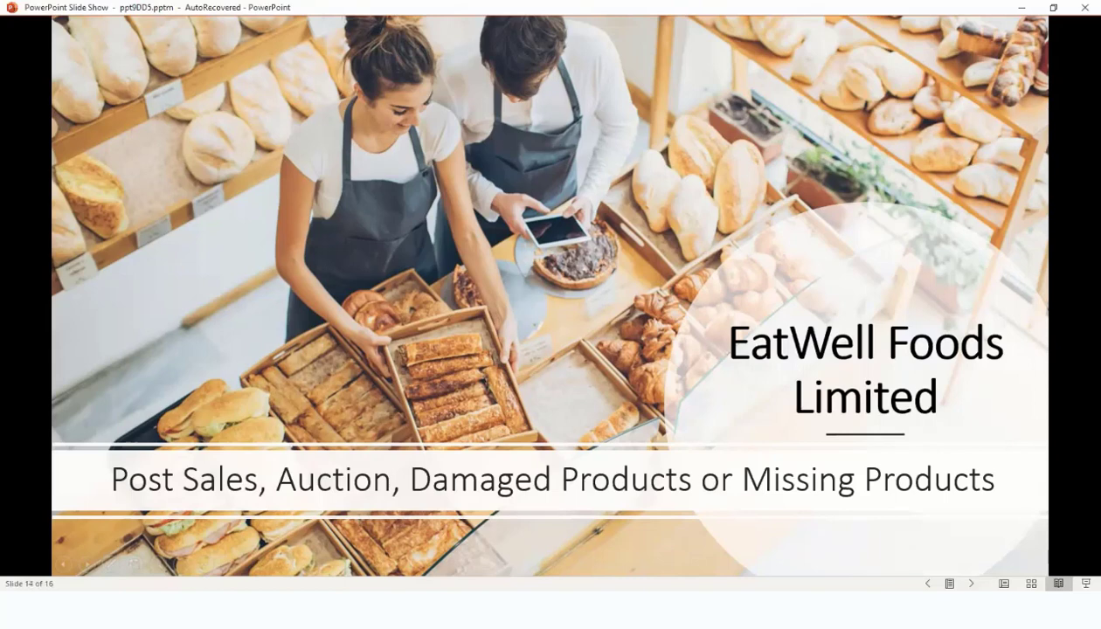
key("Right")
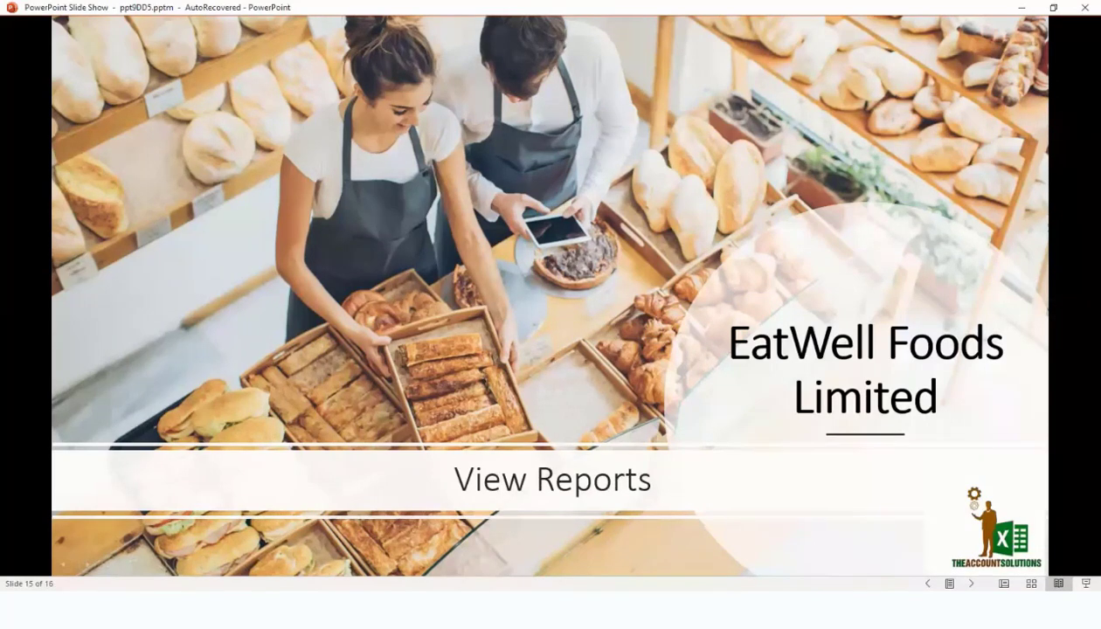
key("Right")
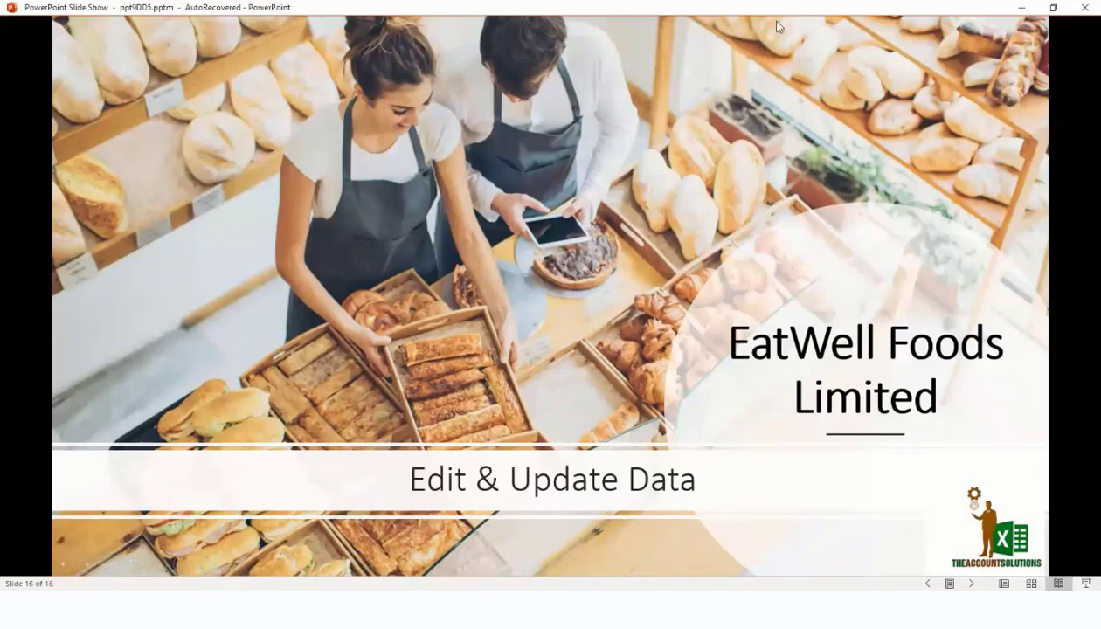
key("Escape")
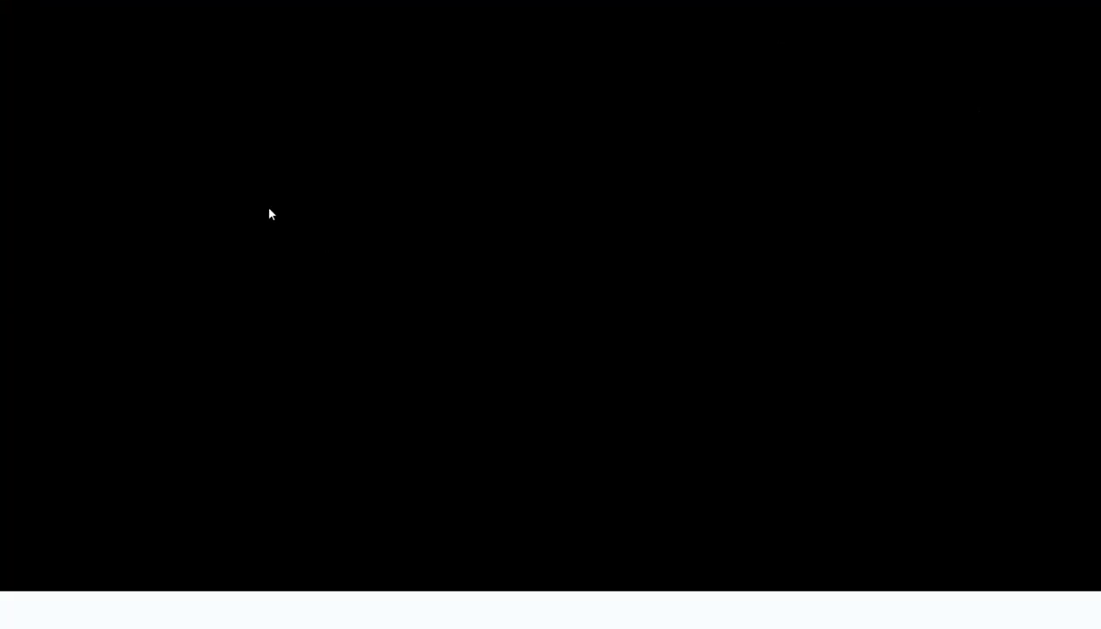
Open the Receive Finished Product for Packaging form and set transaction date 3/10/20 and shift 7am to 7pm.
left_click(44, 137)
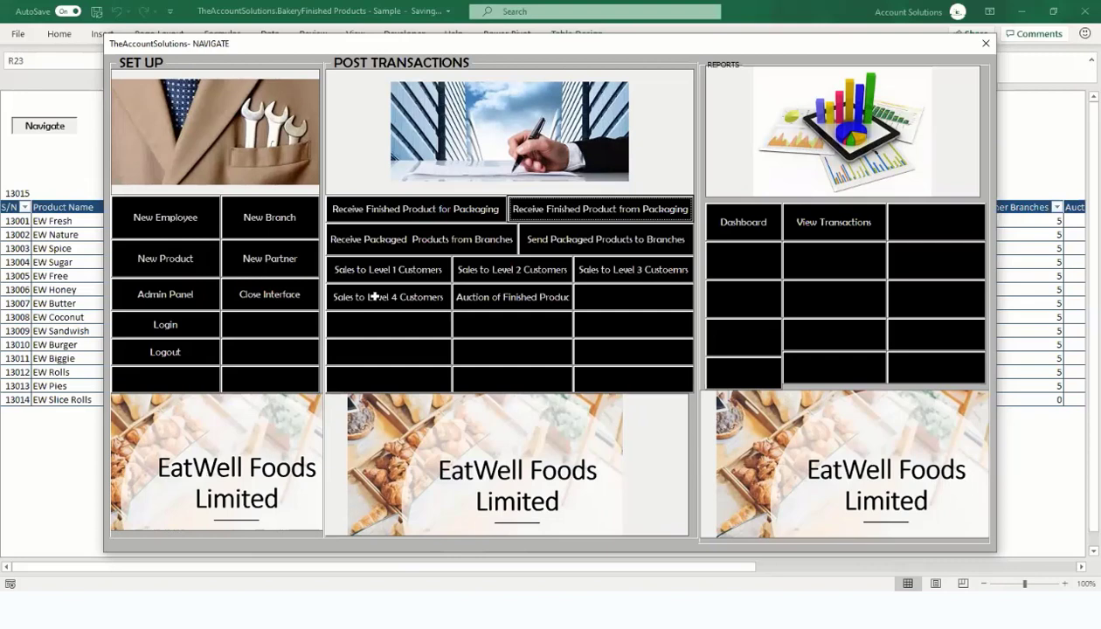
left_click(408, 230)
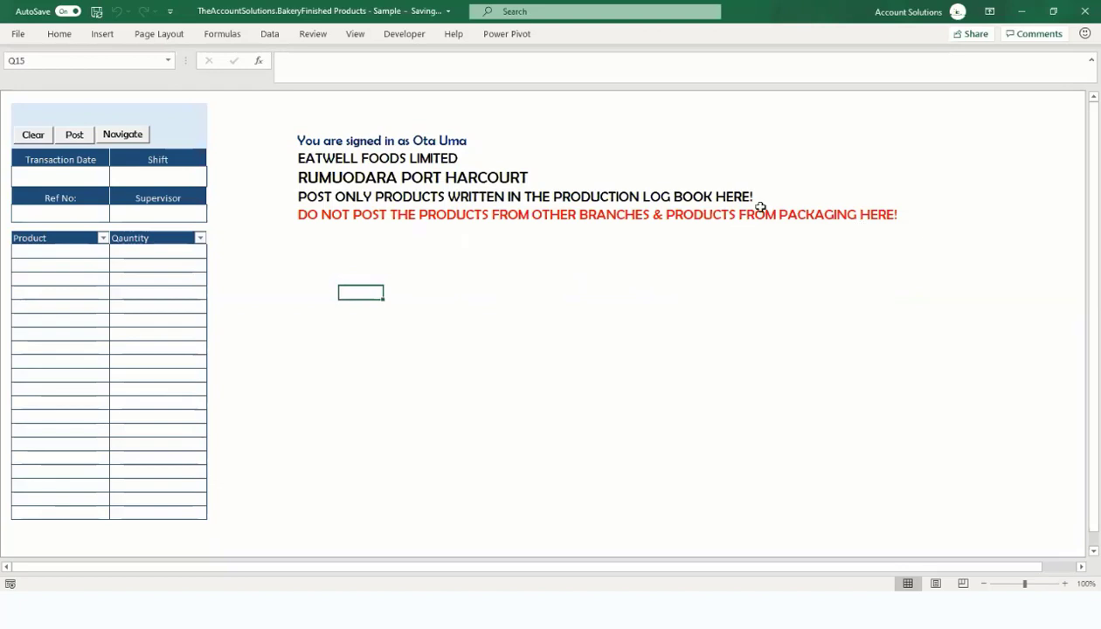
left_click(93, 175)
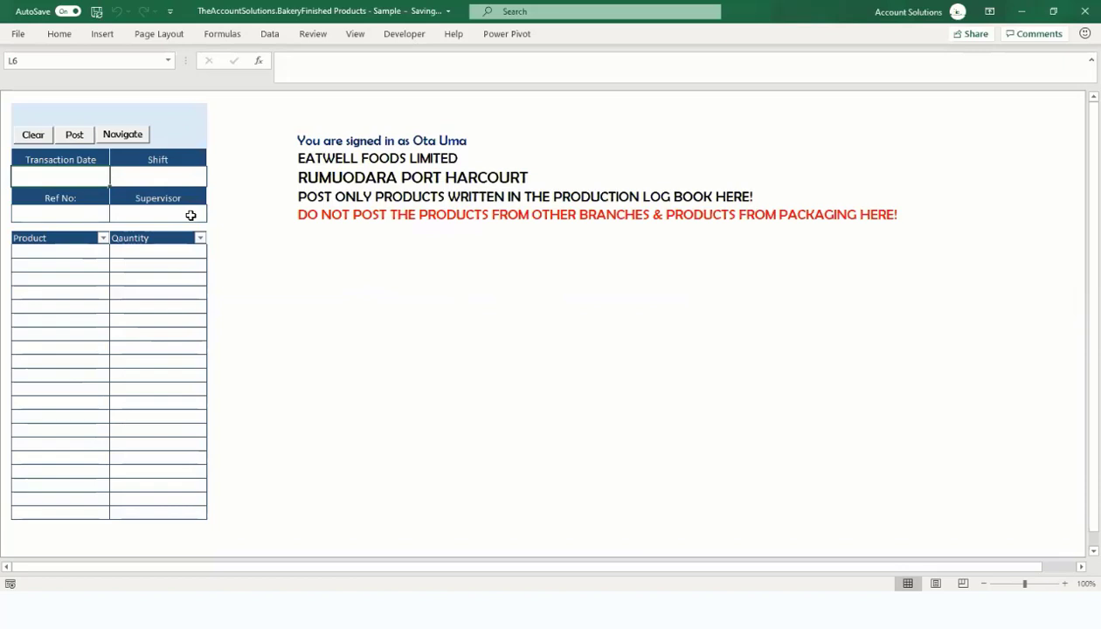
type("3/")
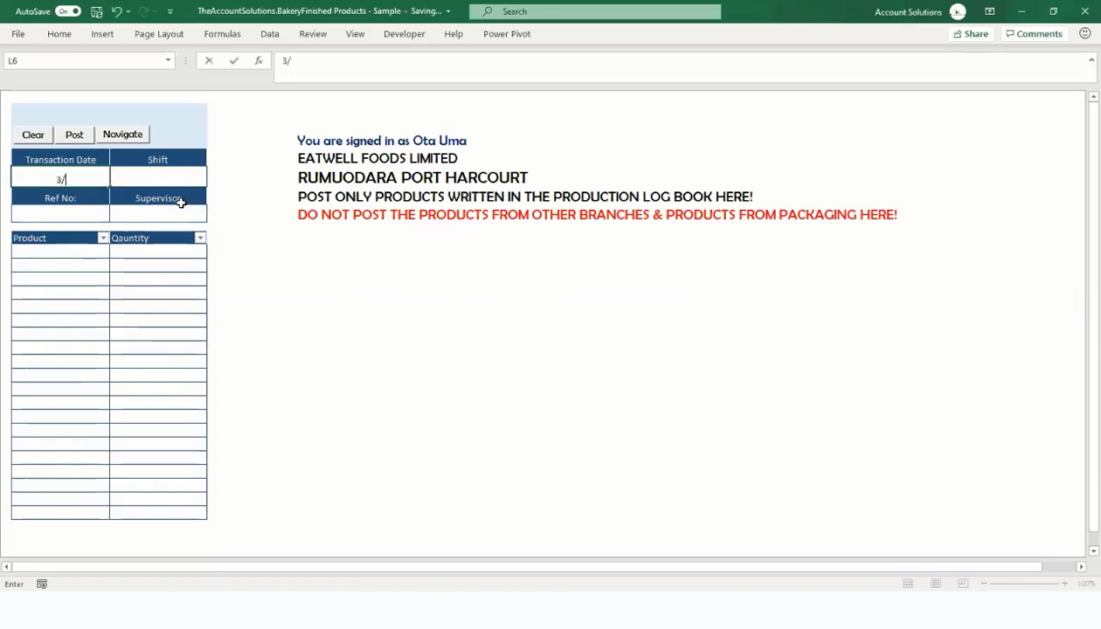
type("10/20")
left_click(200, 179)
left_click(211, 180)
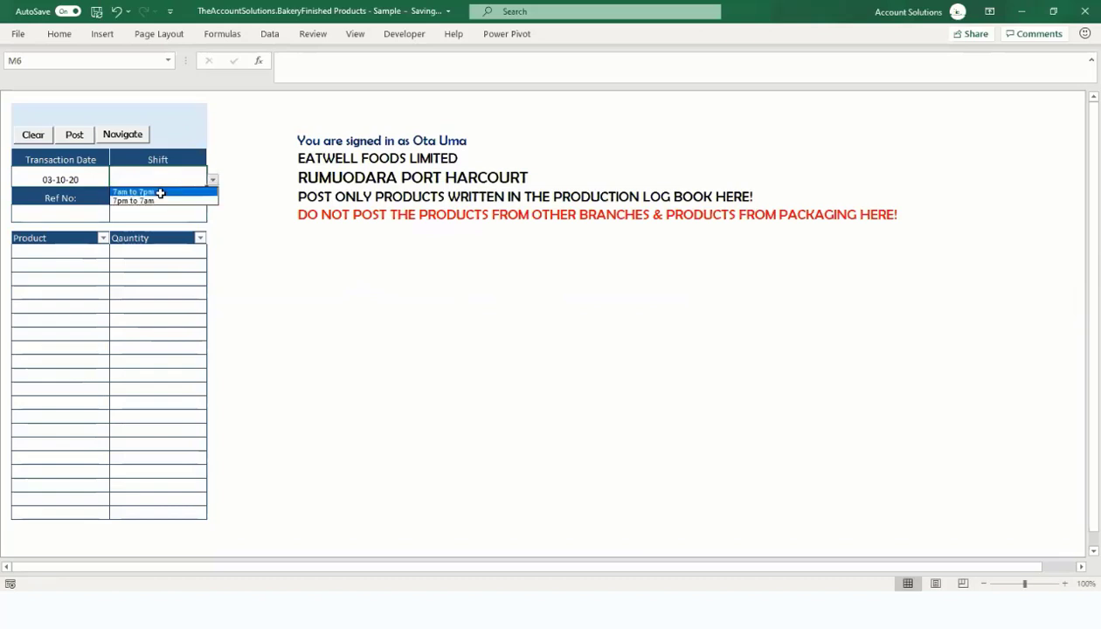
left_click(160, 192)
Enter reference number 2001788 and choose the supervisor for the production receipt.
left_click(96, 215)
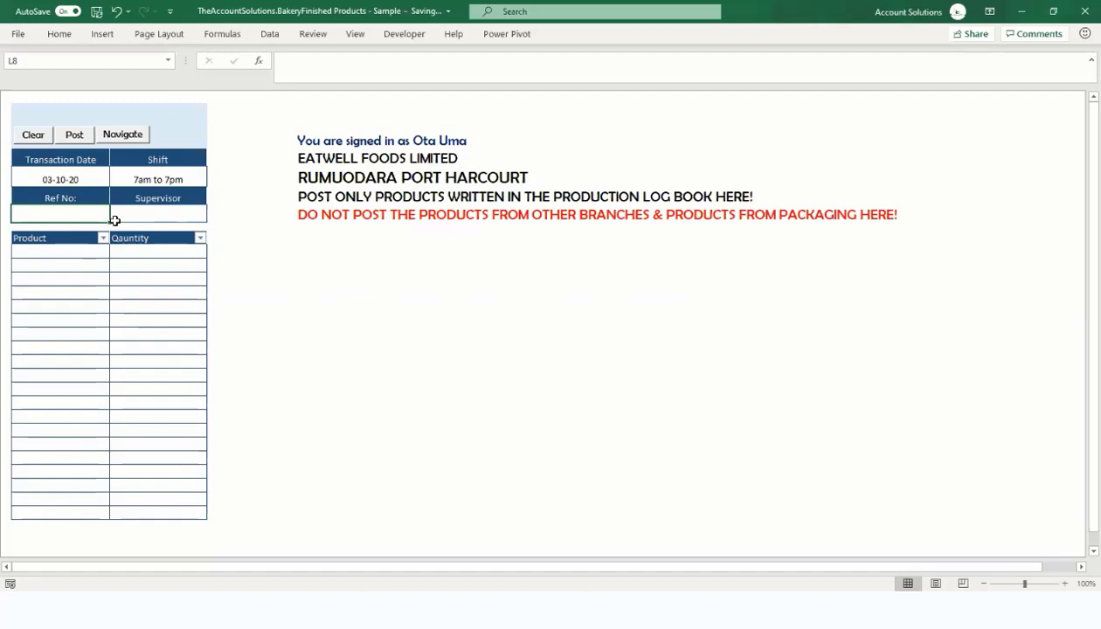
type("2001788")
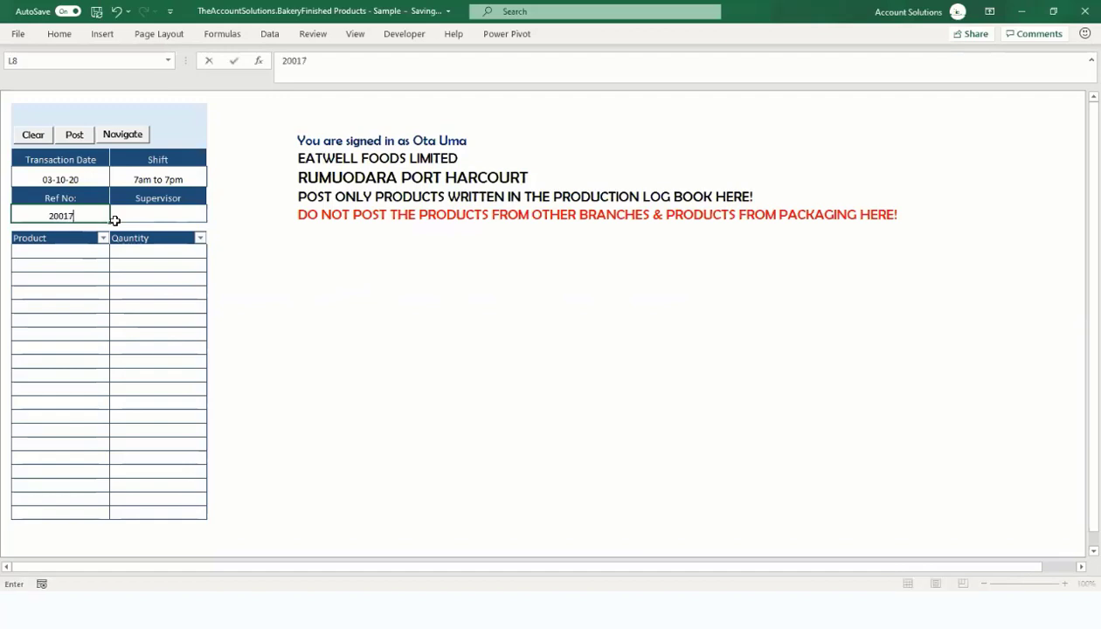
left_click(188, 219)
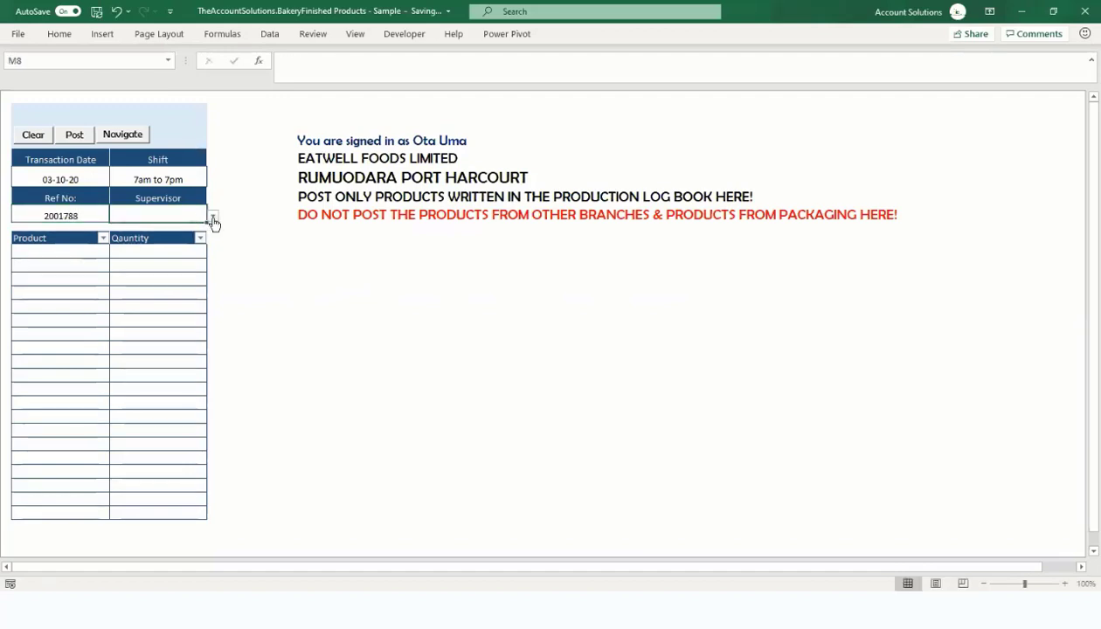
left_click(213, 221)
left_click(175, 227)
Choose EW Slice Rolls as the product in the first entry row.
left_click(79, 254)
left_click(115, 252)
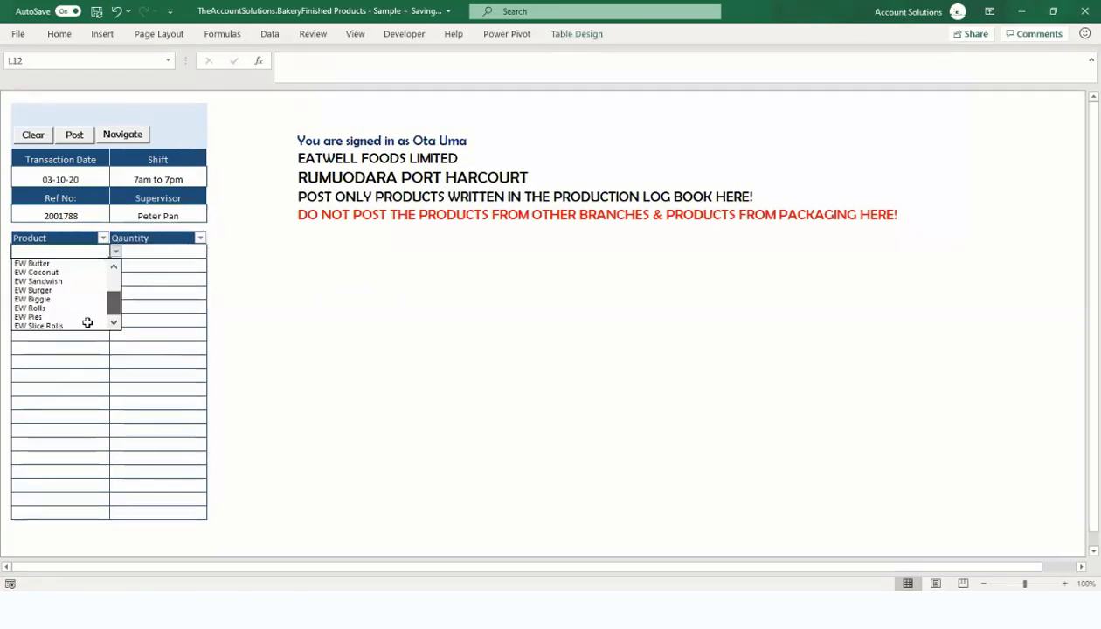
left_click(87, 322)
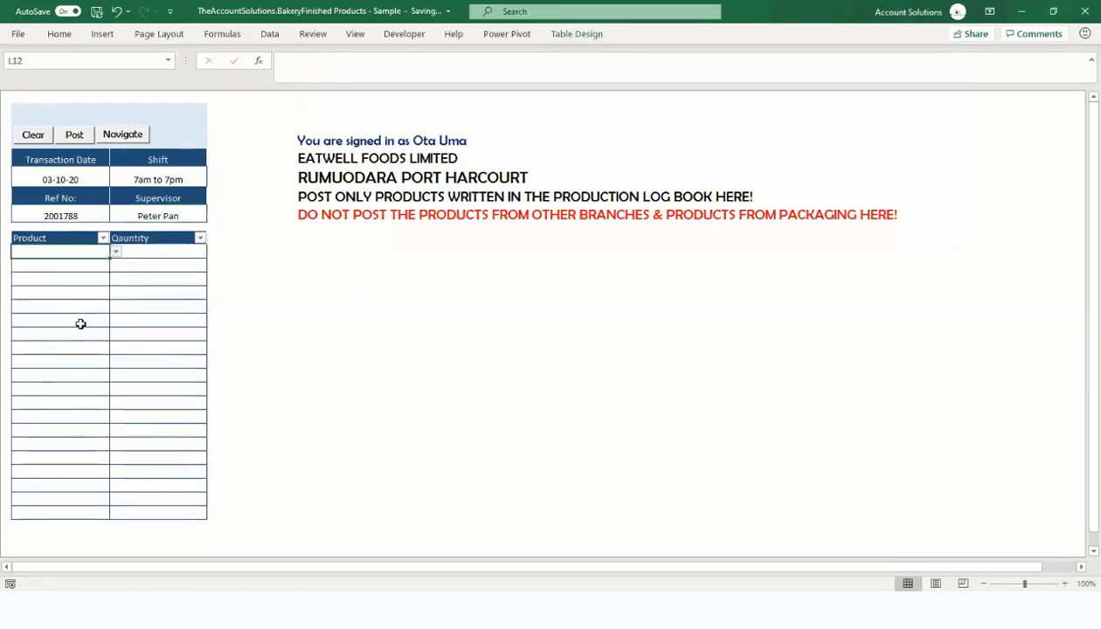
Examine the product choices and the entry rows available down to the end of the form's table.
left_click(86, 265)
left_click(115, 266)
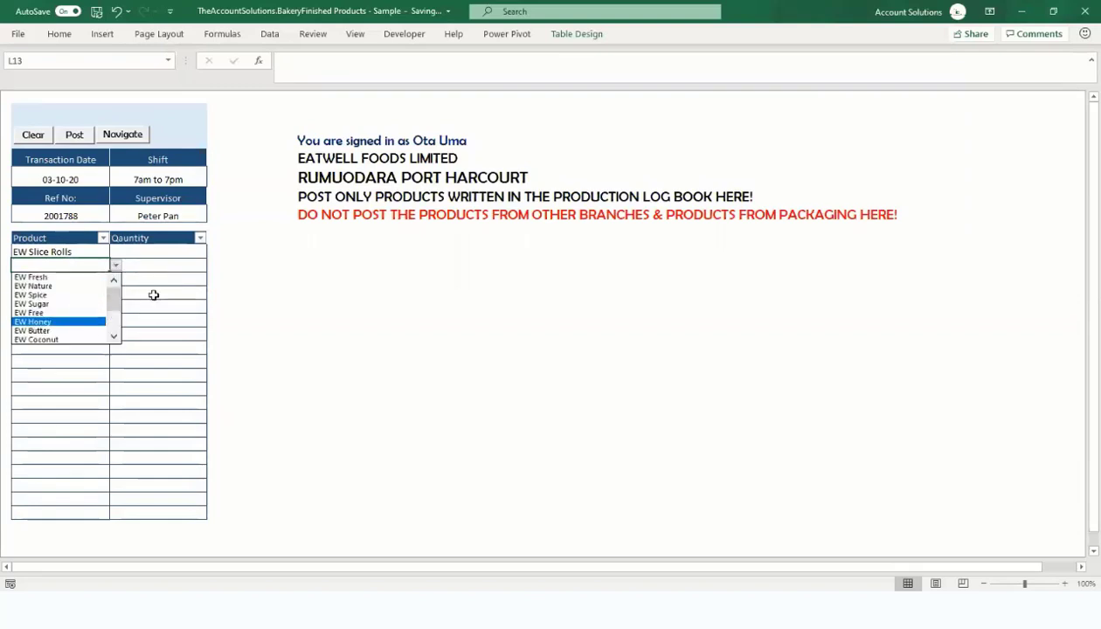
key("Escape")
left_click(96, 249)
key("Down")
key("Down")
key("Down")
key("Down")
key("Down")
key("Down")
key("Down")
key("Down")
key("Down")
key("Down")
key("Down")
key("Down")
key("Down")
key("Down")
key("Down")
key("Down")
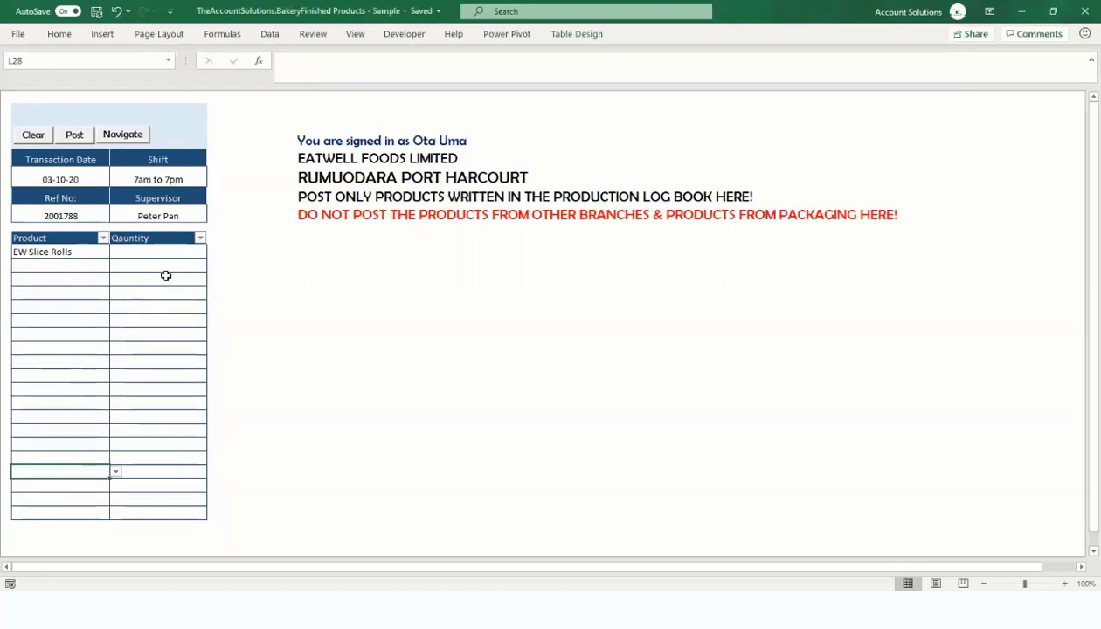
key("Down")
key("Down")
key("Down")
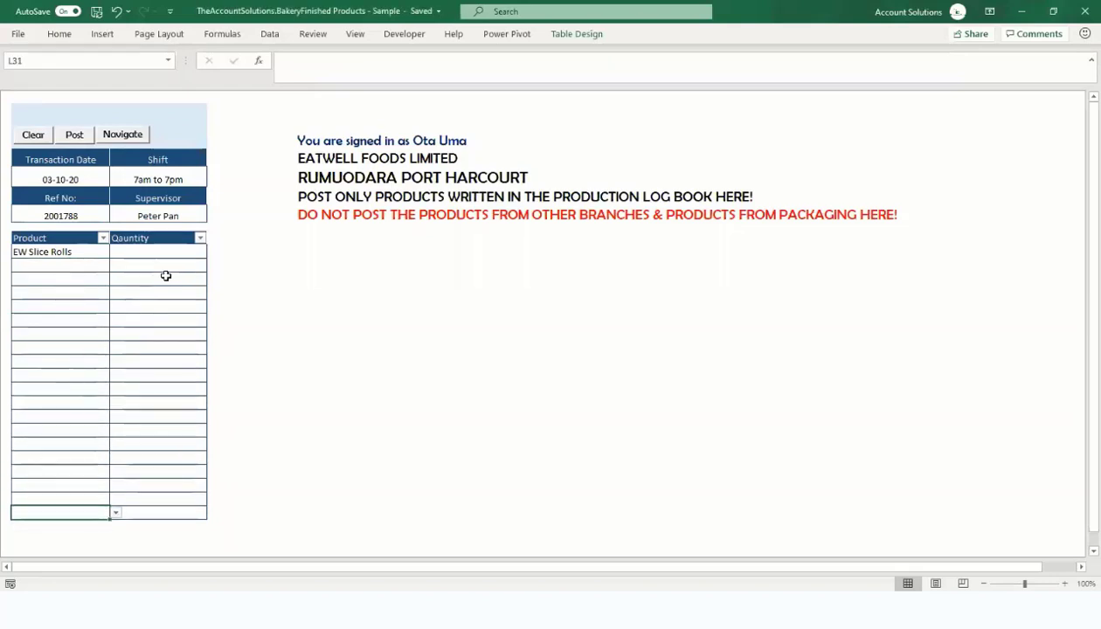
left_click(81, 265)
left_click(81, 251)
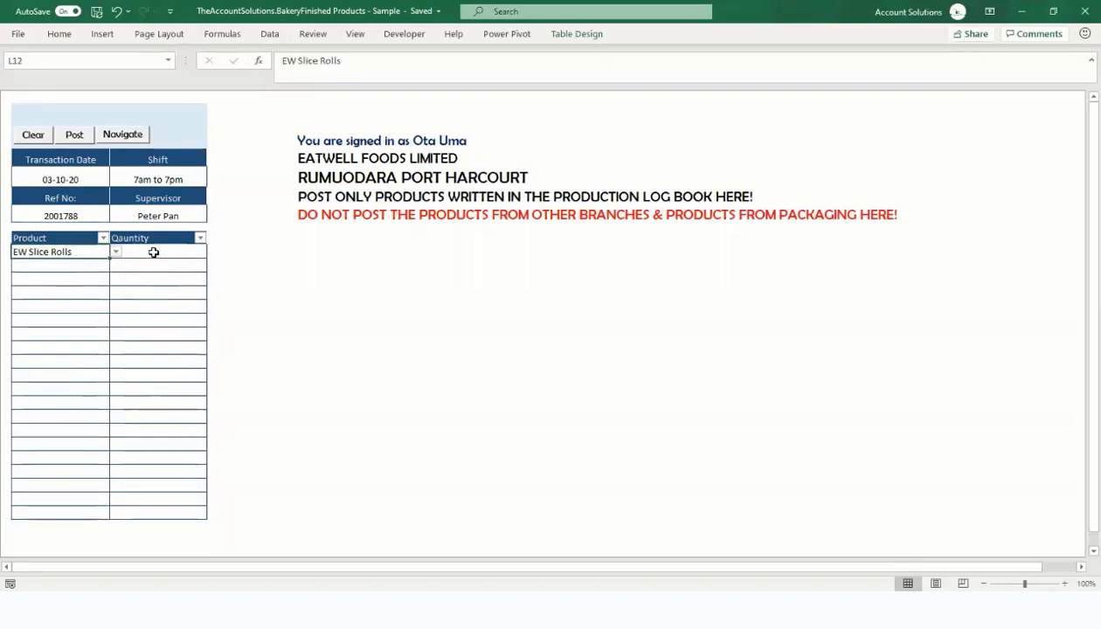
Set the EW Slice Rolls quantity to 1000 and try to post the production receipt.
left_click(153, 251)
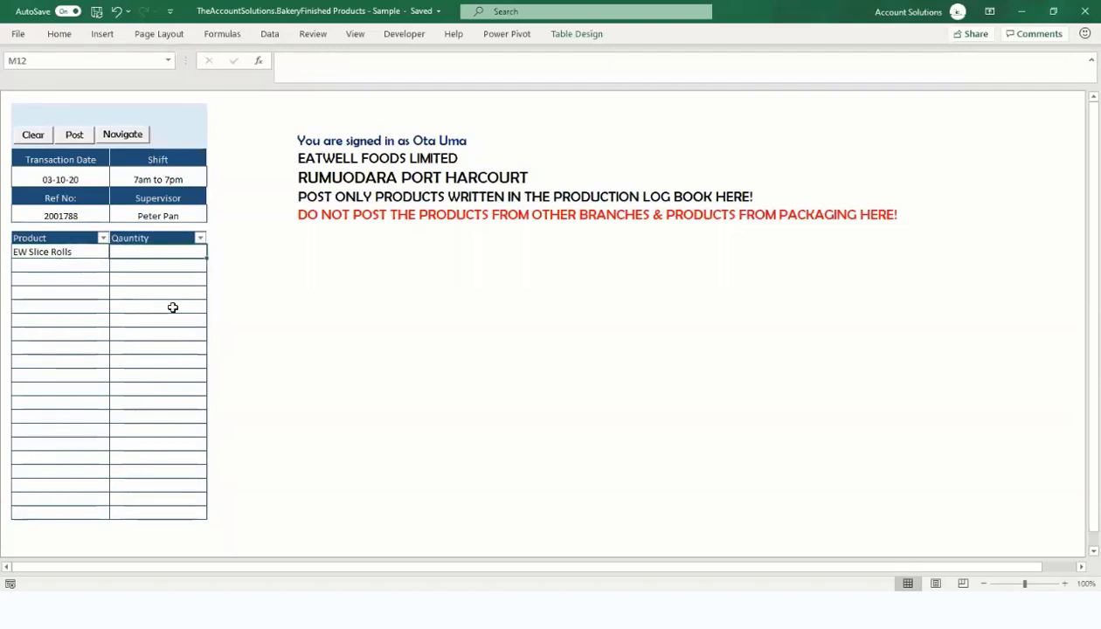
type("1000")
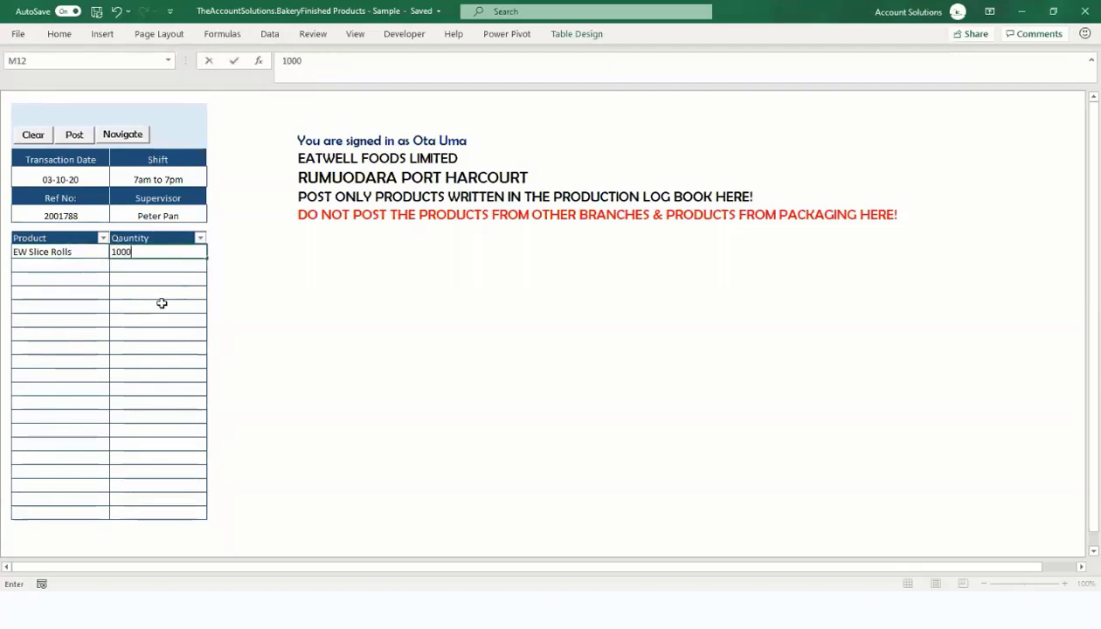
left_click(161, 304)
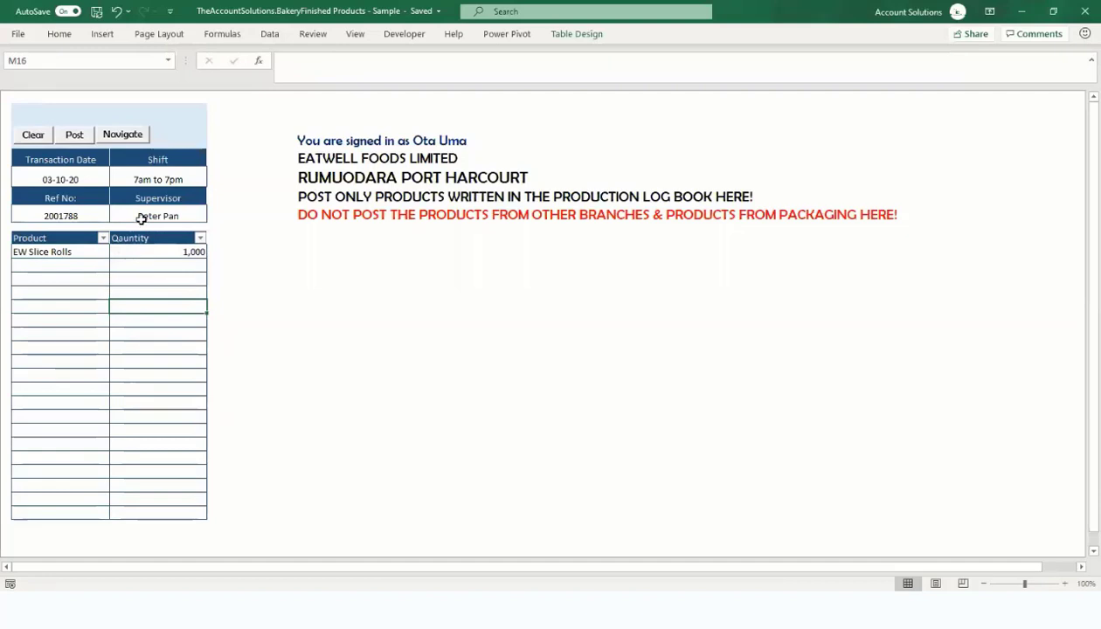
left_click(75, 137)
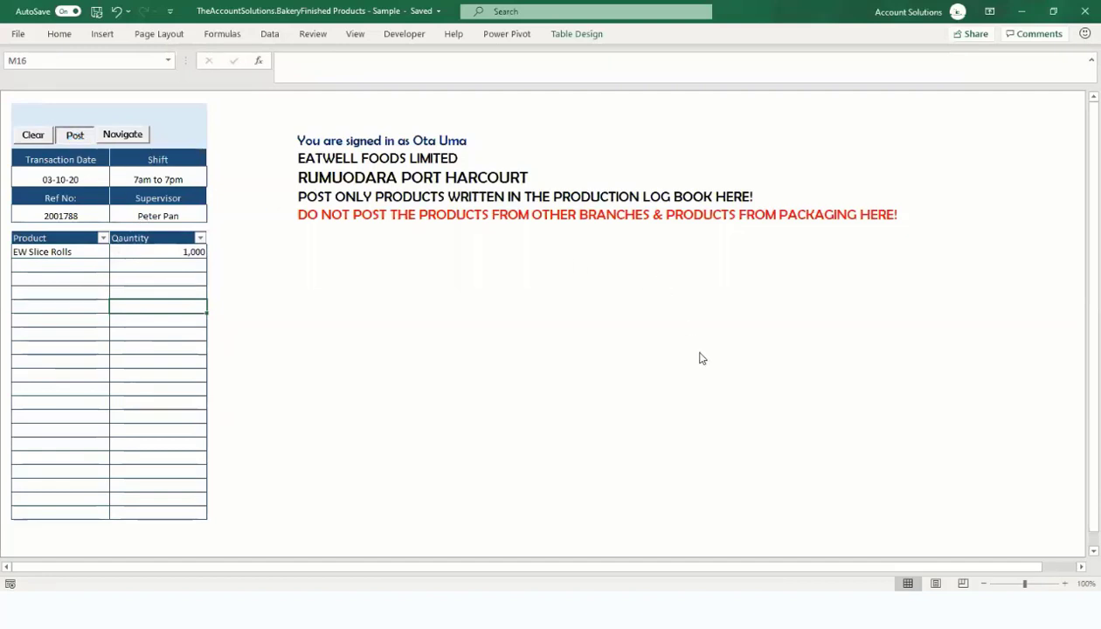
left_click(657, 360)
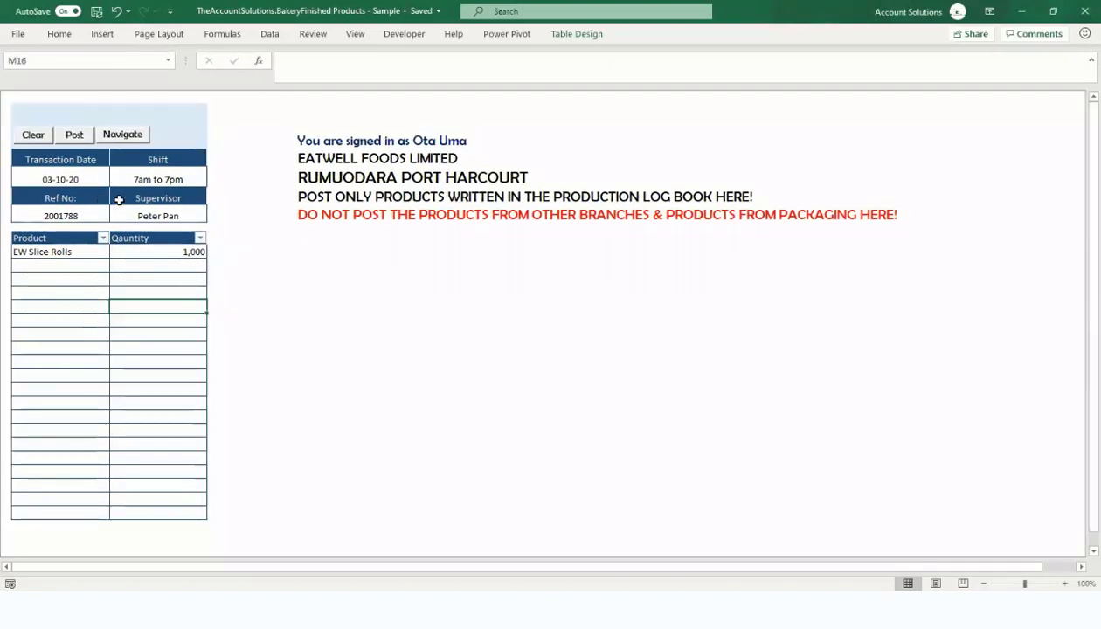
Clear the transaction date and try to post the form without it.
left_click(85, 179)
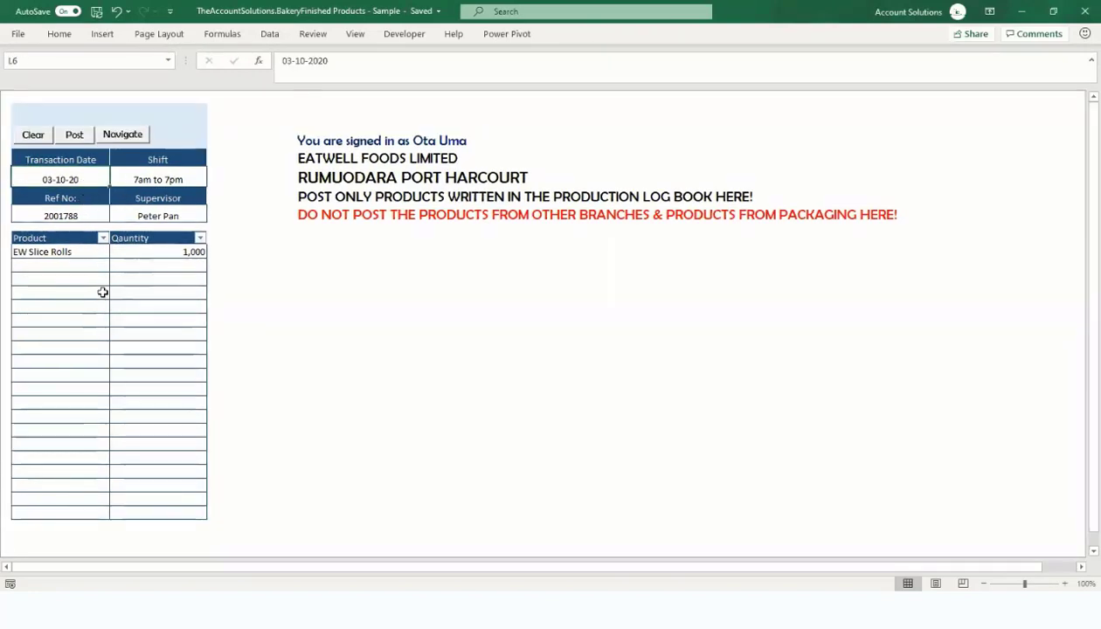
key("Delete")
left_click(273, 333)
left_click(77, 135)
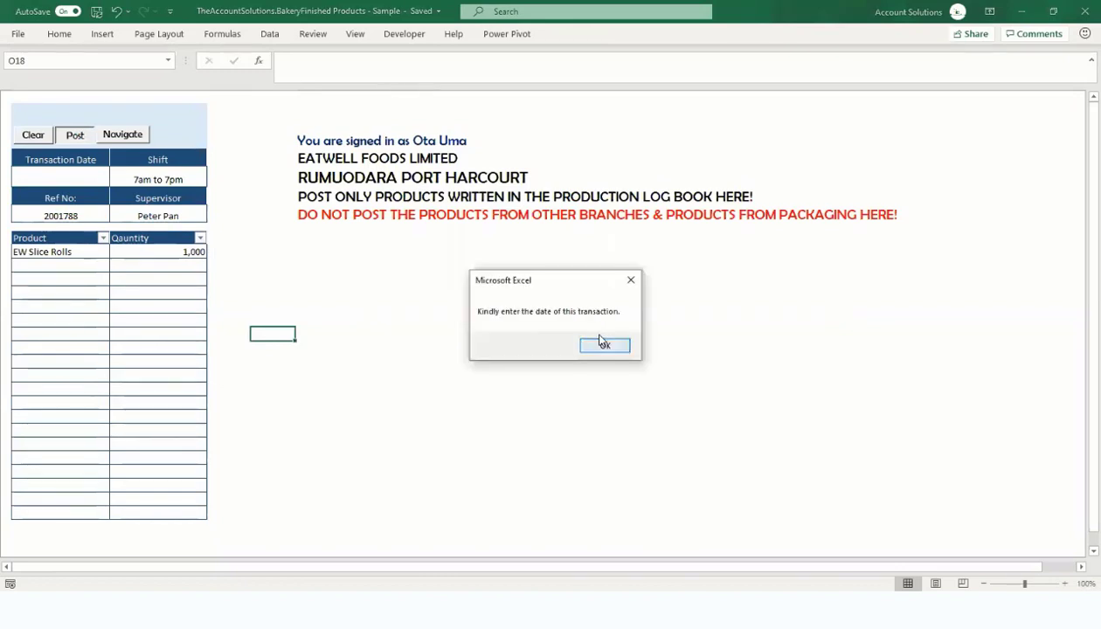
left_click(603, 344)
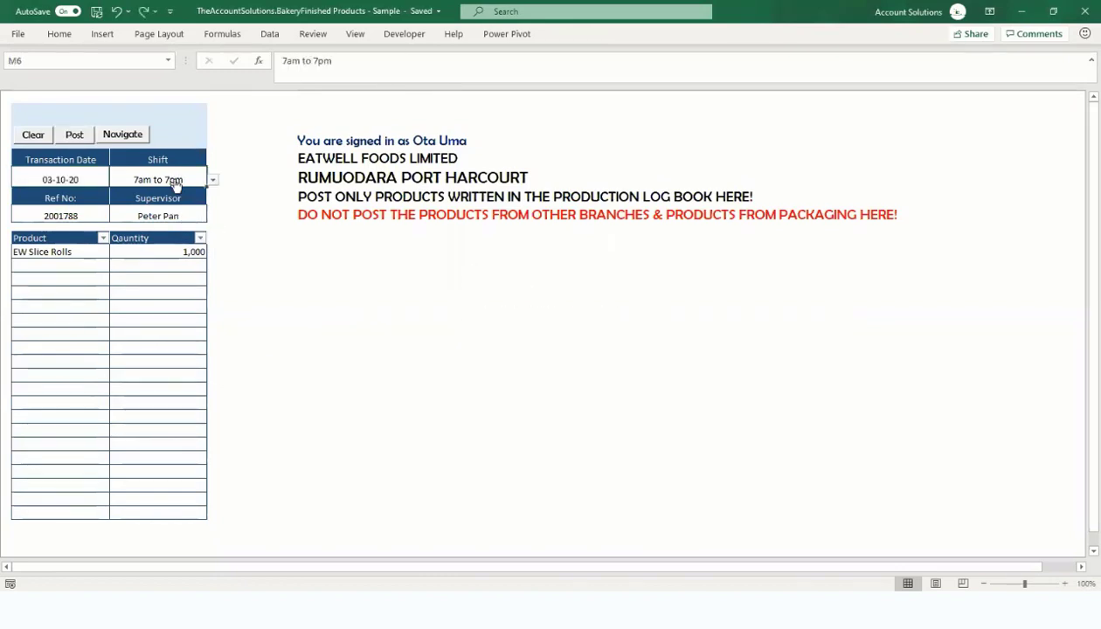
Try to post the form with the shift left blank.
left_click(400, 249)
left_click(75, 136)
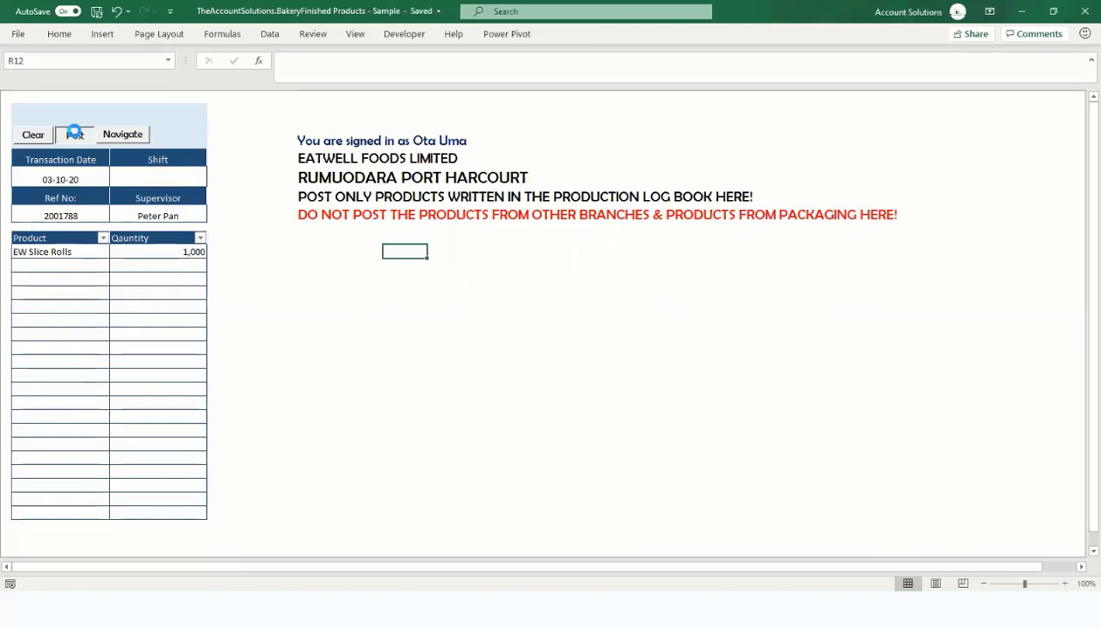
left_click(582, 346)
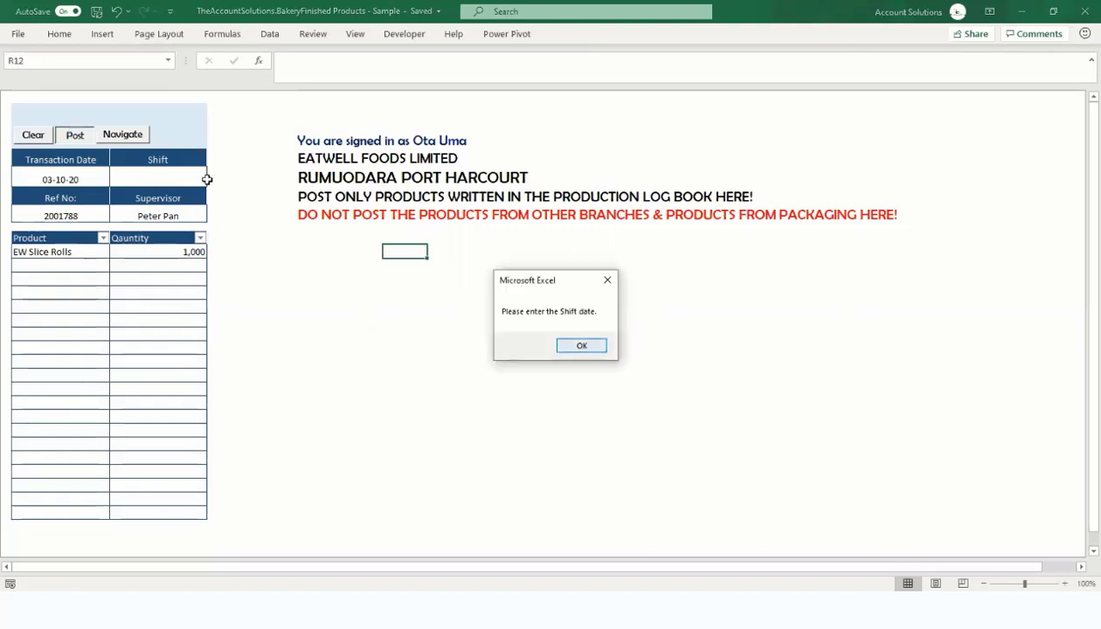
Clear the reference number and try to post the form without it.
left_click(76, 215)
key("Delete")
left_click(358, 264)
left_click(72, 137)
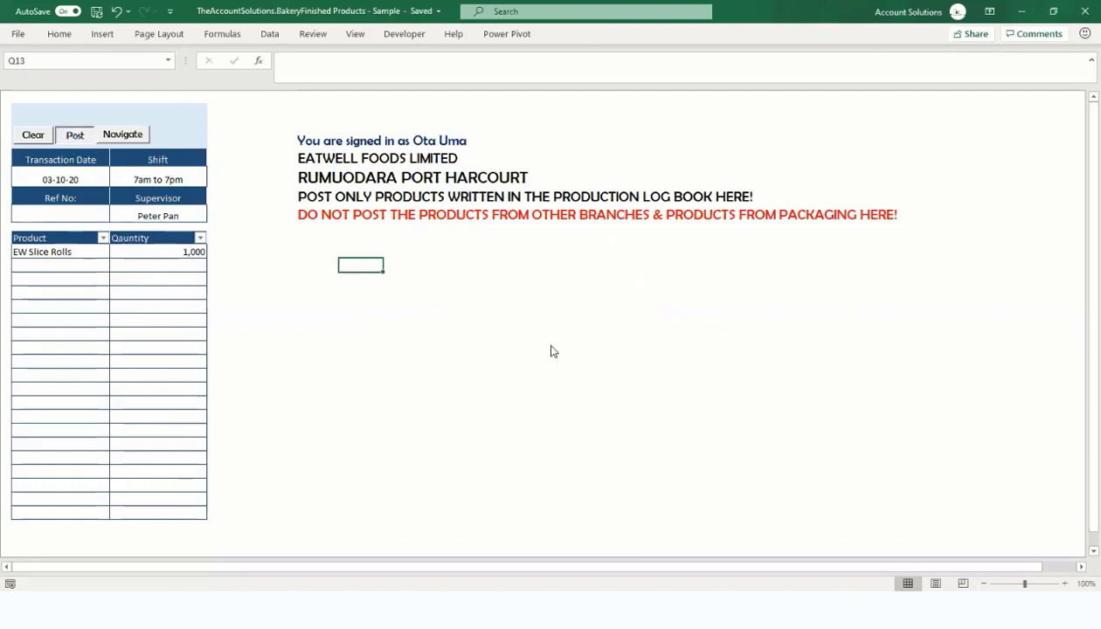
left_click(599, 346)
Clear the supervisor and try to post the form without one.
left_click(183, 218)
key("Delete")
left_click(360, 278)
left_click(78, 138)
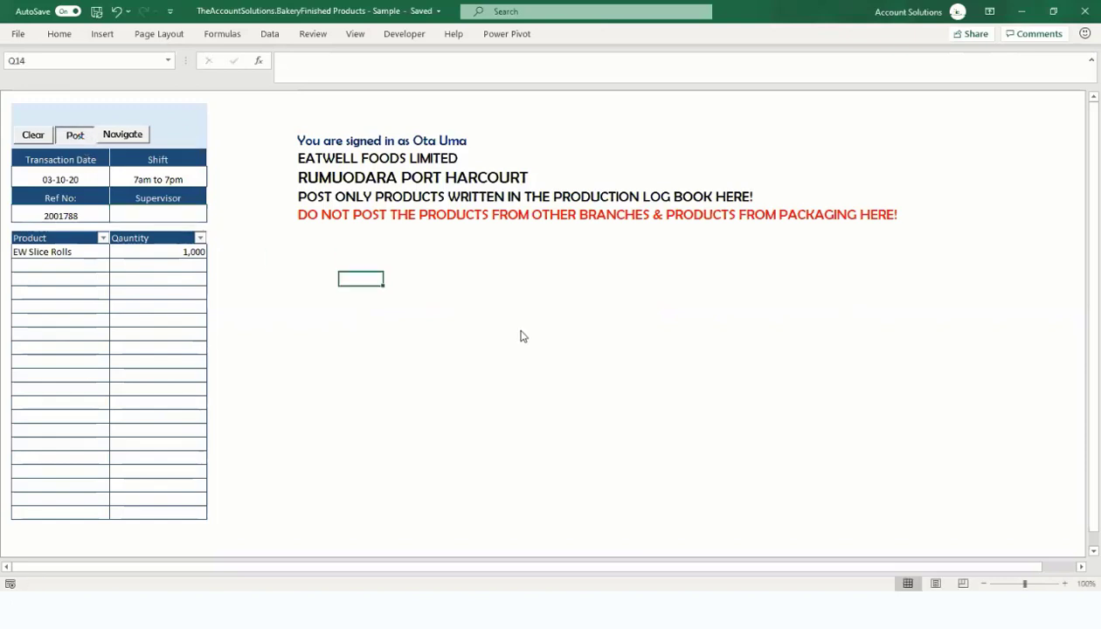
left_click(597, 347)
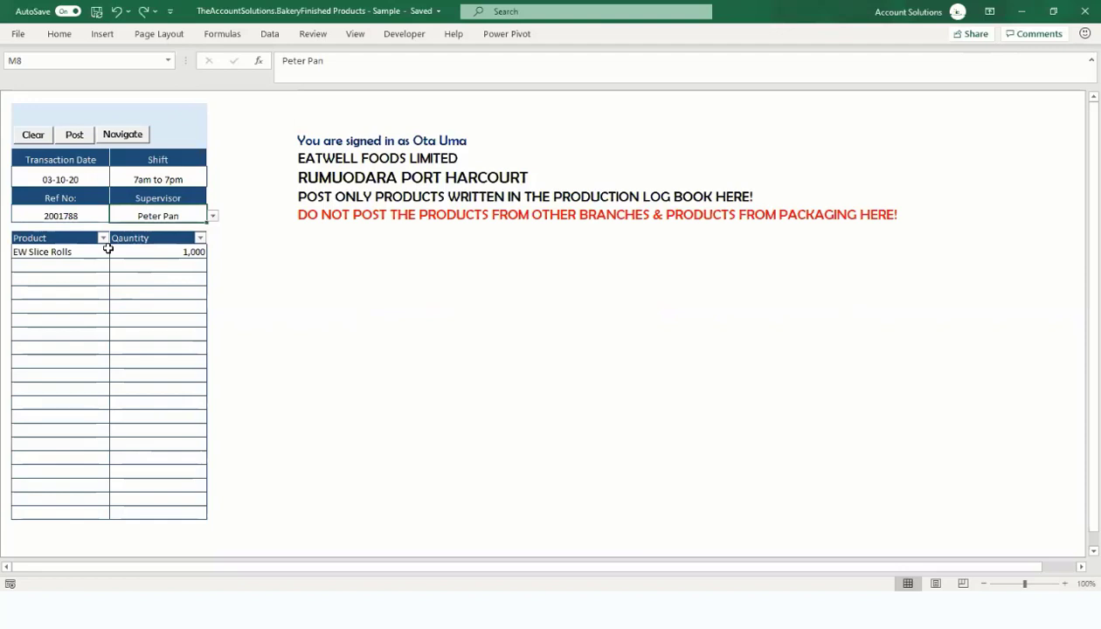
Clear the product in the first entry row and try to post the form without any product selected.
left_click(77, 138)
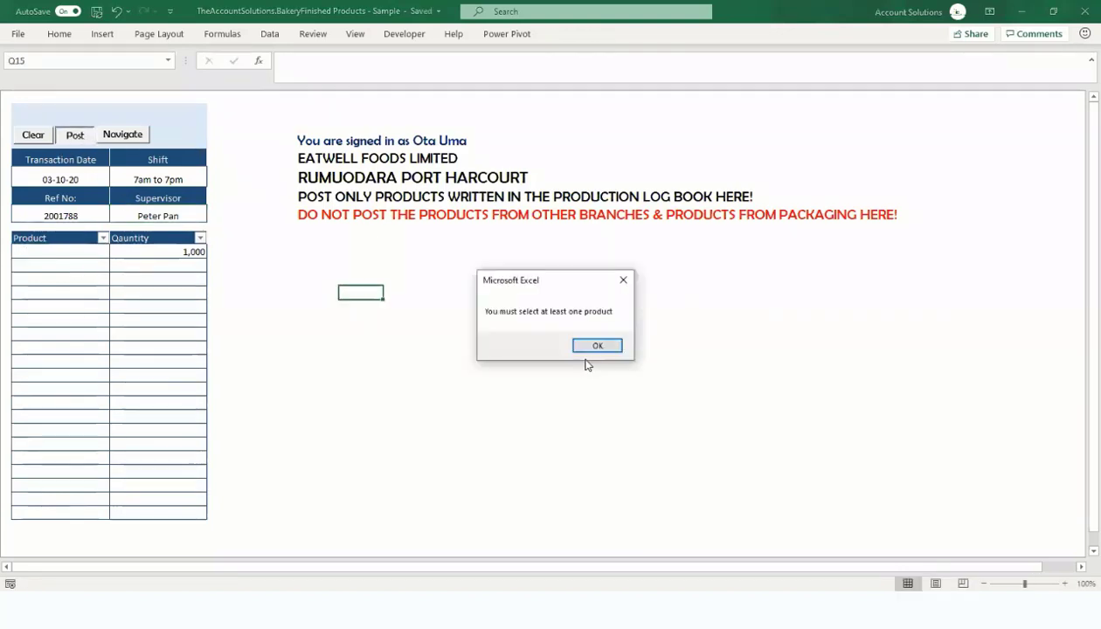
left_click(591, 346)
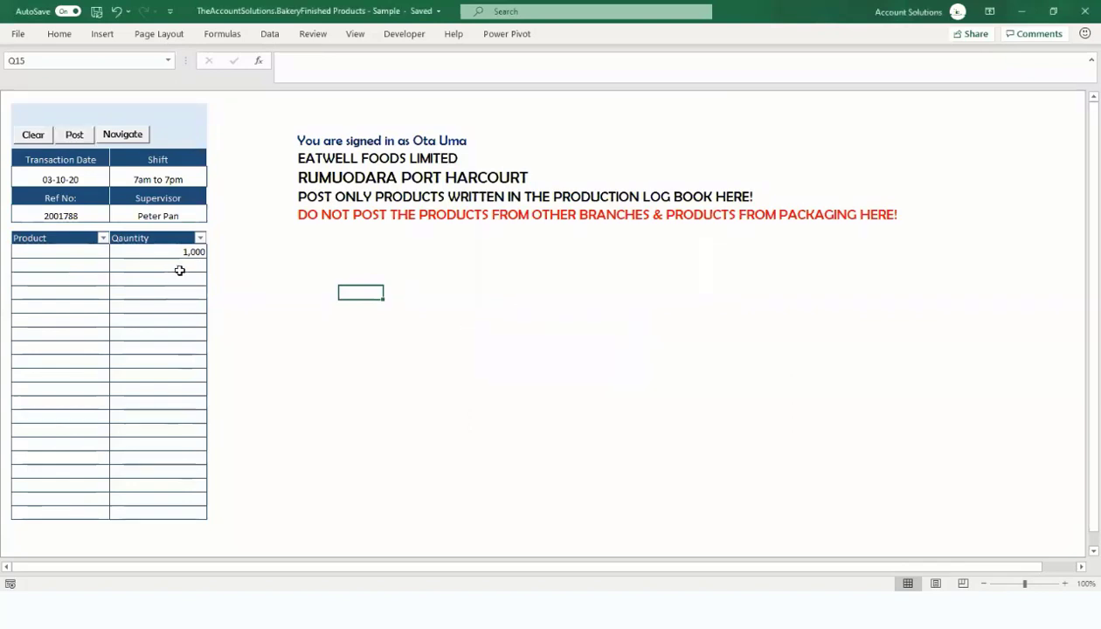
Try to post the form with the quantity cleared in the first entry row, and restore the quantity.
left_click(170, 252)
left_click(358, 278)
left_click(77, 137)
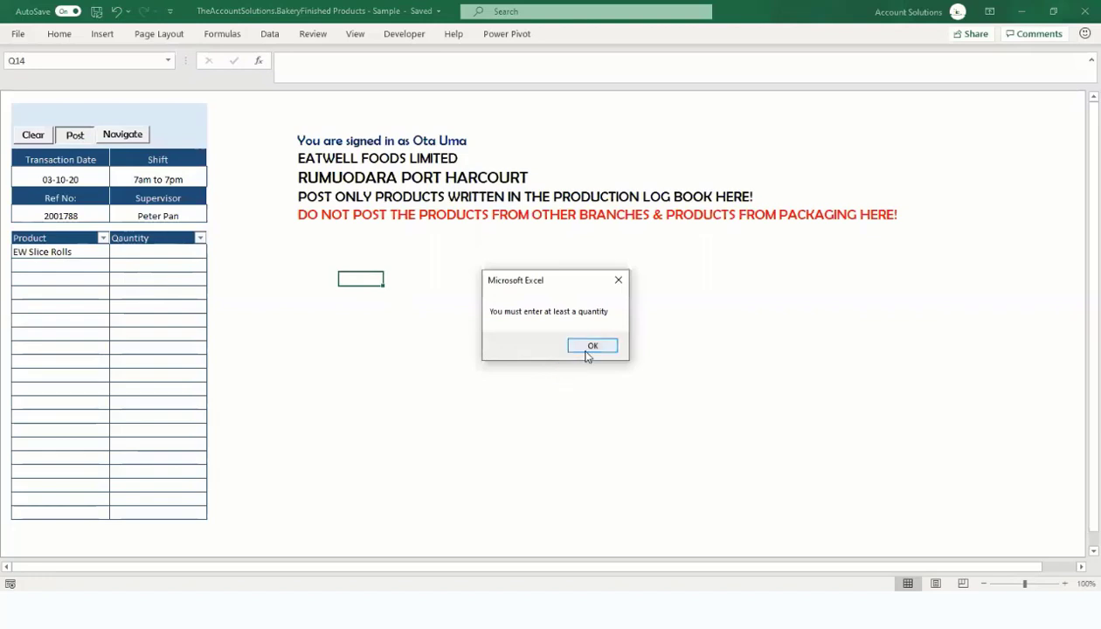
left_click(592, 346)
key("ctrl+z")
Post the completed production receipt for 1,000 EW Slice Rolls.
left_click(270, 282)
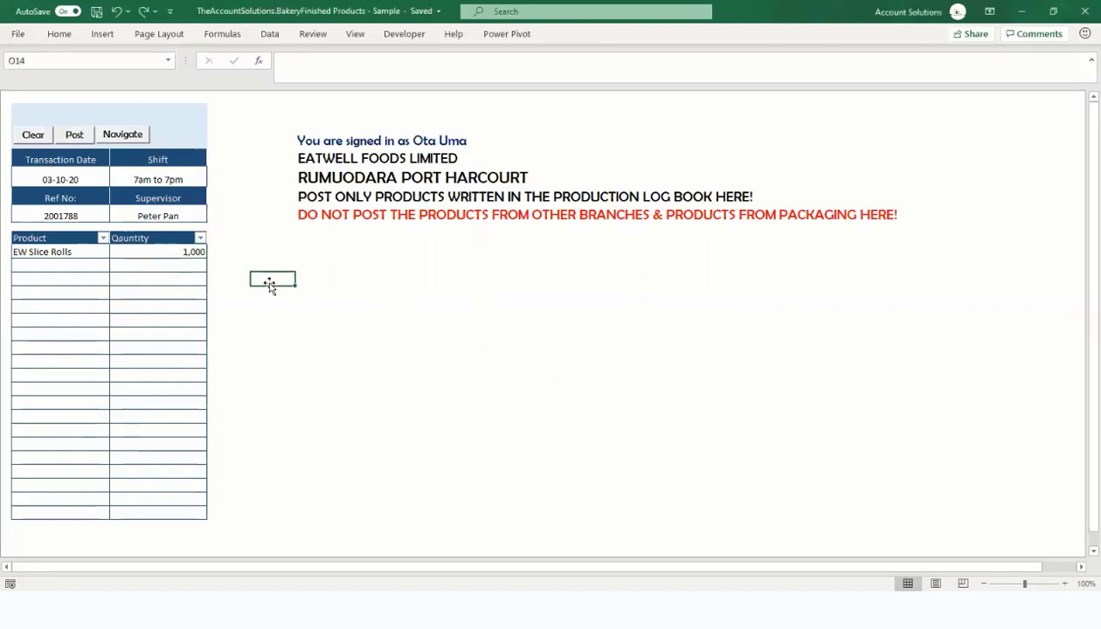
left_click(76, 137)
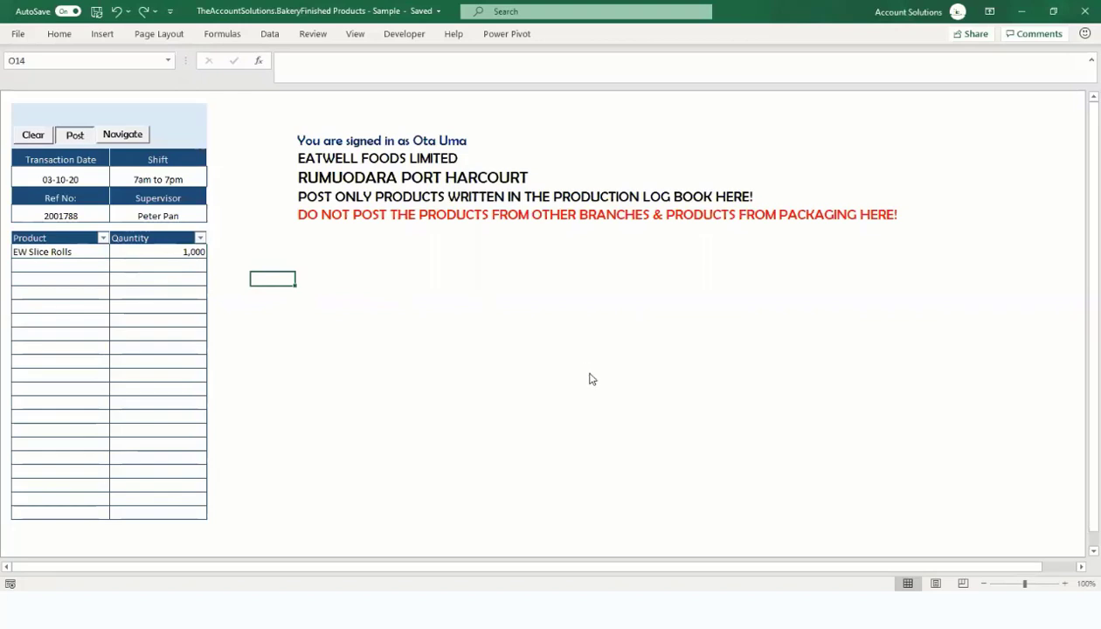
left_click(601, 359)
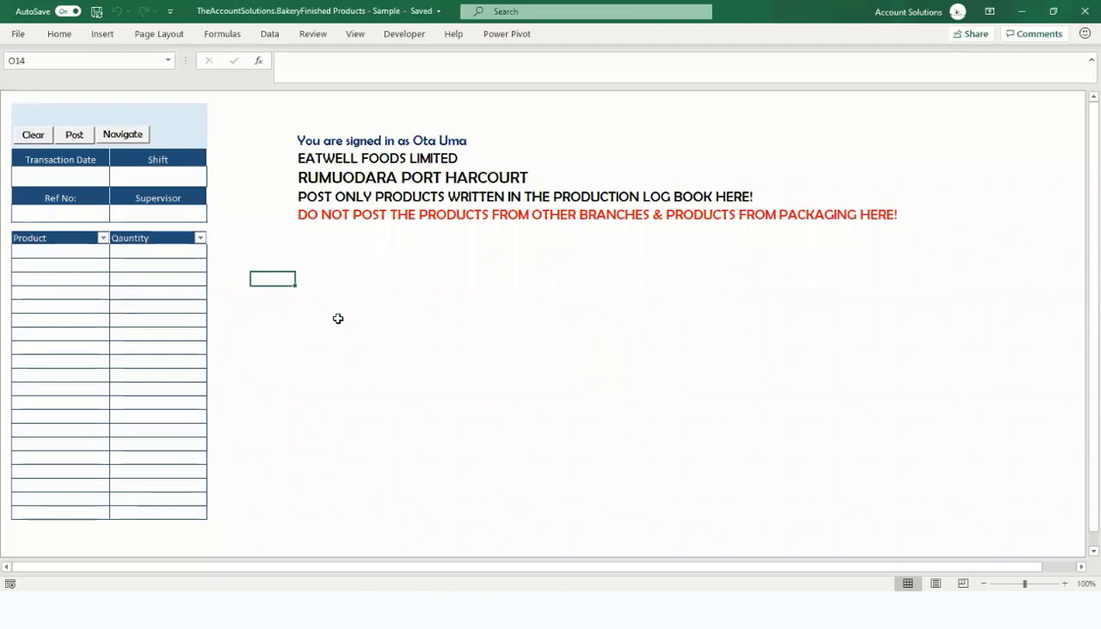
Return to the dashboard and check the EW Slice Rolls system and previous balances against its production, packaged and unpackaged quantities.
left_click(130, 134)
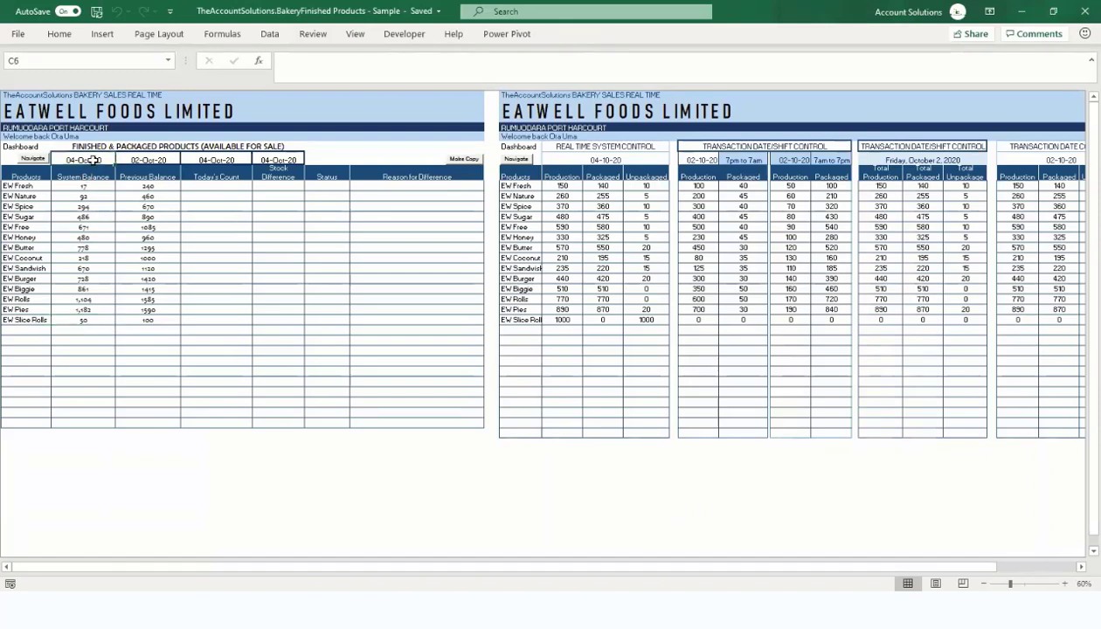
left_click(148, 165)
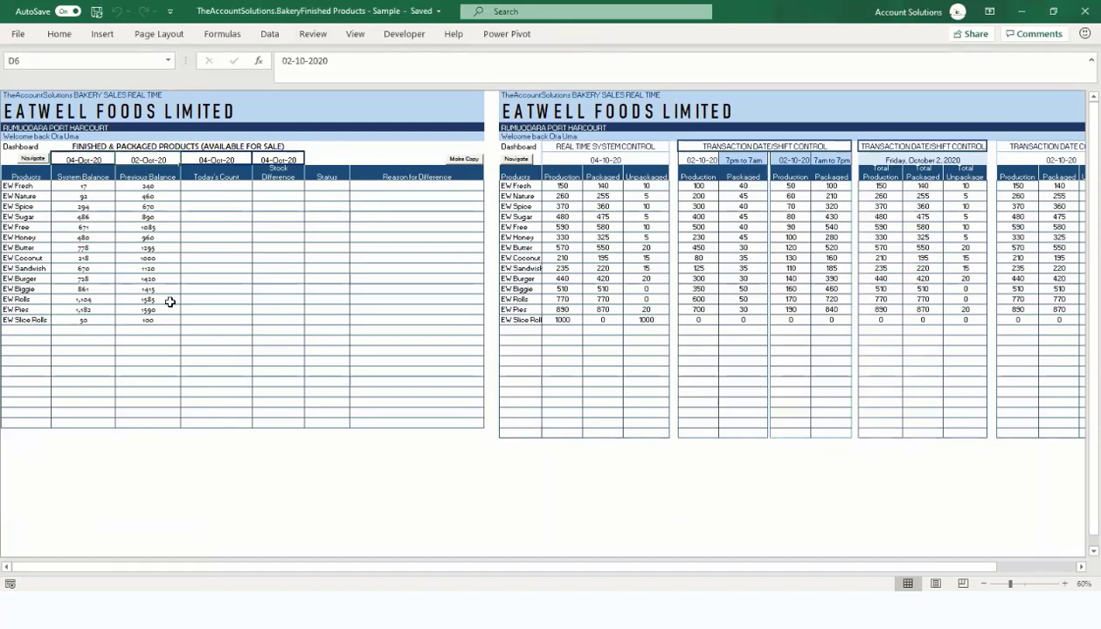
left_click(157, 319)
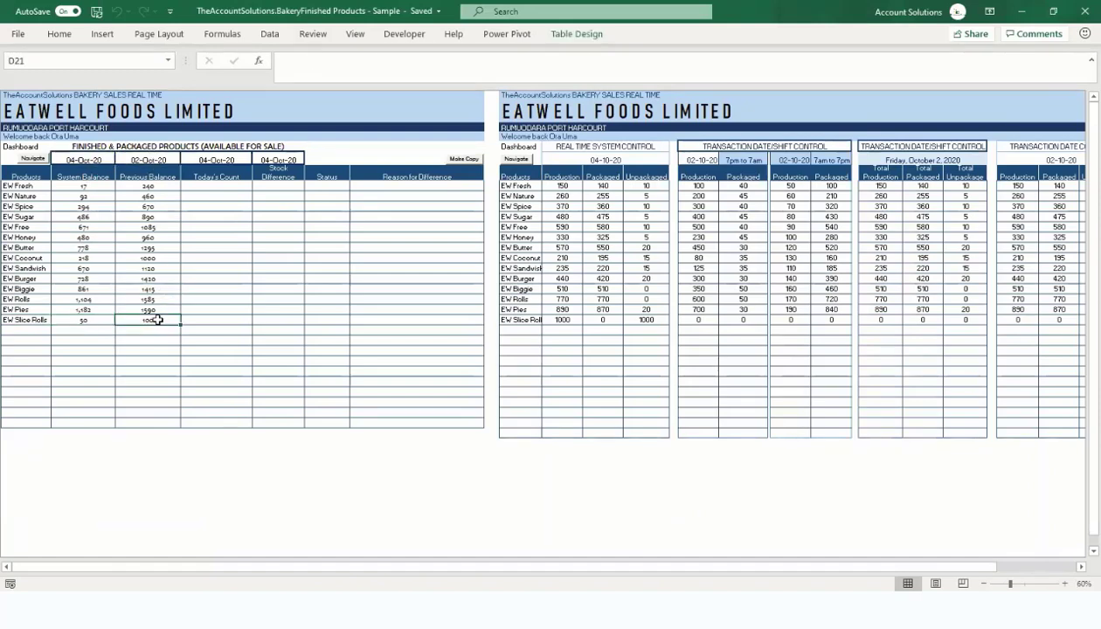
left_click(90, 319)
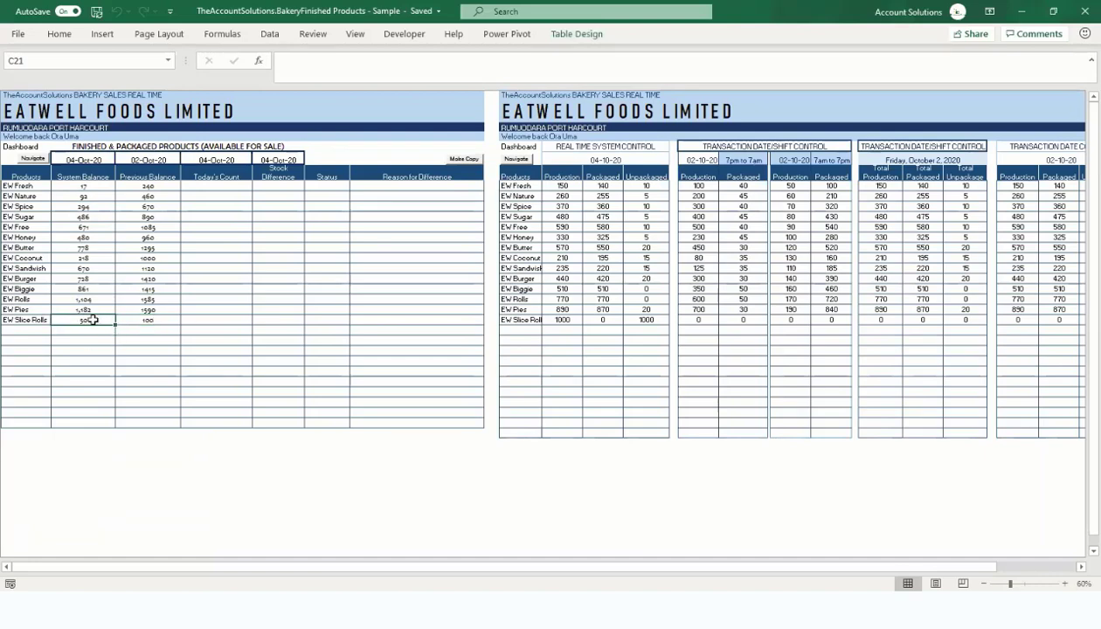
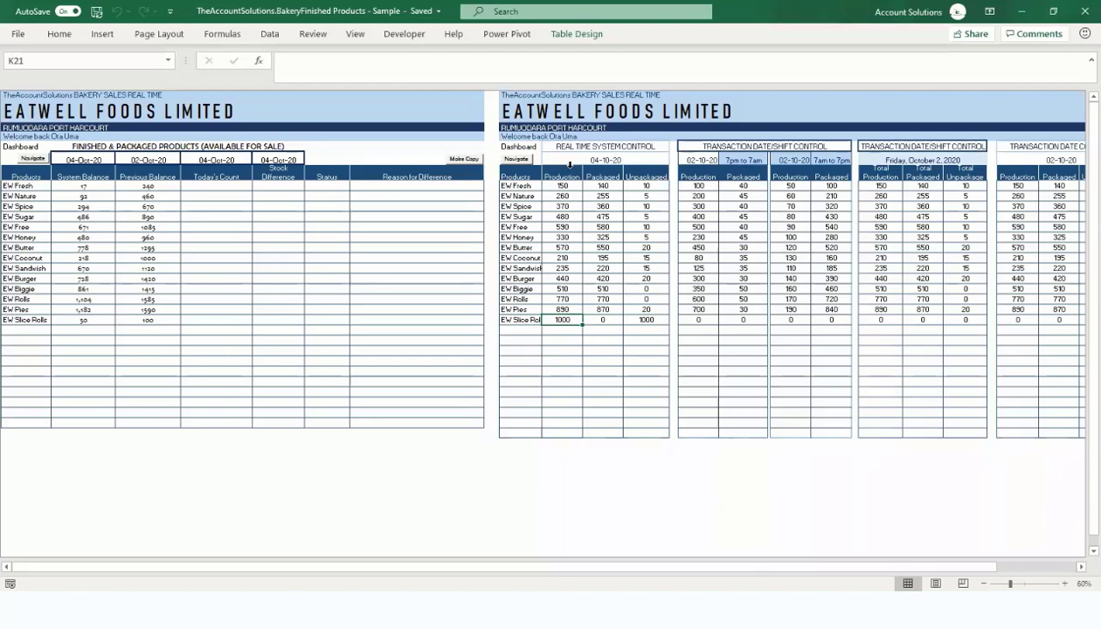
key("Right")
left_click(646, 317)
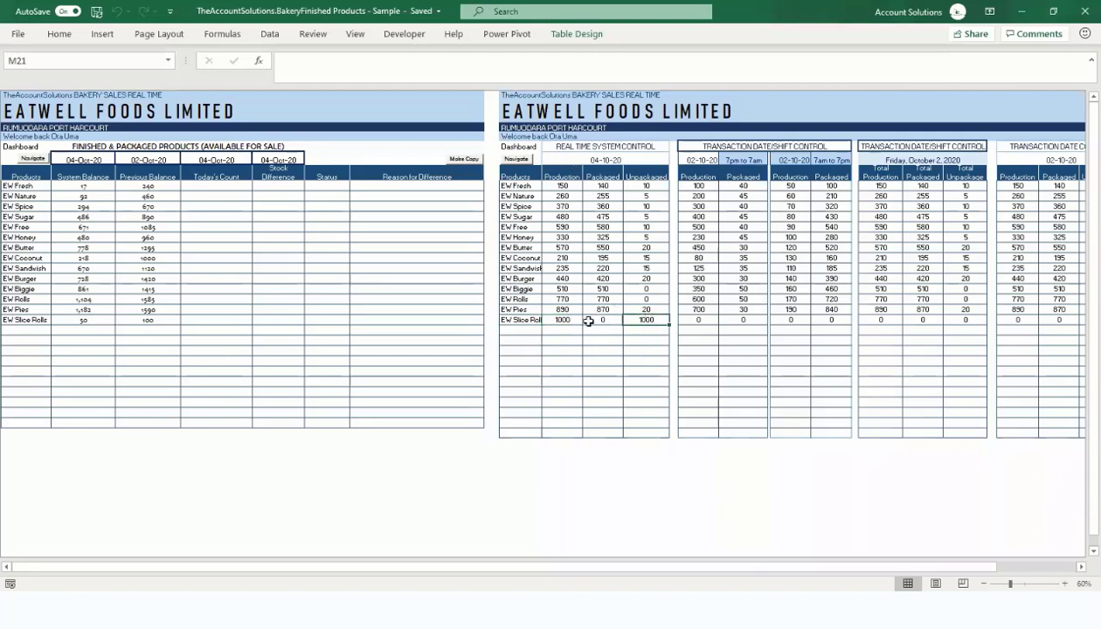
left_click(603, 319)
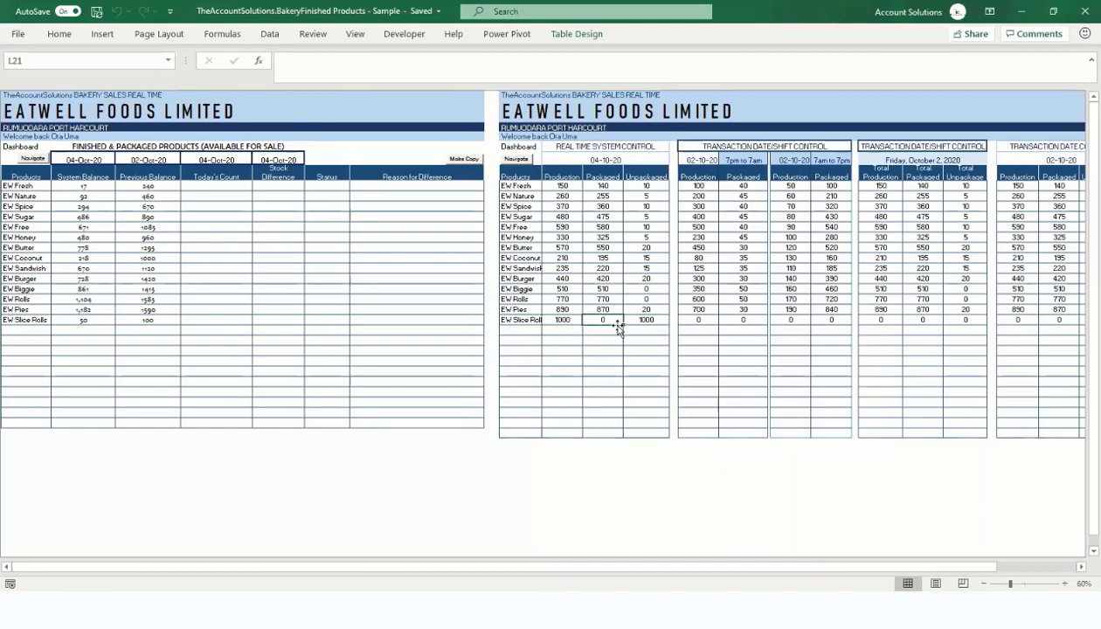
left_click(99, 320)
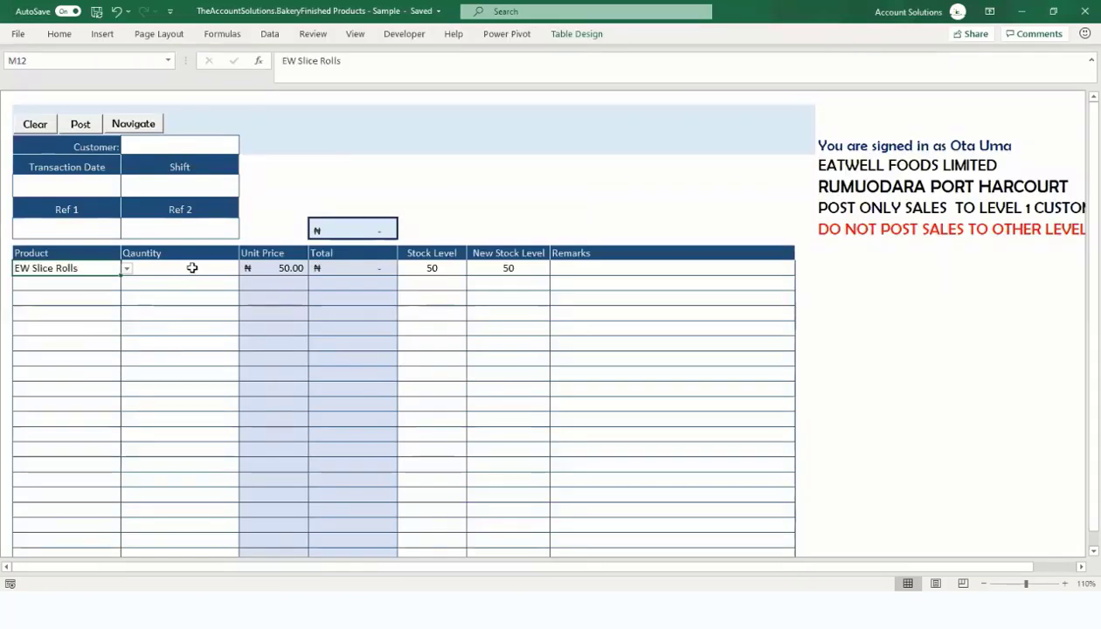
Enter a quantity of 100 for EW Slice Rolls in the sales form and check it against the stock level.
left_click(191, 271)
left_click(430, 268)
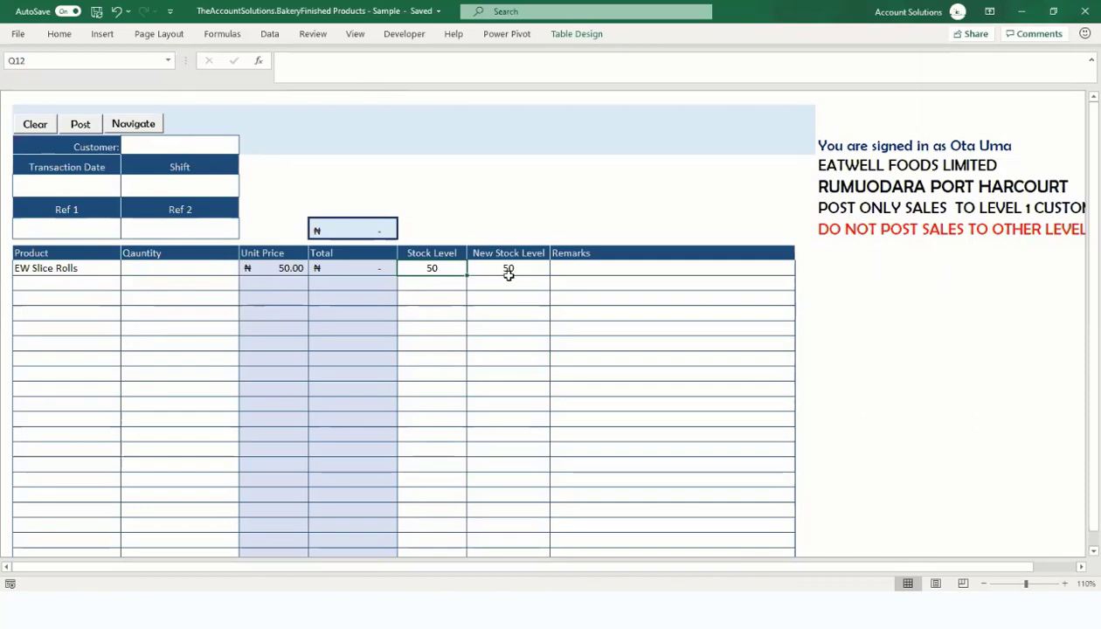
left_click(185, 277)
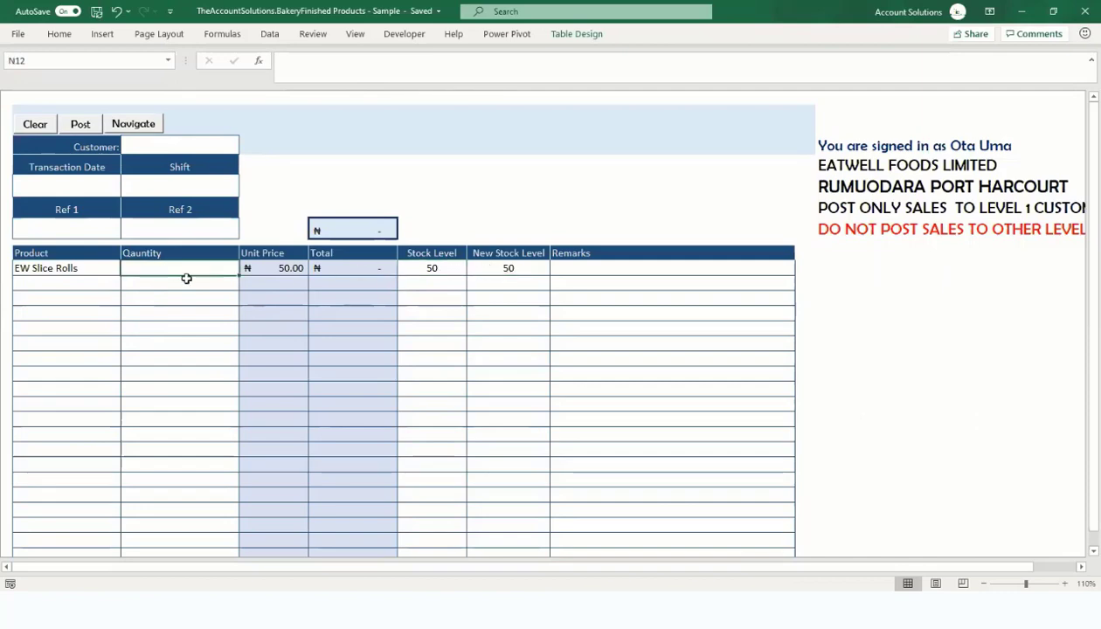
type("100")
key("Return")
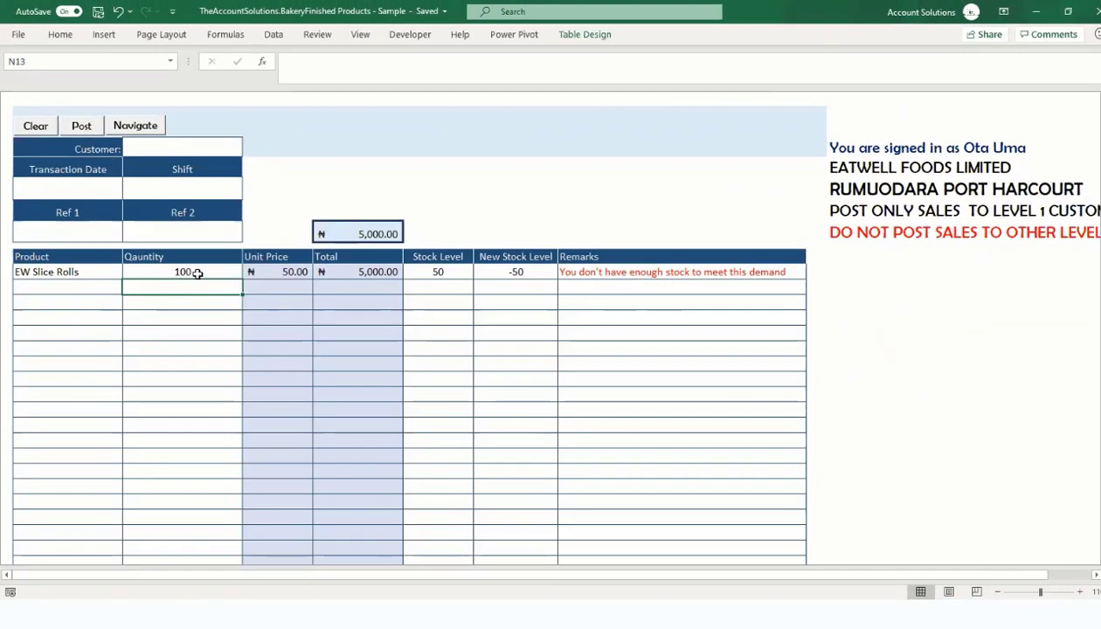
left_click(446, 274)
left_click(184, 273)
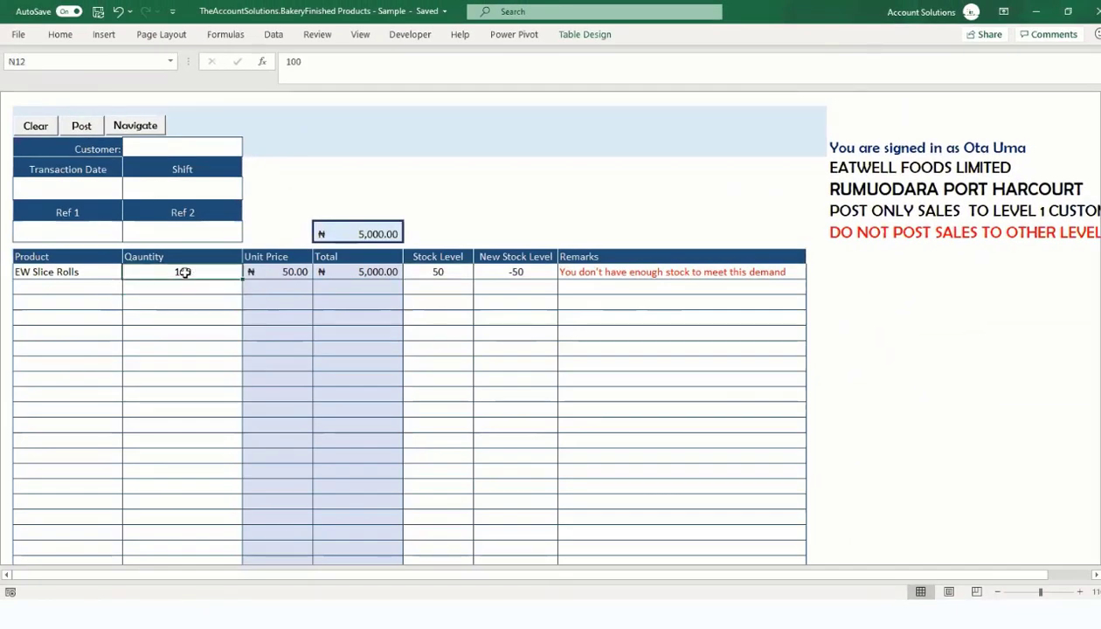
Go back to the dashboard and compare the produced and packaged quantities of EW Slice Rolls with its system balance.
left_click(152, 132)
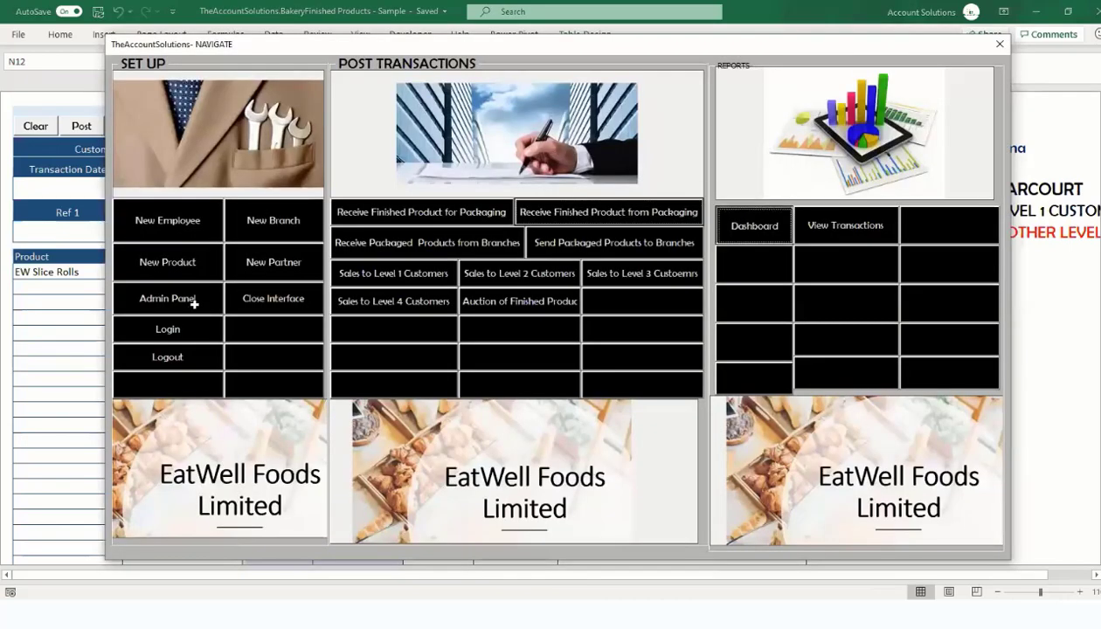
left_click(167, 340)
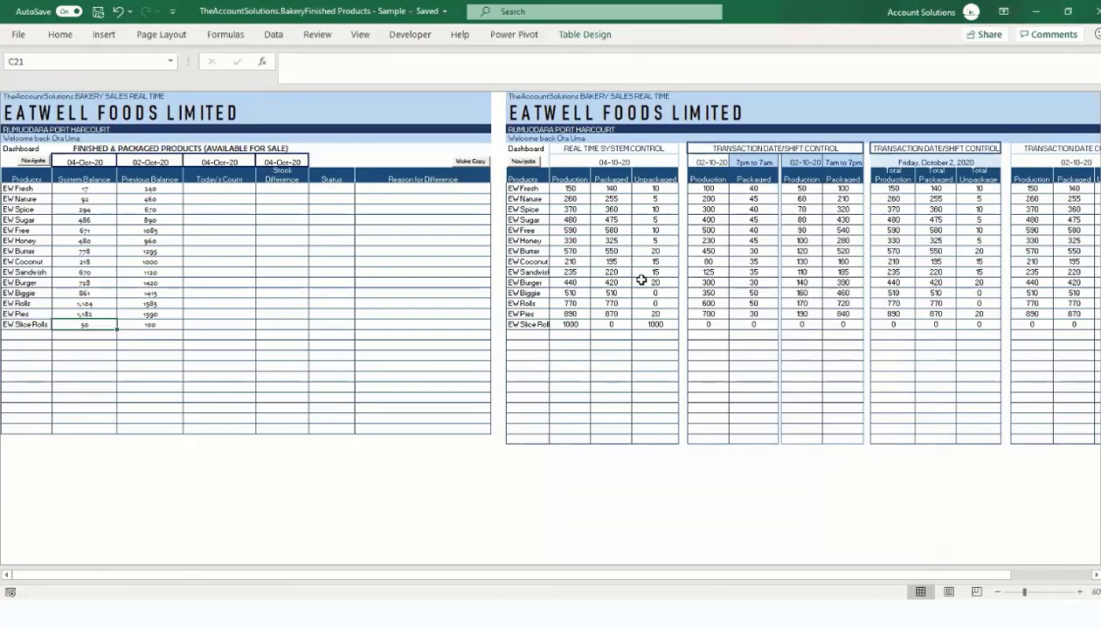
left_click(577, 325)
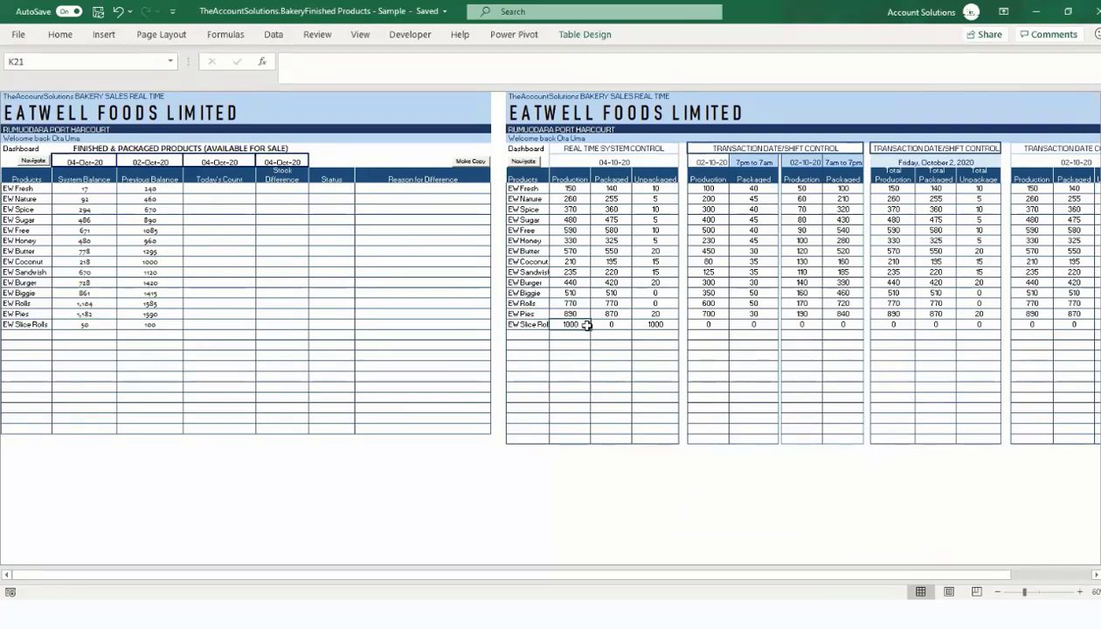
left_click(616, 324)
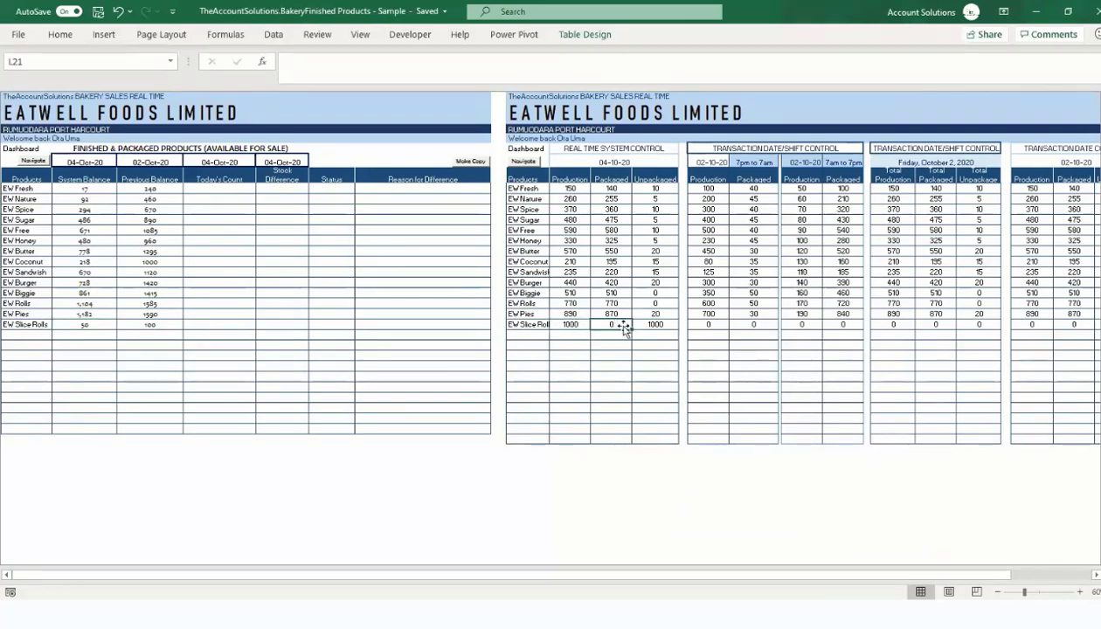
left_click(95, 322)
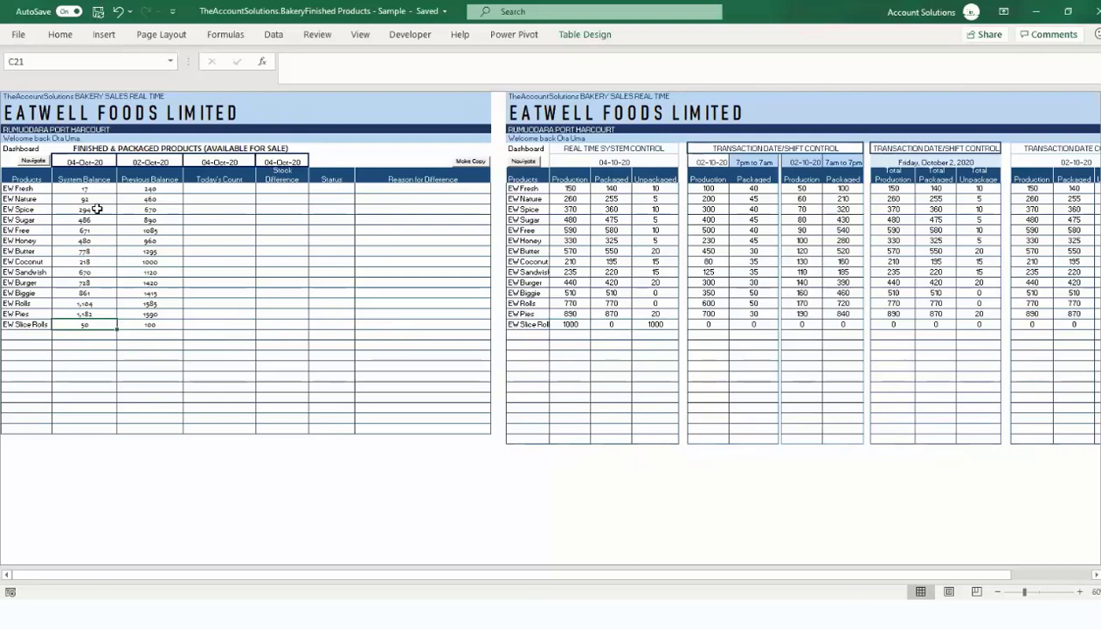
Open the Receive Finished Product from Packaging form and set the transaction date to 3/10/2020 and the shift to 7am to 7pm.
left_click(32, 161)
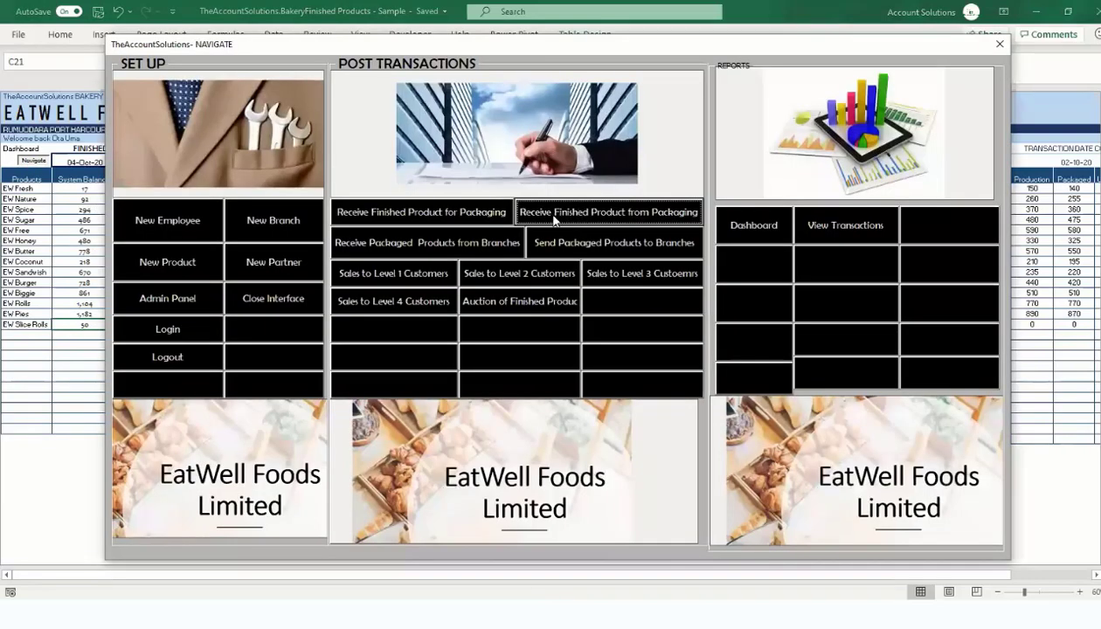
left_click(635, 218)
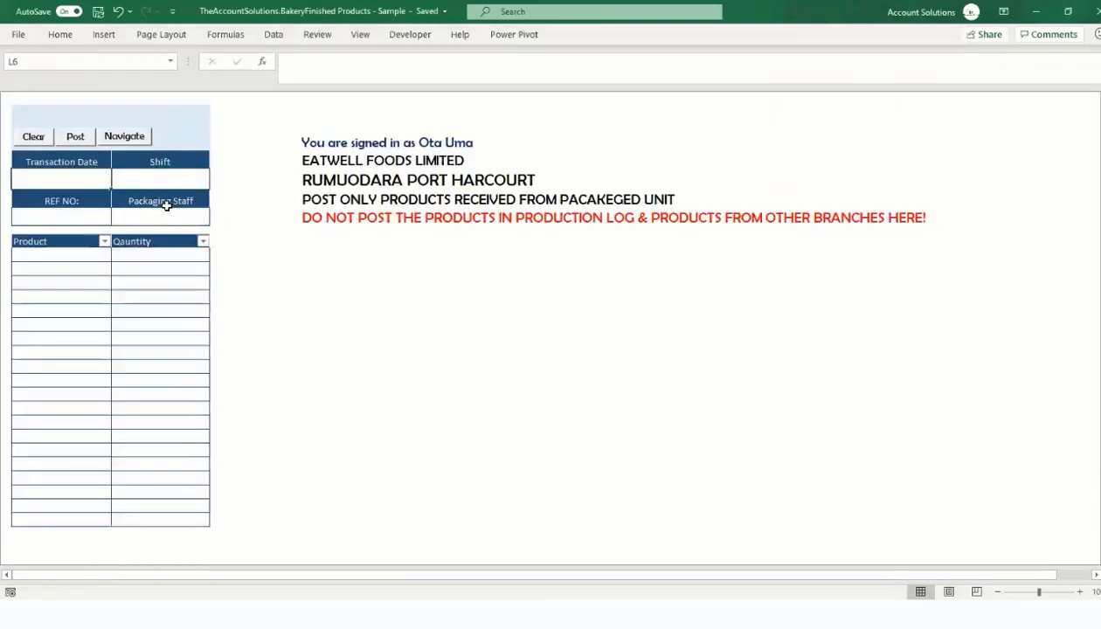
type("3/10/2020")
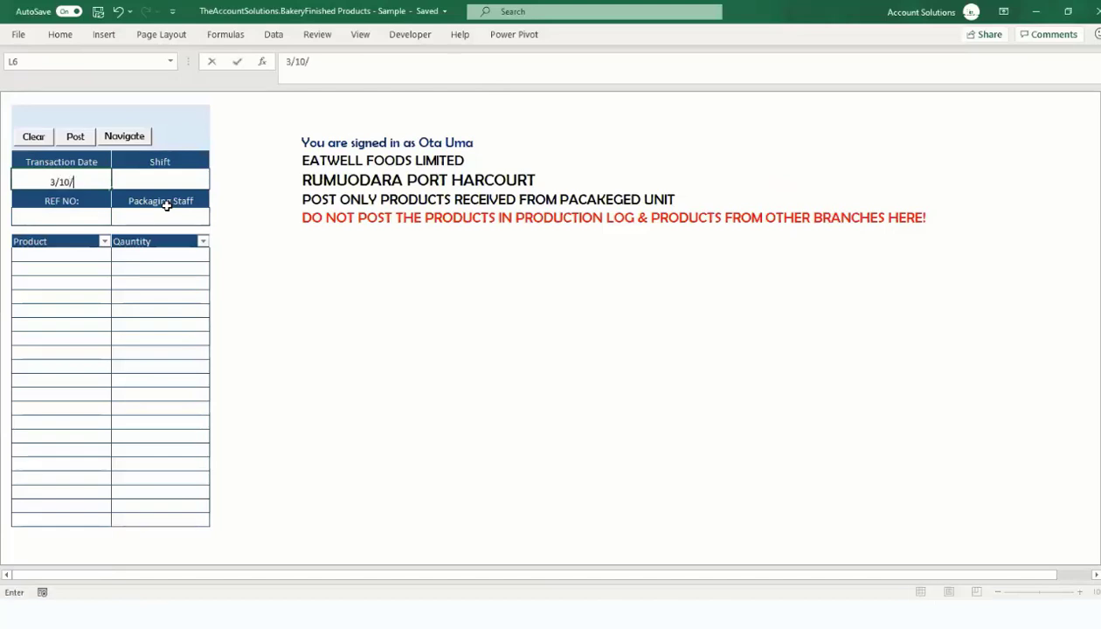
left_click(193, 180)
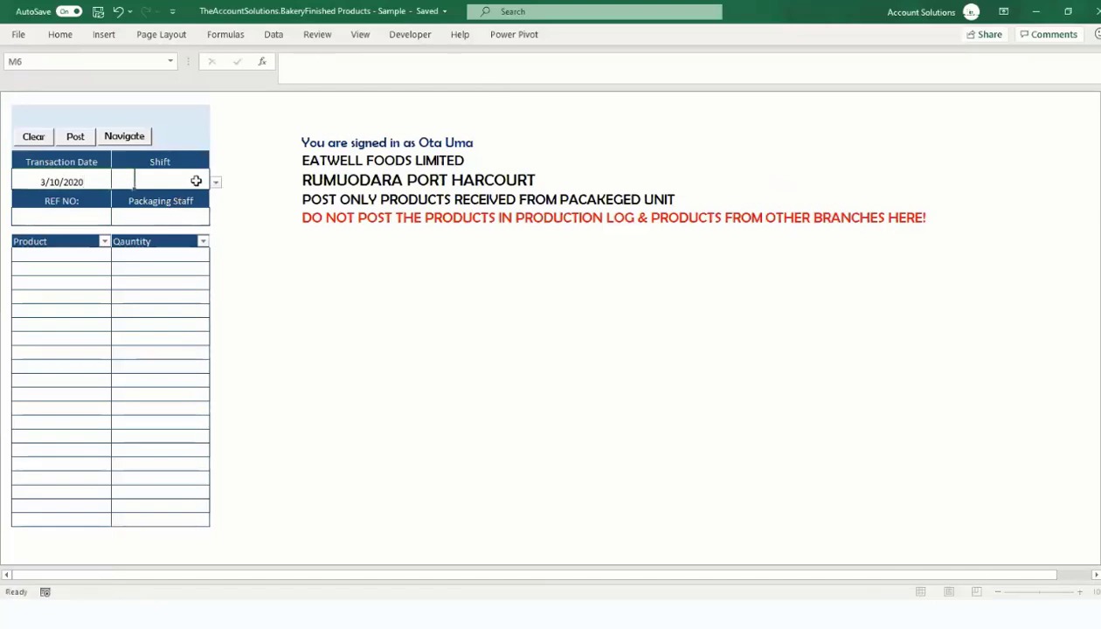
left_click(216, 182)
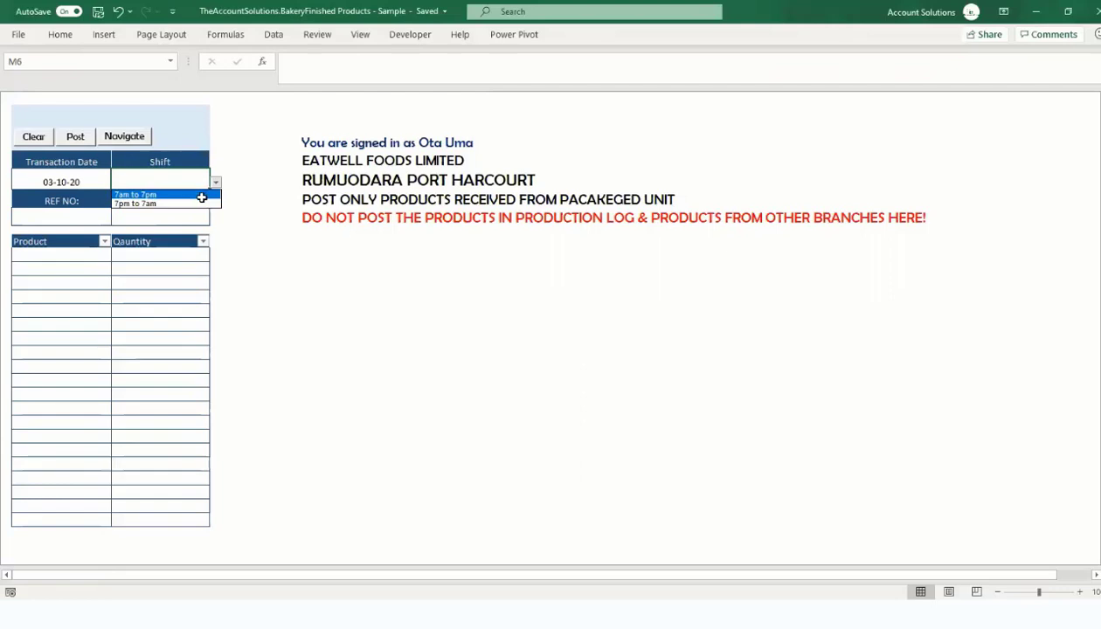
left_click(197, 193)
Fill in the reference number and choose the third listed person as the packaging staff.
left_click(89, 217)
type("348847")
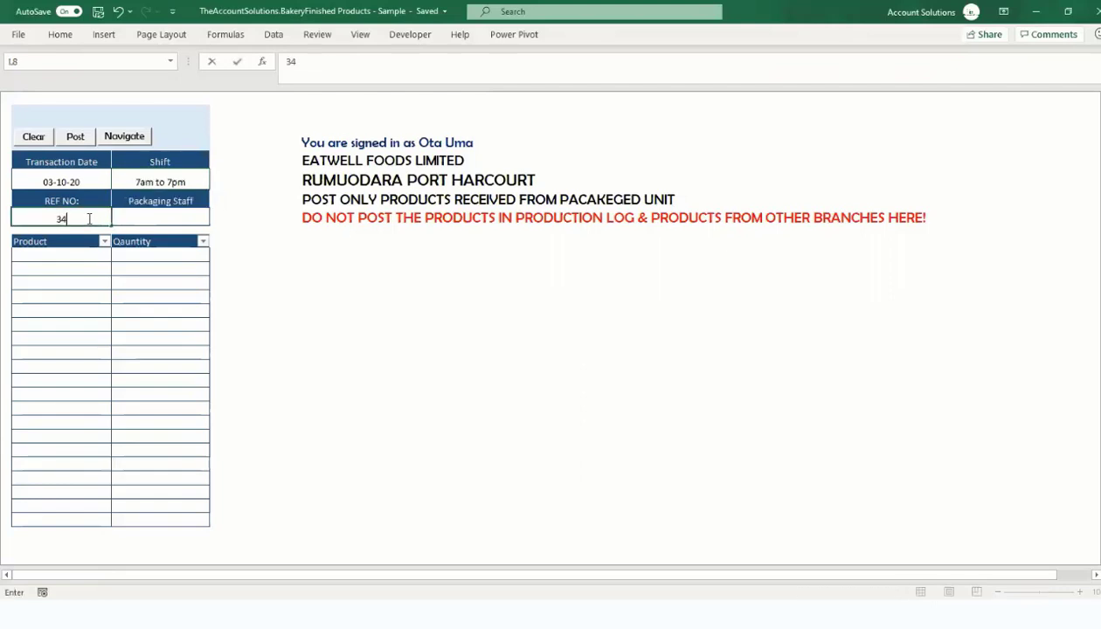
key("Tab")
left_click(215, 218)
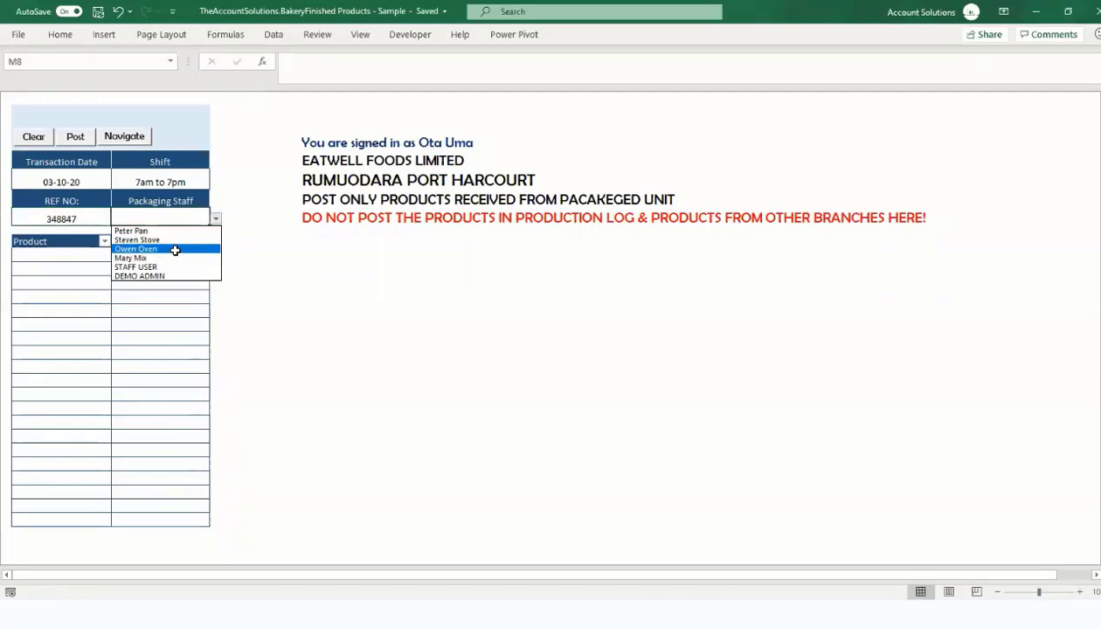
left_click(176, 248)
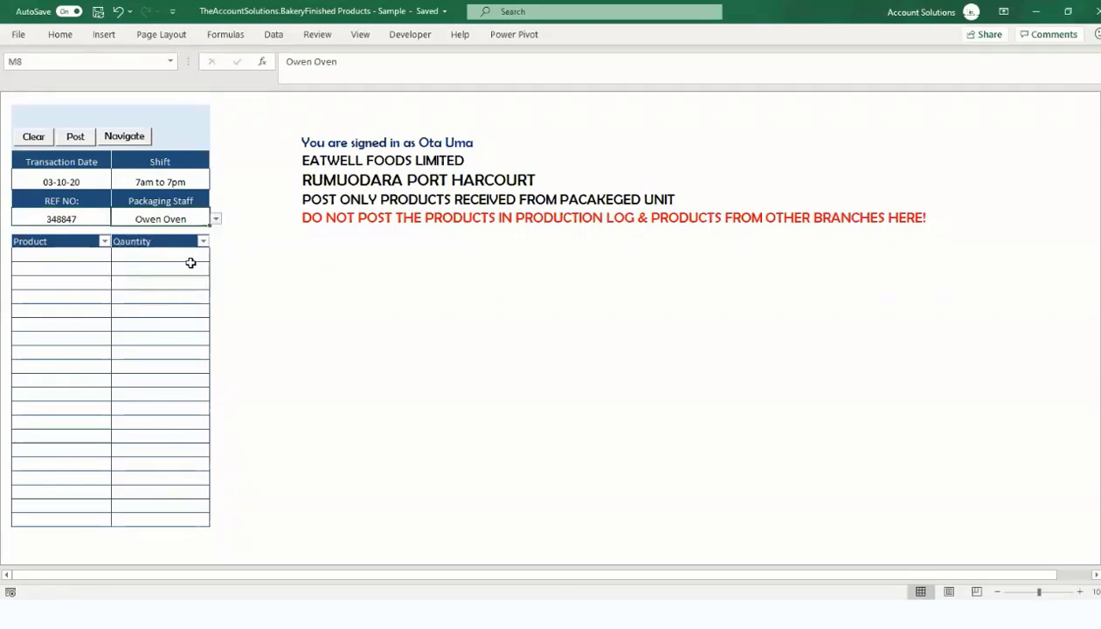
Add EW Slice Rolls with a quantity of 850 in the first entry row.
left_click(91, 261)
left_click(117, 254)
scroll(115, 293, "down", 2)
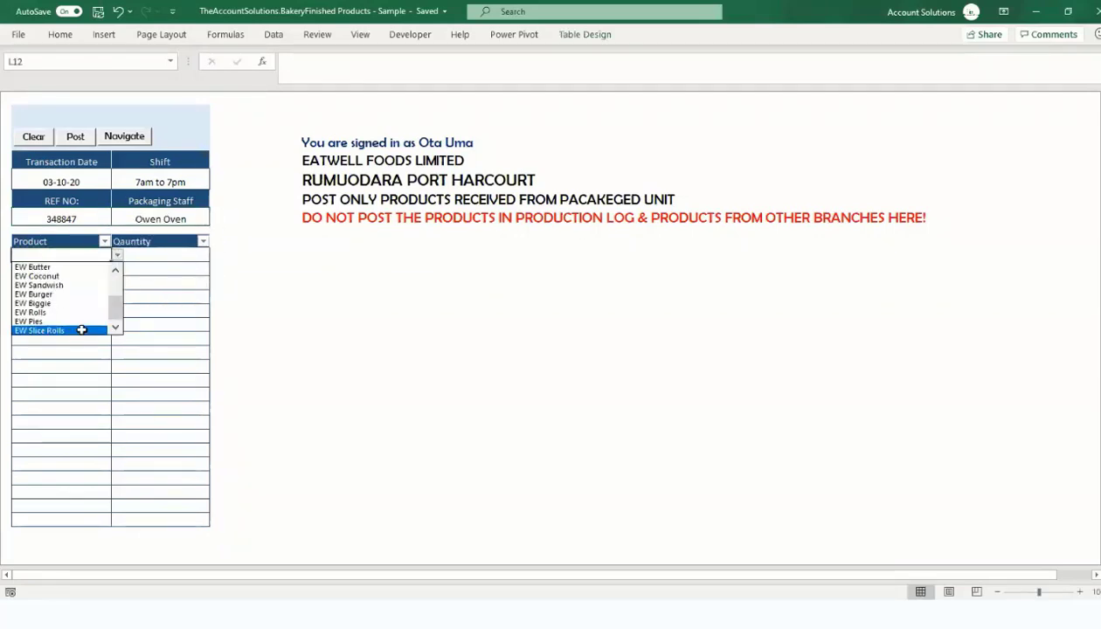
left_click(81, 328)
left_click(152, 255)
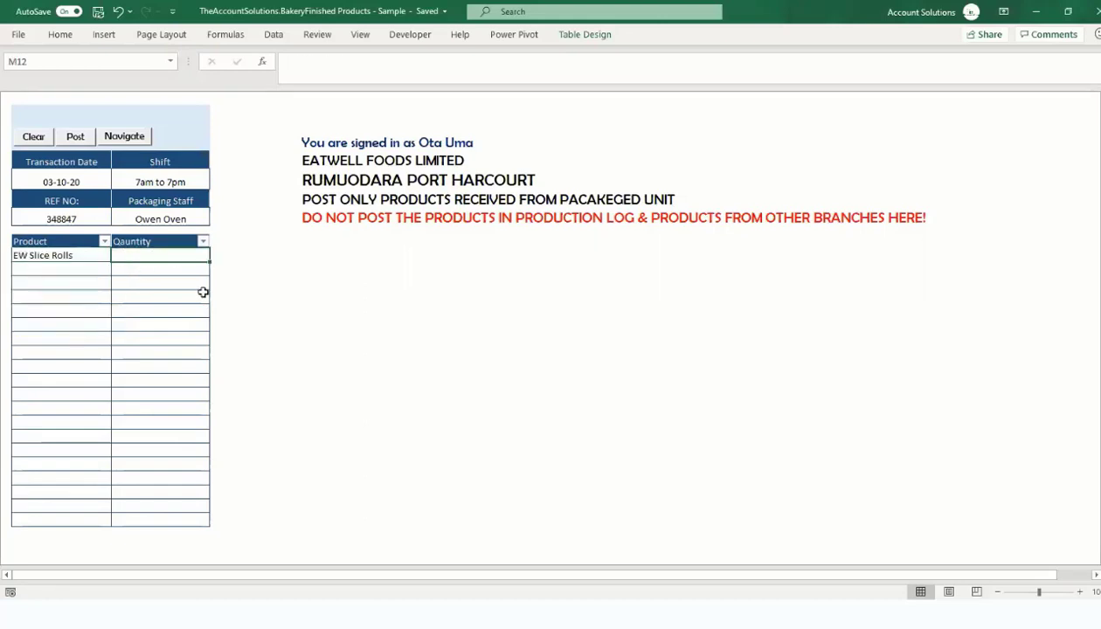
type("850")
Post the packaging receipt for 850 EW Slice Rolls.
left_click(289, 315)
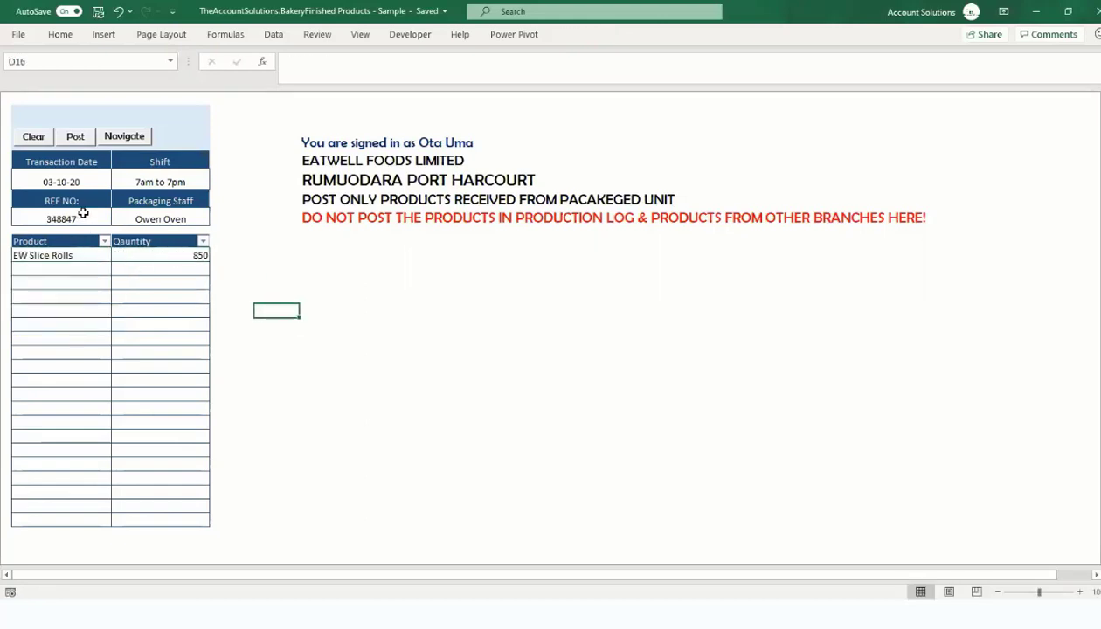
left_click(75, 136)
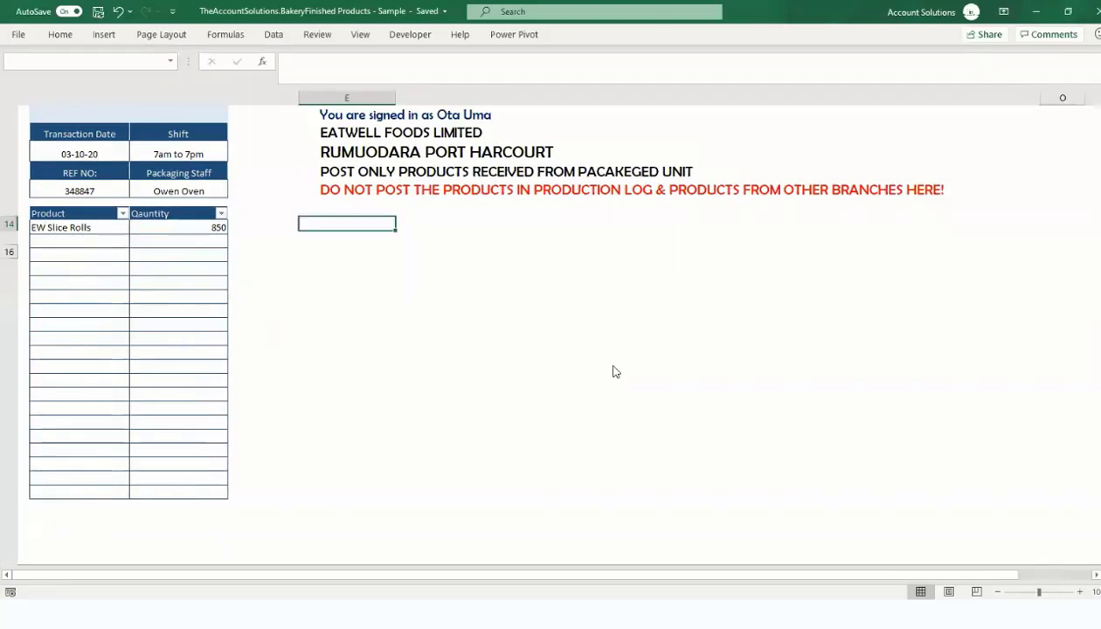
left_click(613, 364)
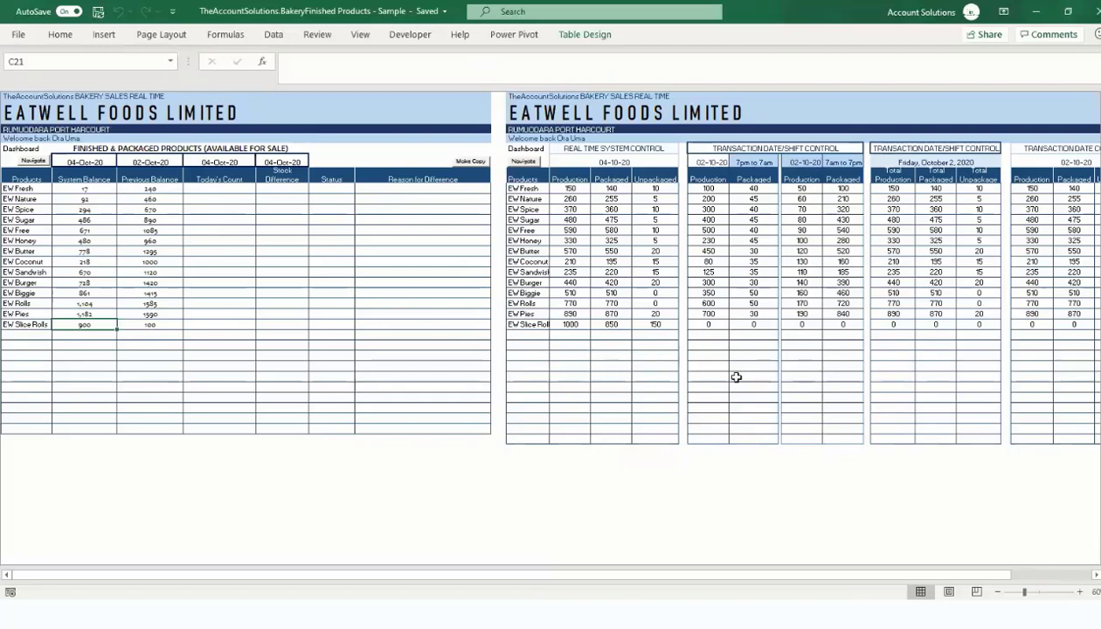
Start a new product record named EW Jumbo with the description Jumbo Family Loaf.
left_click(42, 166)
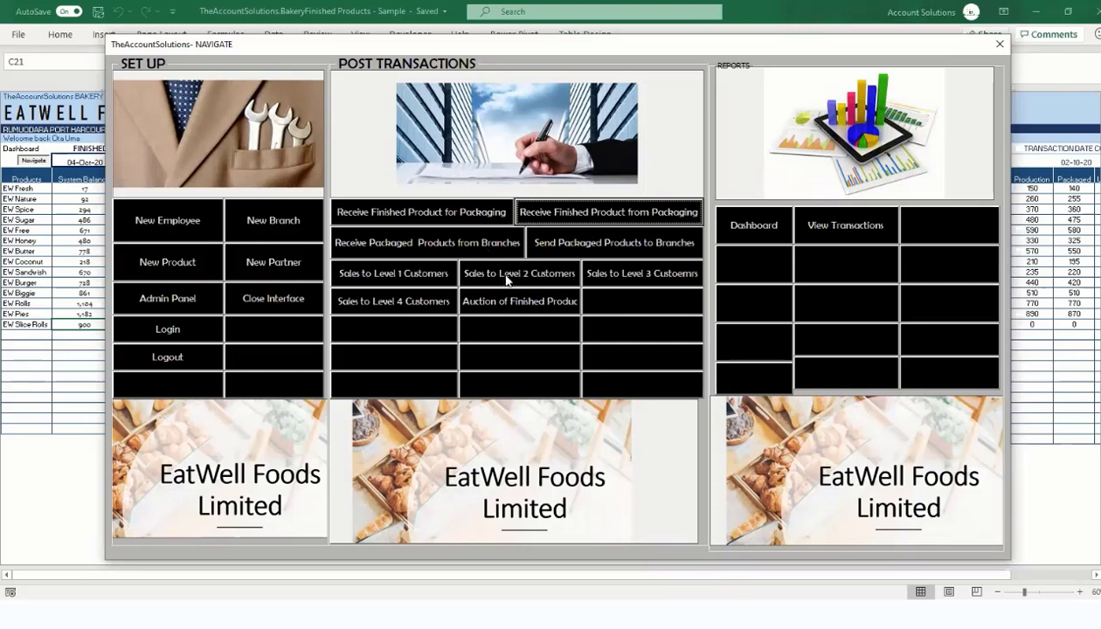
left_click(194, 275)
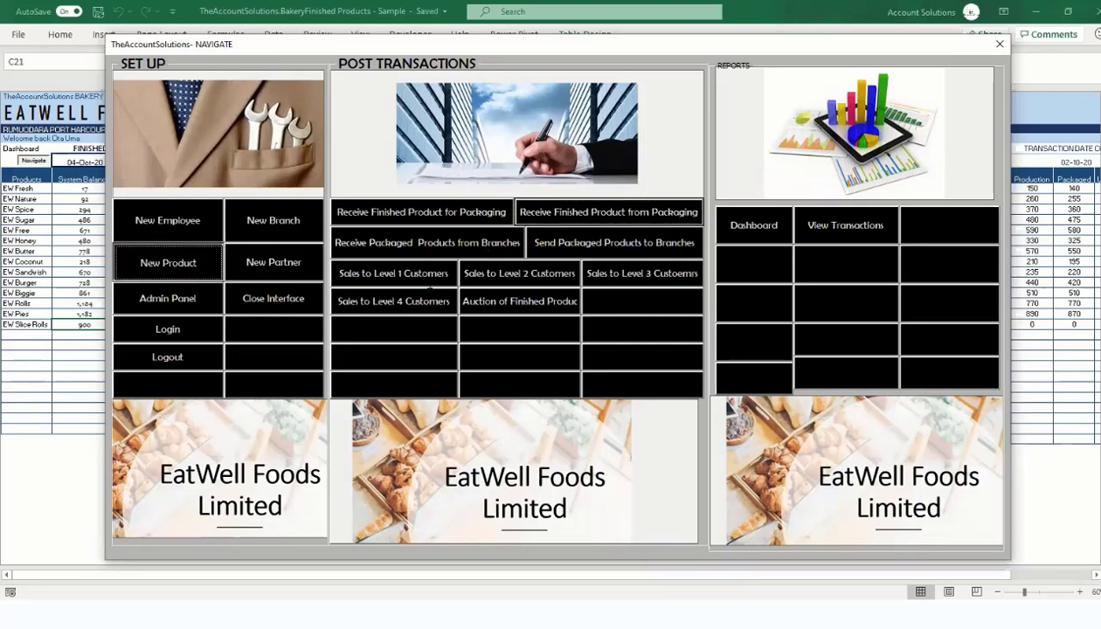
type("EW ")
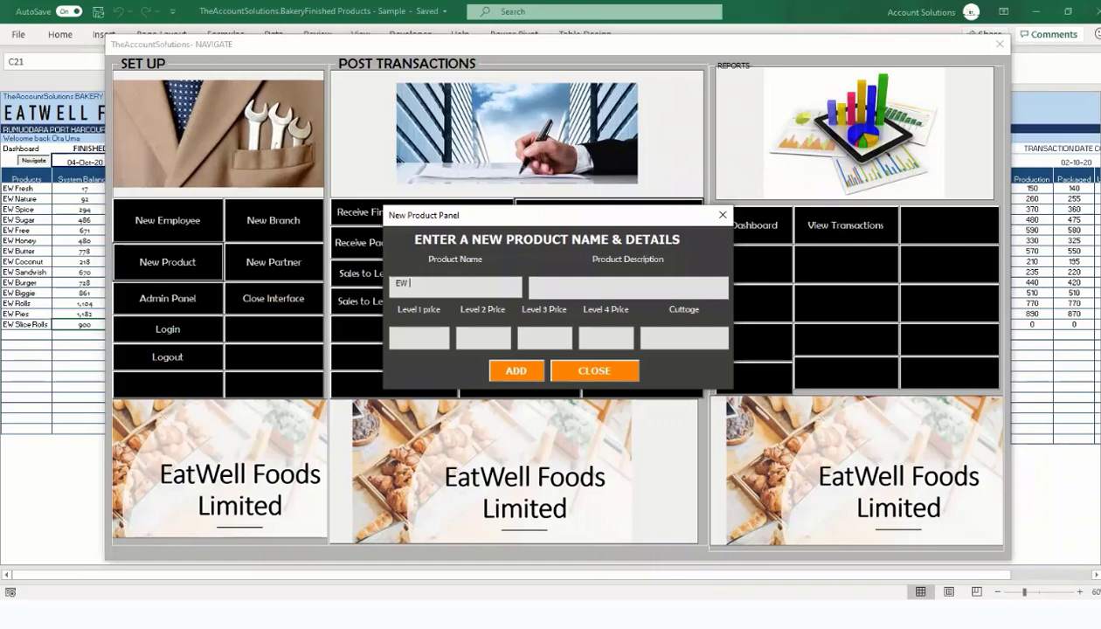
type("Jumbo B")
left_click(600, 288)
type("Jumb")
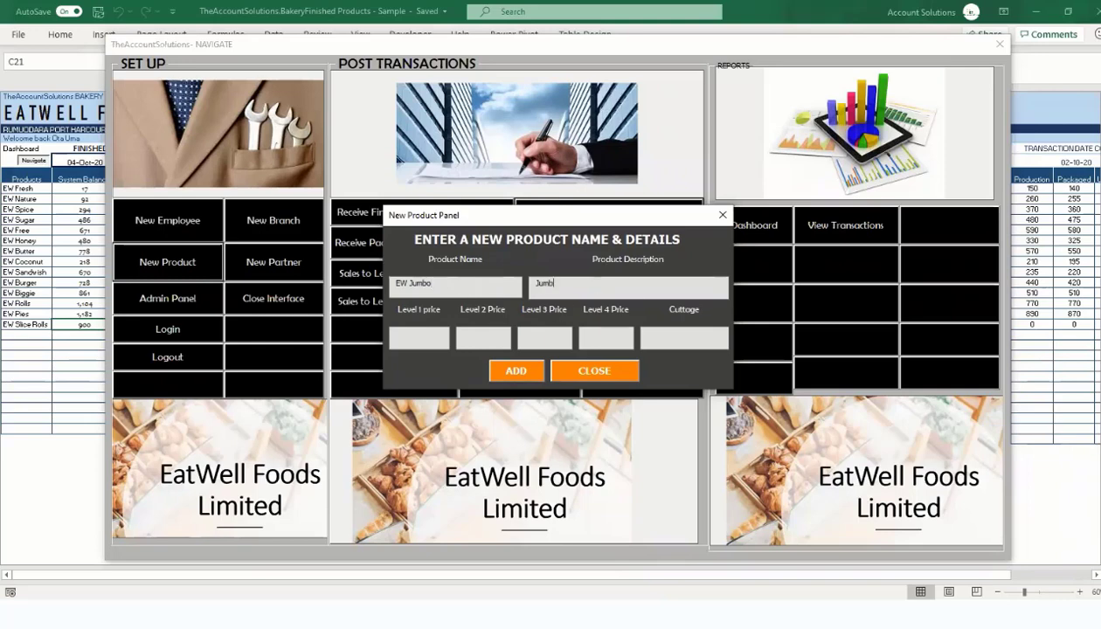
type("o Famiol")
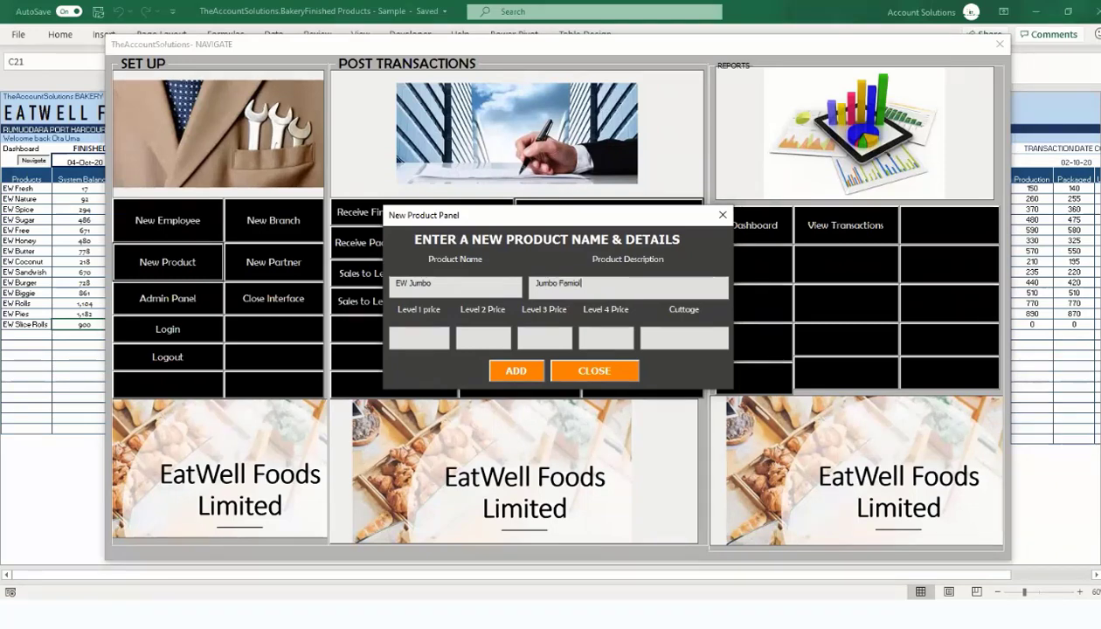
key("BackSpace")
type("ly Loaf")
Set EW Jumbo's level 1 to 4 prices to 400, 450, 475 and 500, set Cuttage to 400, and add the product.
left_click(427, 336)
type("400")
left_click(481, 346)
type("450")
left_click(542, 341)
type("475")
left_click(603, 337)
type("500")
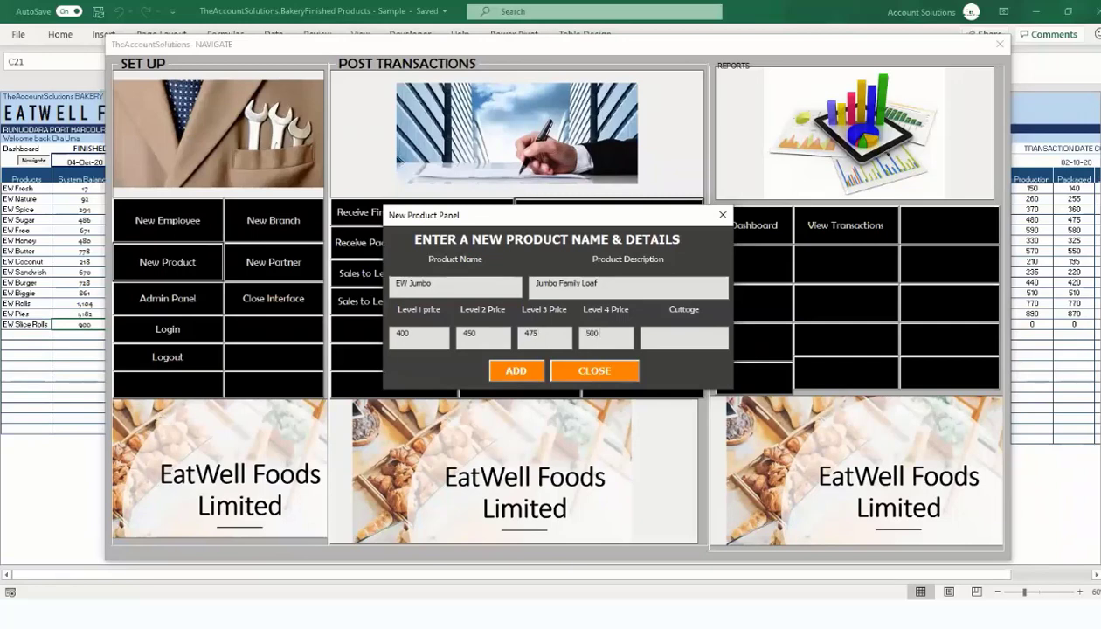
left_click(668, 337)
type("400")
left_click(516, 374)
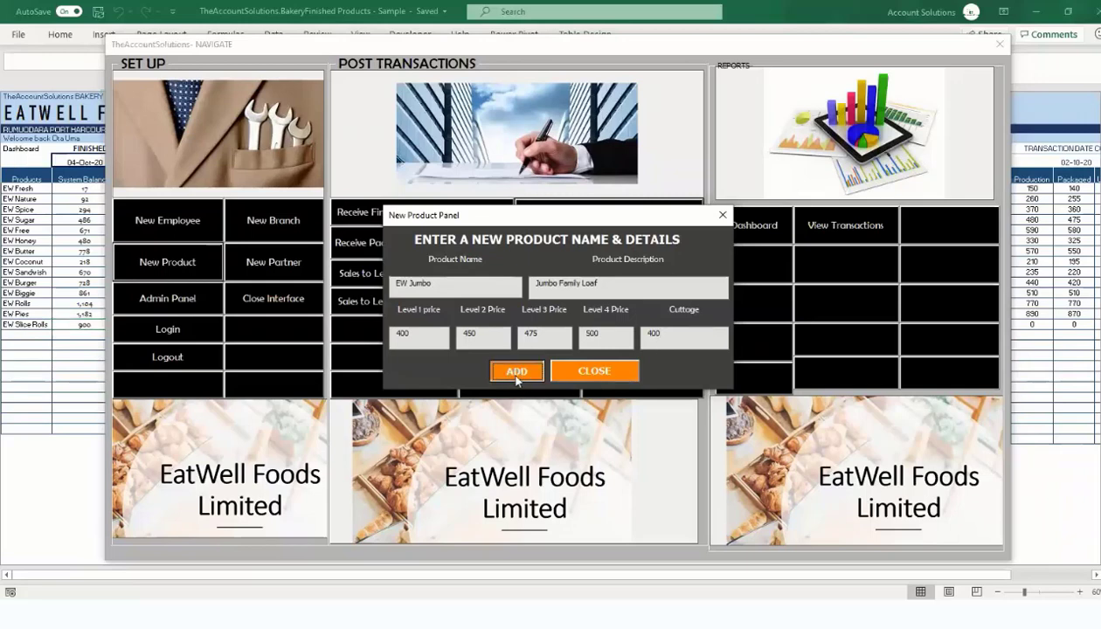
Close the new product form and check the EW Jumbo row in the dashboard's real-time production and packaging table.
left_click(721, 215)
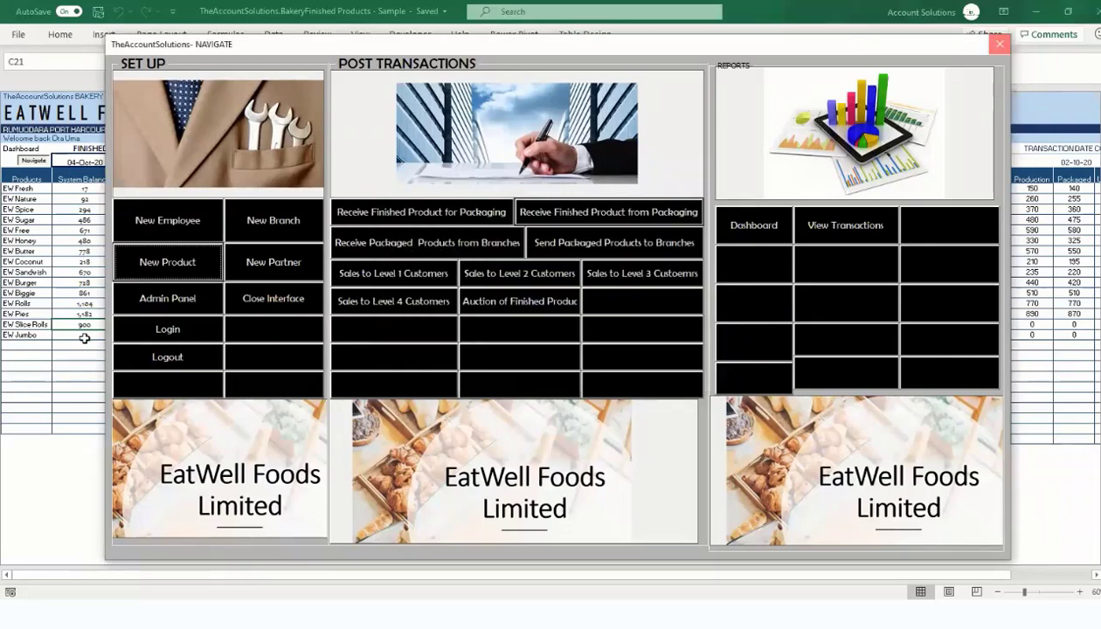
left_click(526, 333)
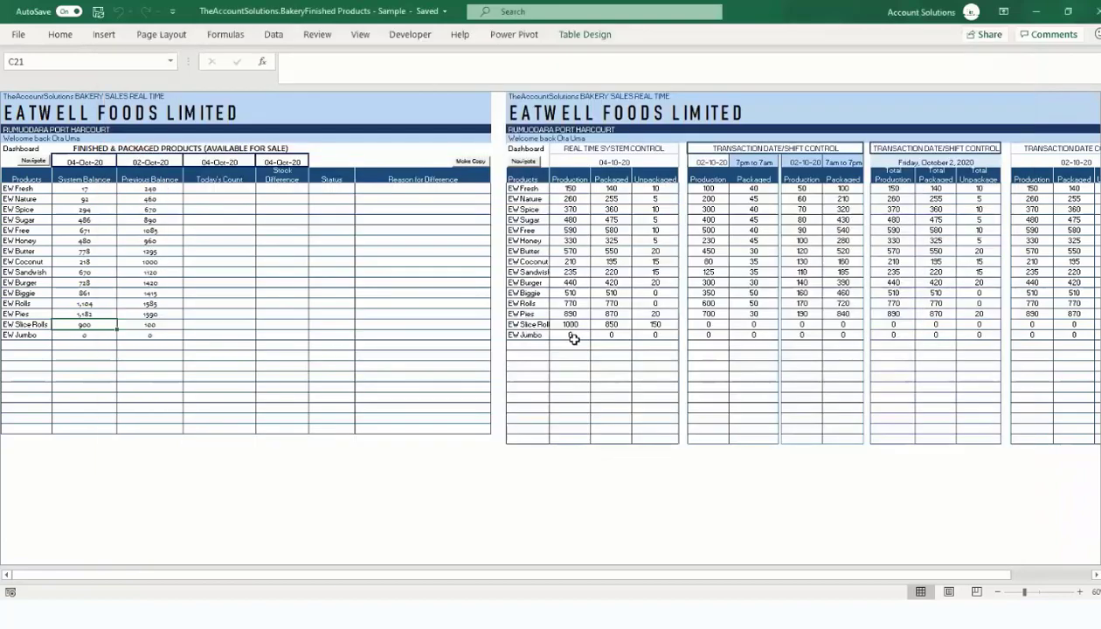
left_click(651, 334)
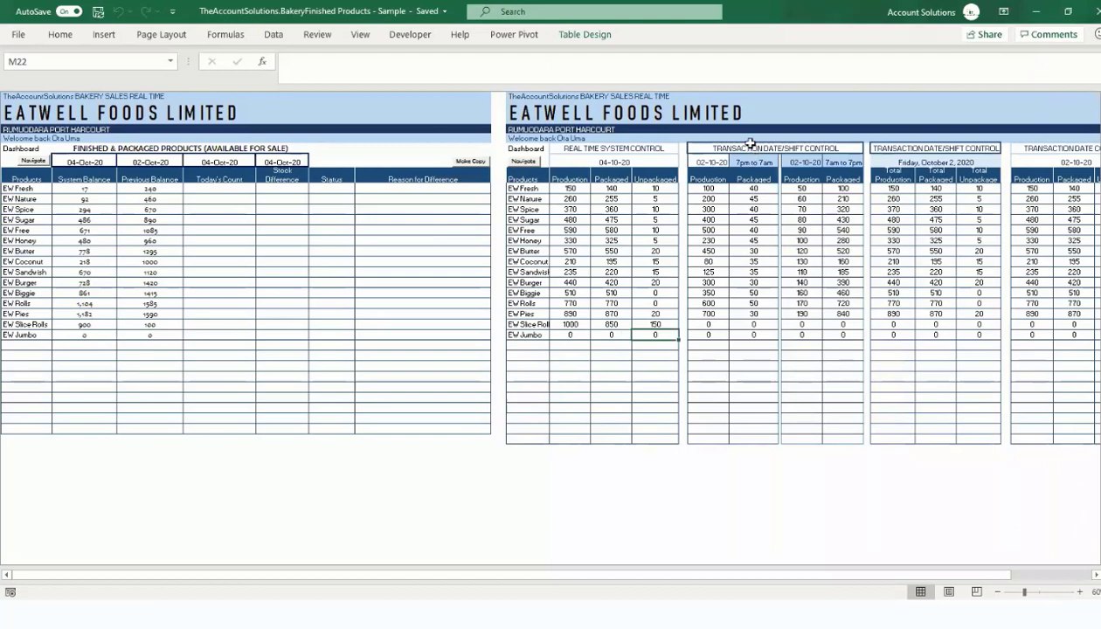
Open the Receive Packaged Products from Branches form and set the transaction date to 4/10/20 and the shift to 7am to 7pm.
left_click(36, 163)
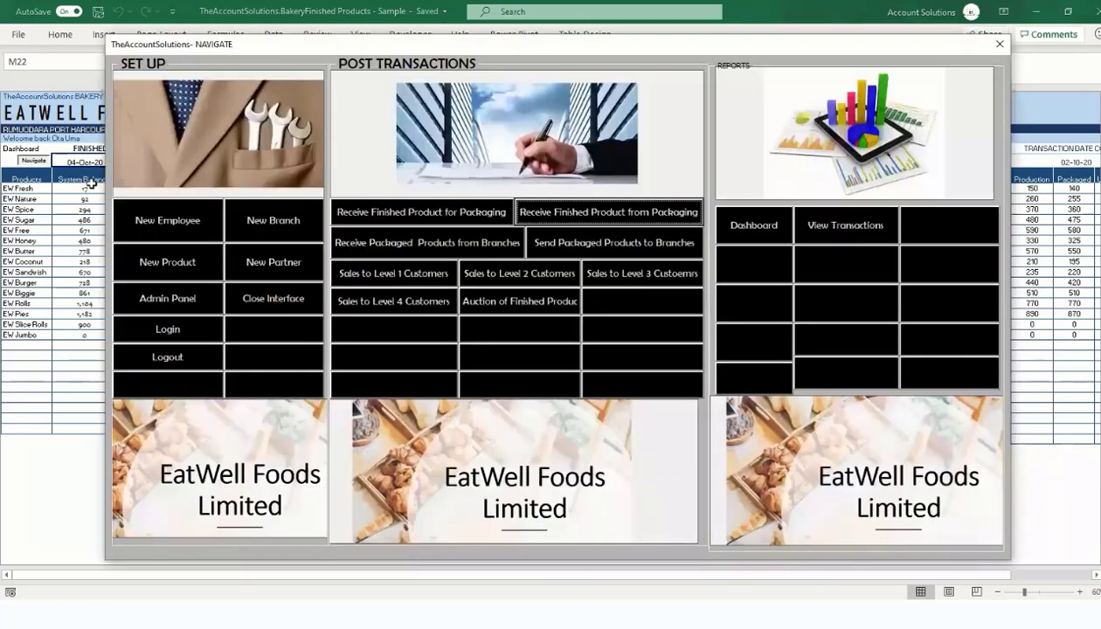
left_click(128, 212)
type("4/")
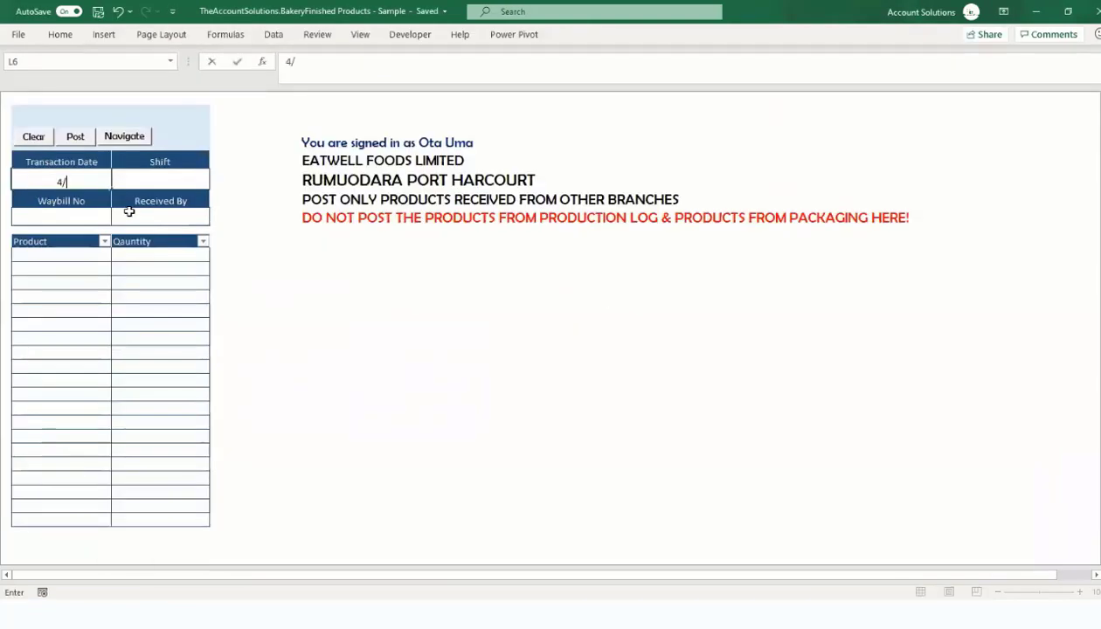
type("10/20")
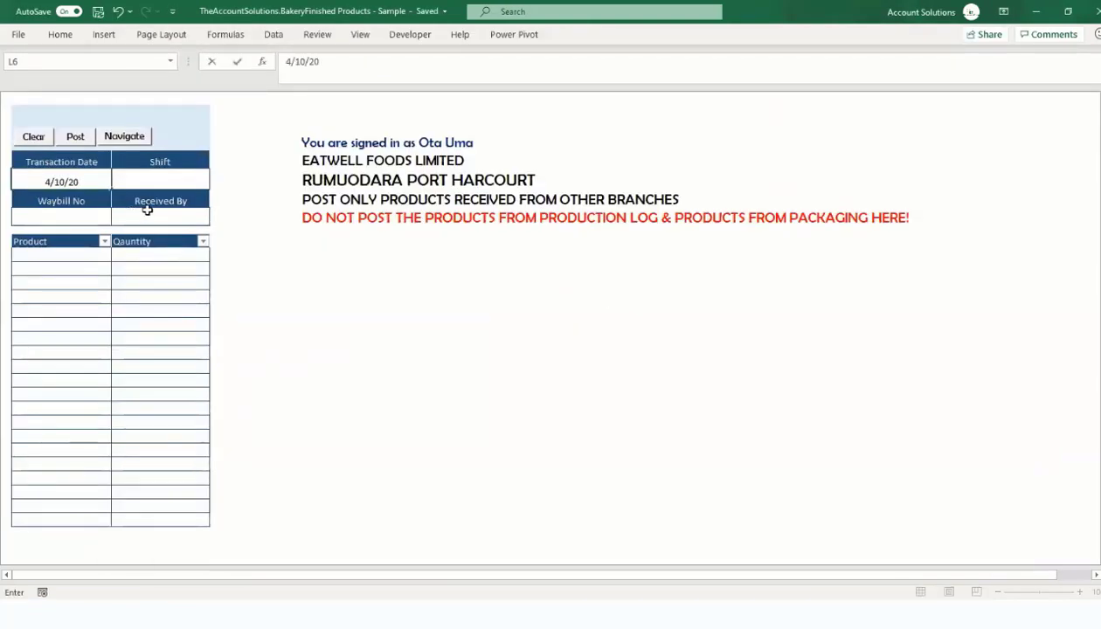
left_click(176, 179)
left_click(213, 182)
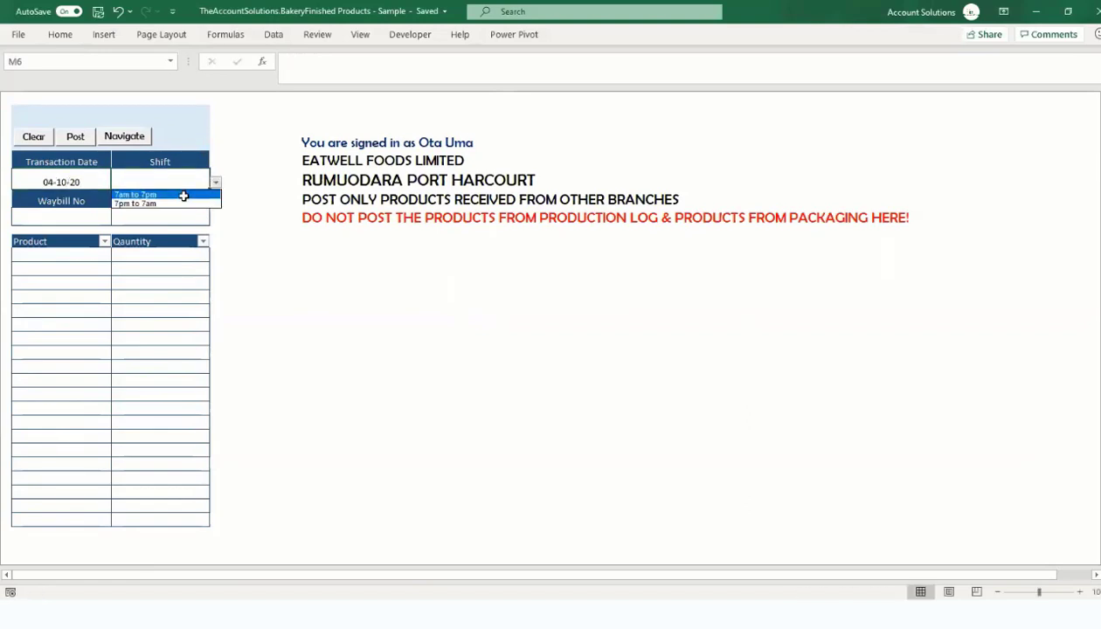
left_click(166, 195)
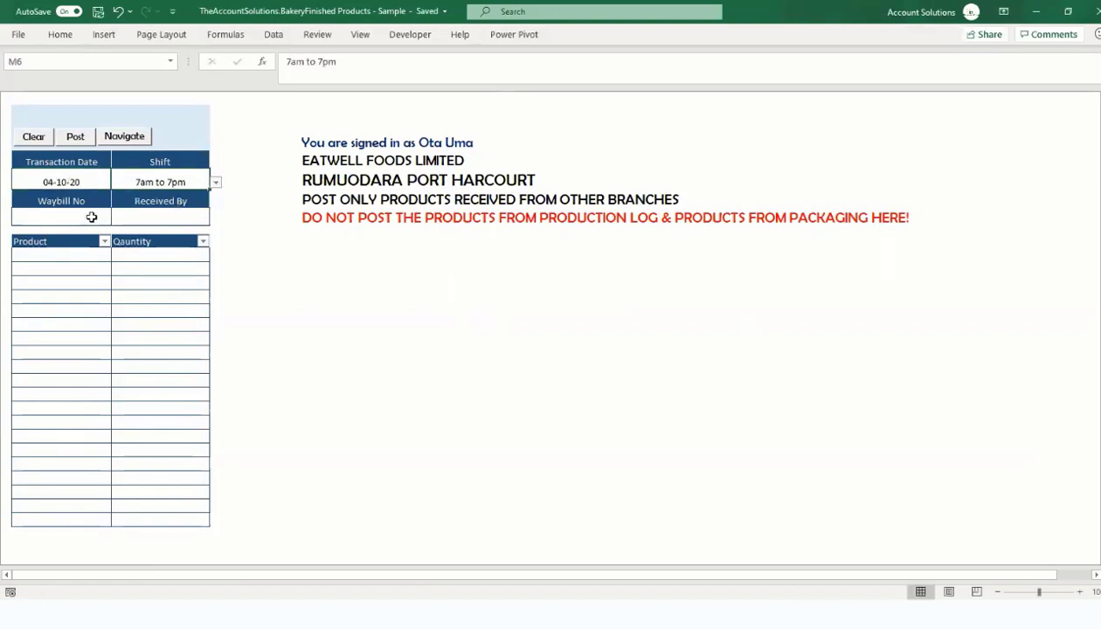
Enter the waybill number and choose STAFF USER as the receiver.
left_click(90, 217)
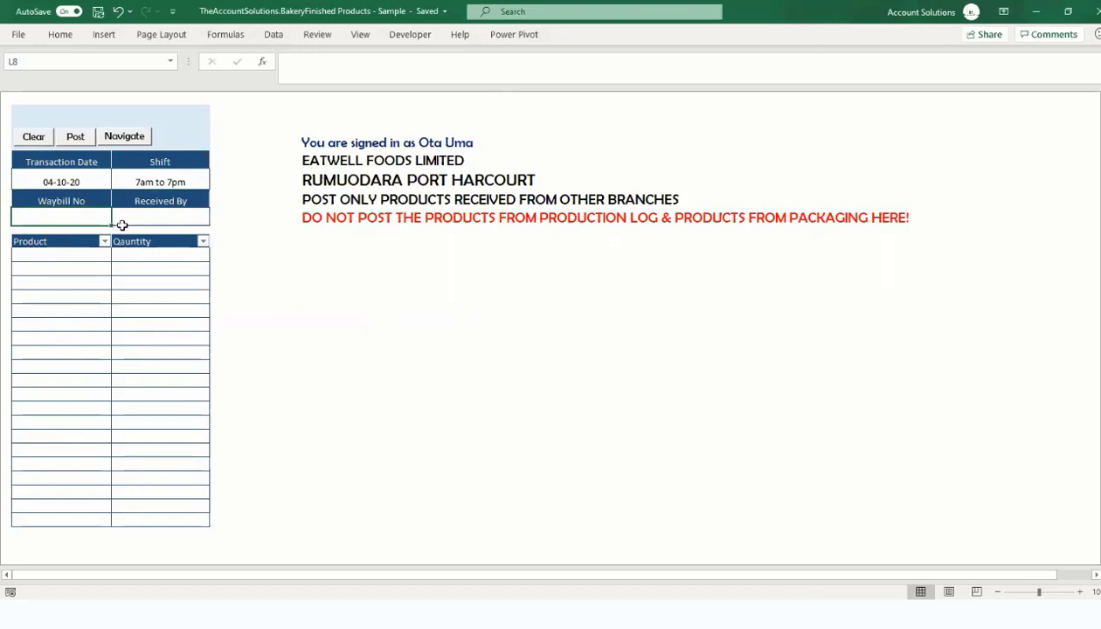
type("34847")
left_click(142, 224)
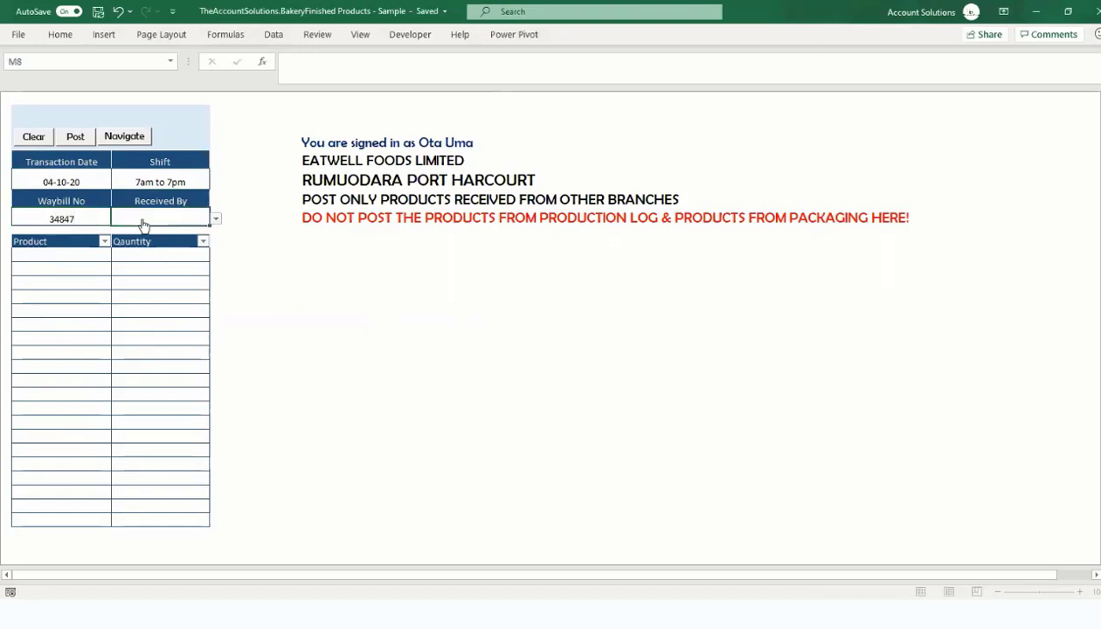
left_click(215, 219)
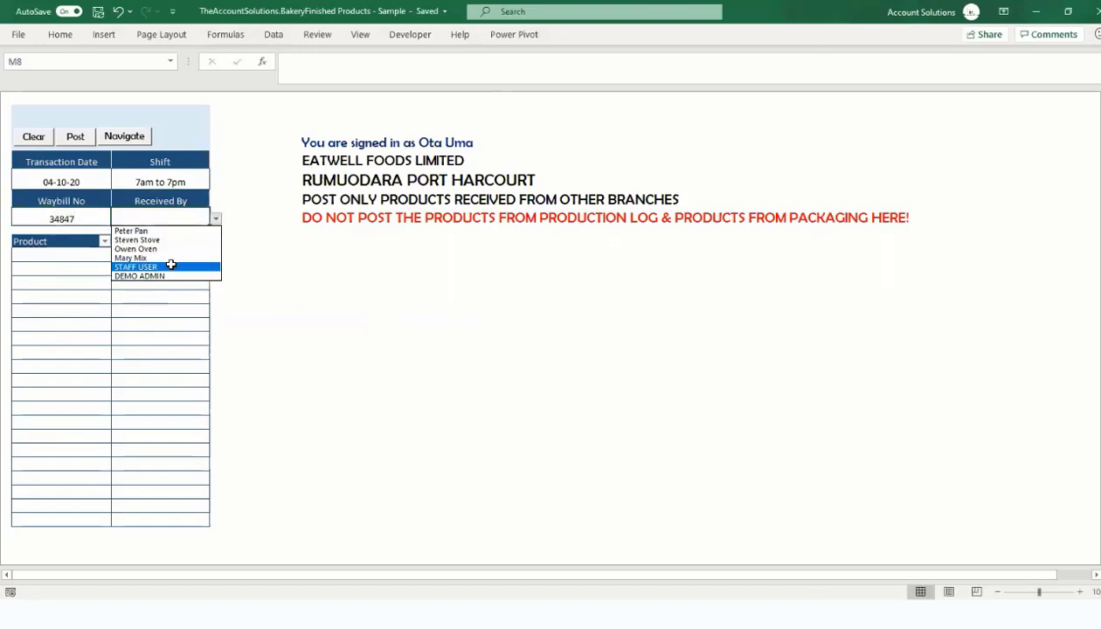
left_click(171, 265)
Add EW Jumbo with a quantity of 300 in the first entry row and post the branch receipt.
left_click(108, 254)
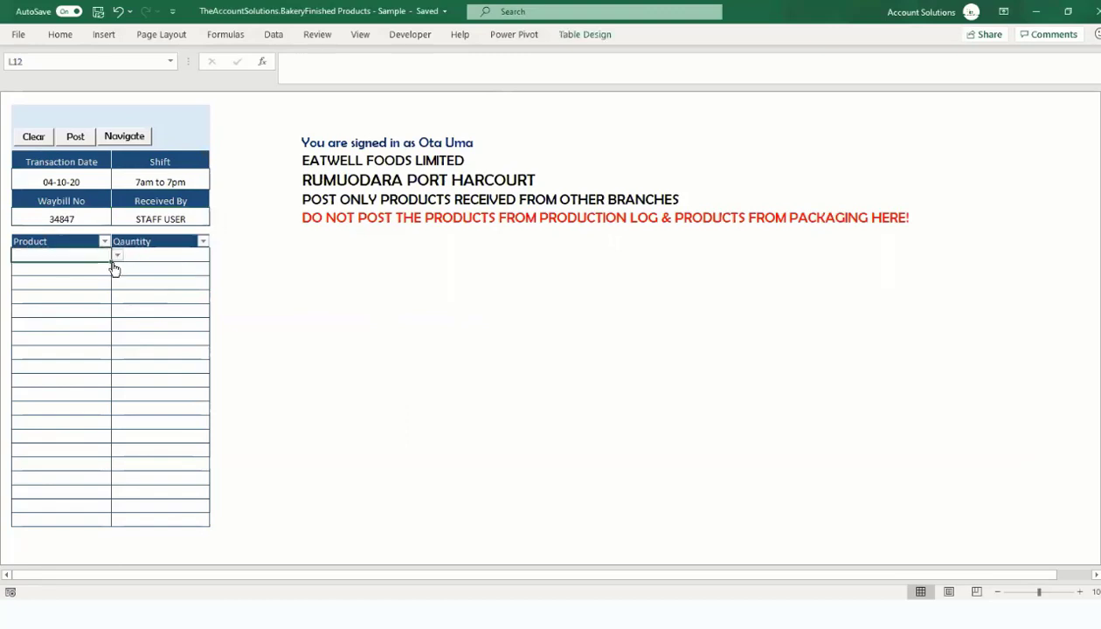
left_click(117, 254)
left_click_drag(117, 288, 114, 317)
left_click(88, 324)
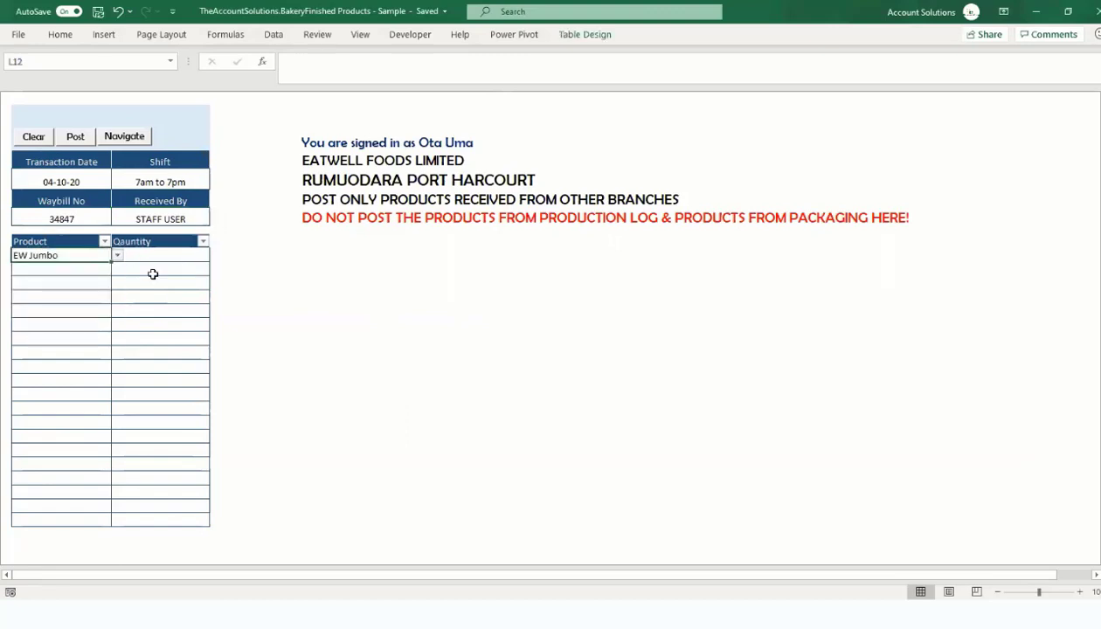
left_click(157, 255)
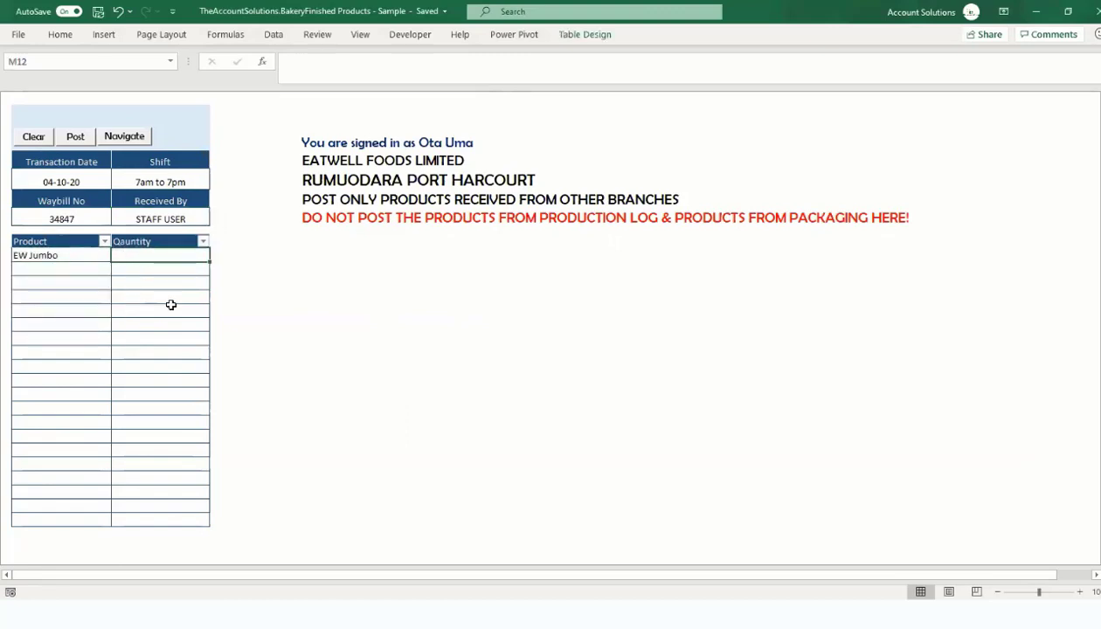
type("300")
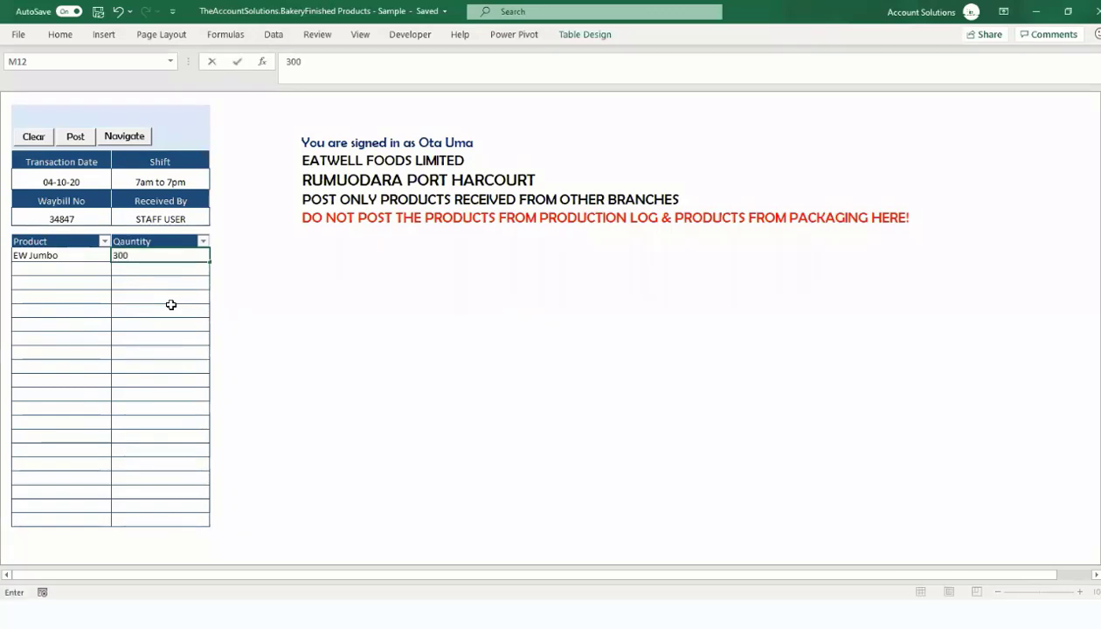
left_click(171, 304)
left_click(76, 137)
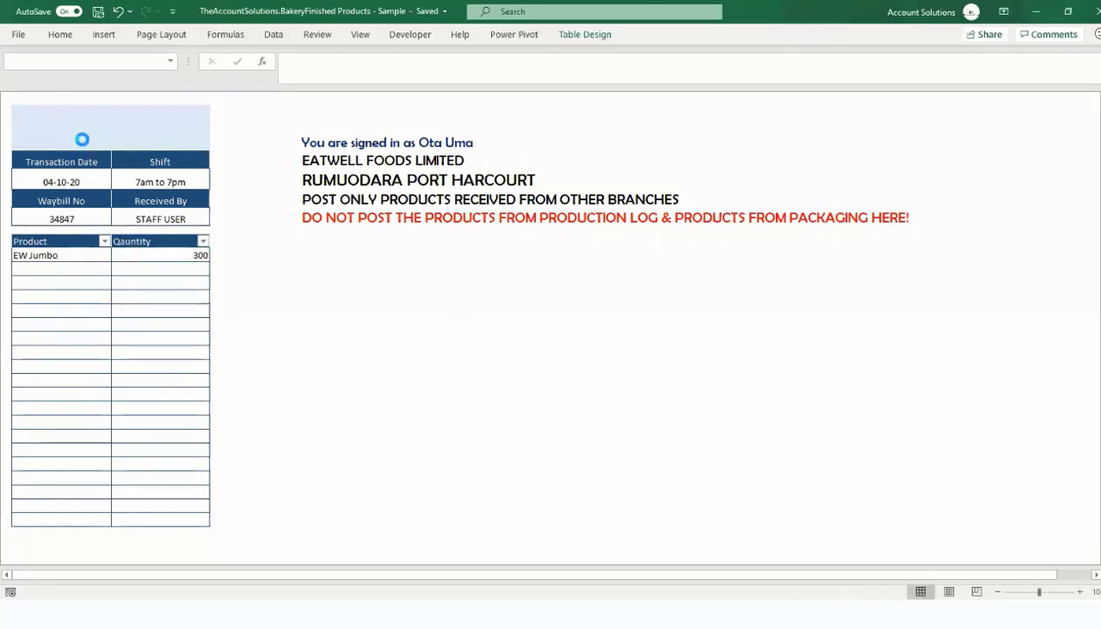
left_click(602, 360)
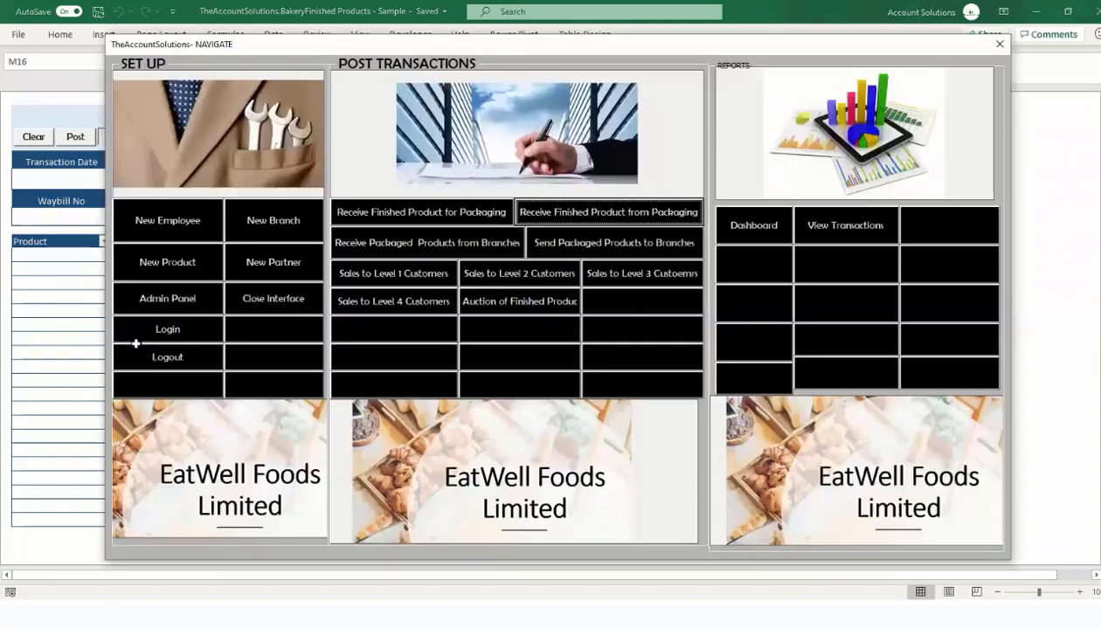
Return to the dashboard and compare EW Jumbo's available-for-sale balance with its production, packaged and unpackaged figures.
left_click(574, 164)
left_click(574, 334)
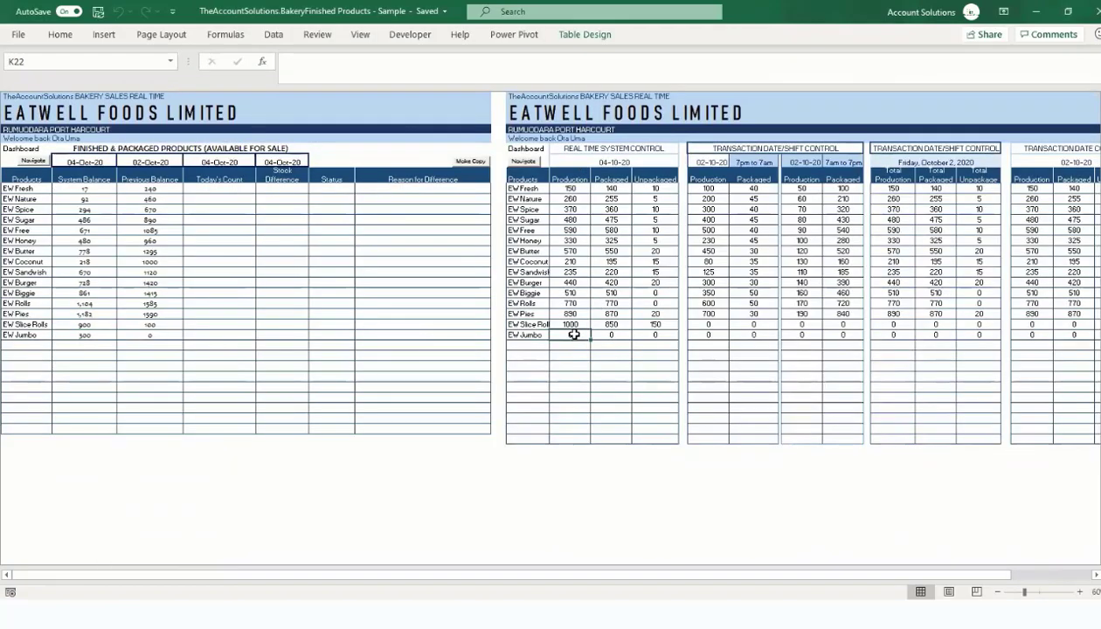
left_click(601, 334)
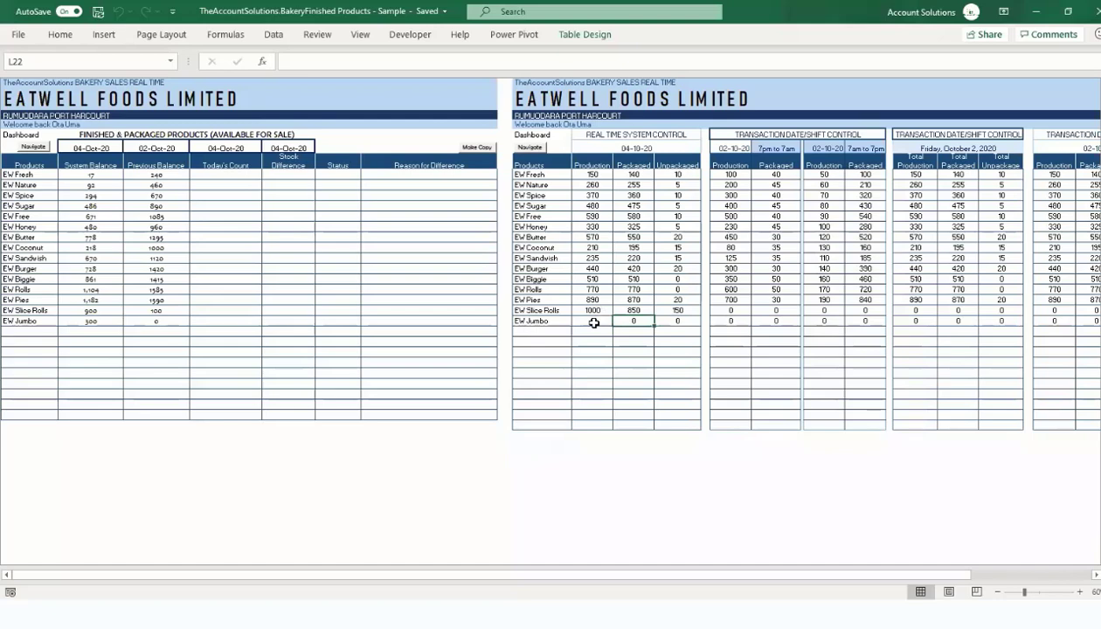
left_click(592, 321)
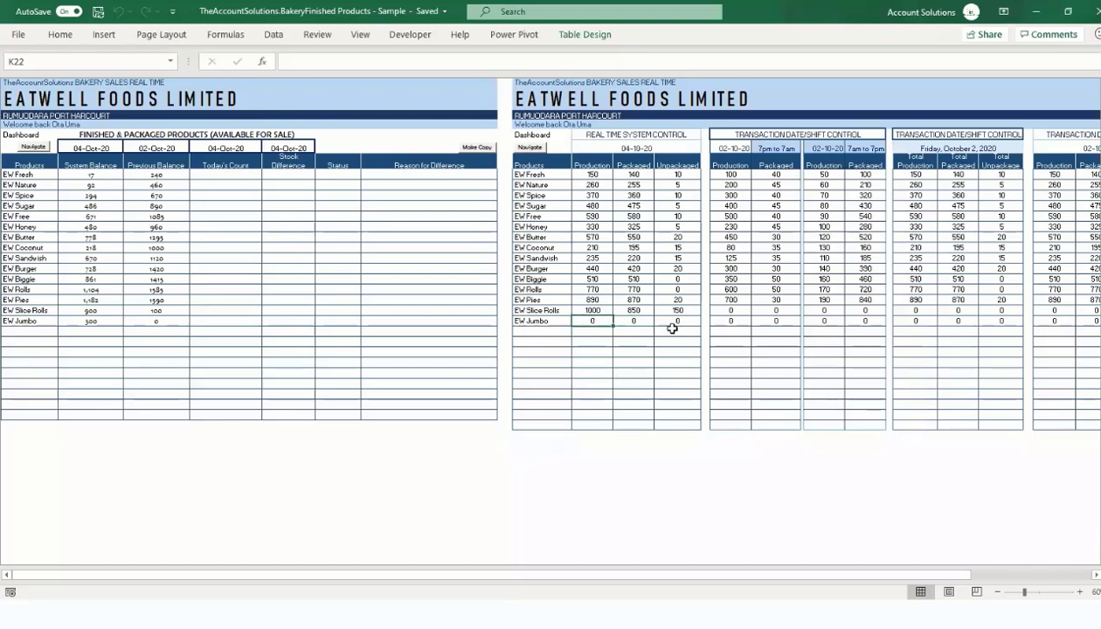
left_click(35, 321)
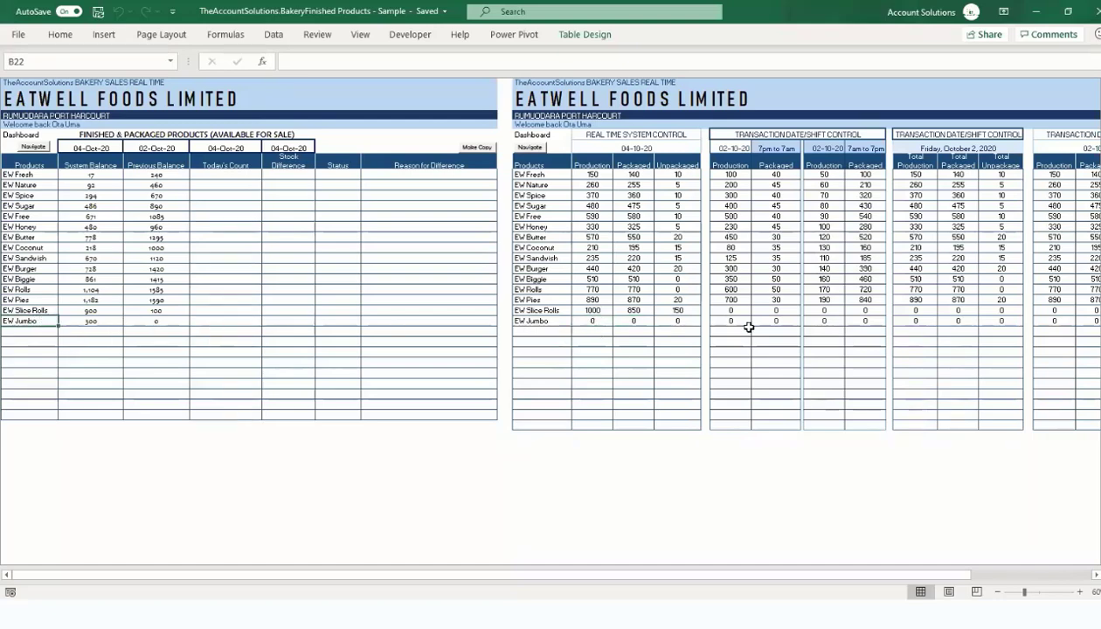
left_click(594, 321)
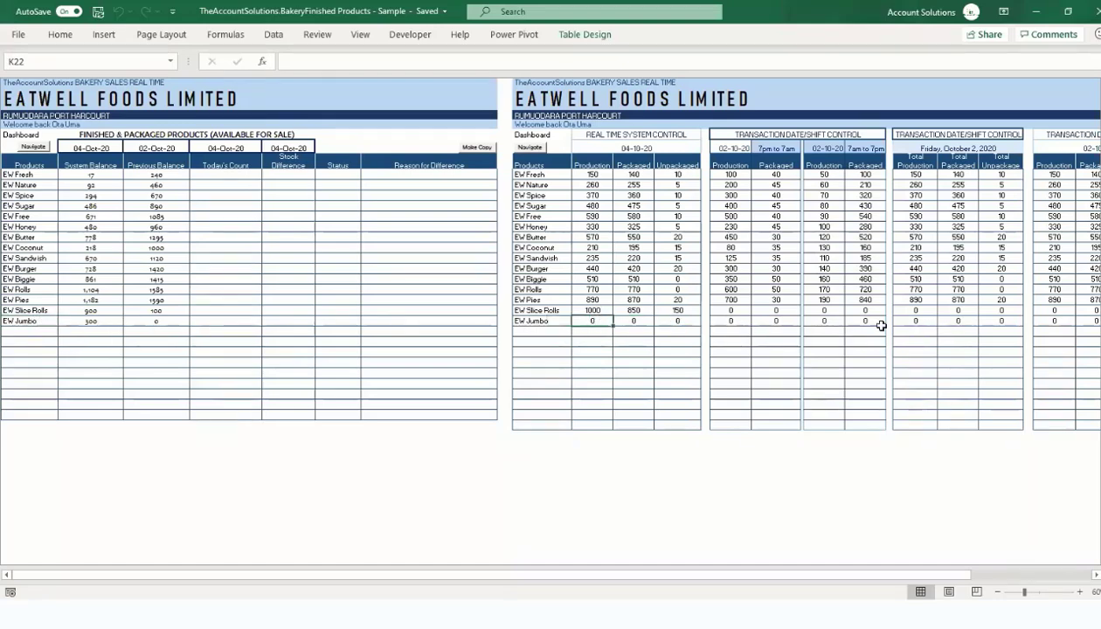
left_click(107, 318)
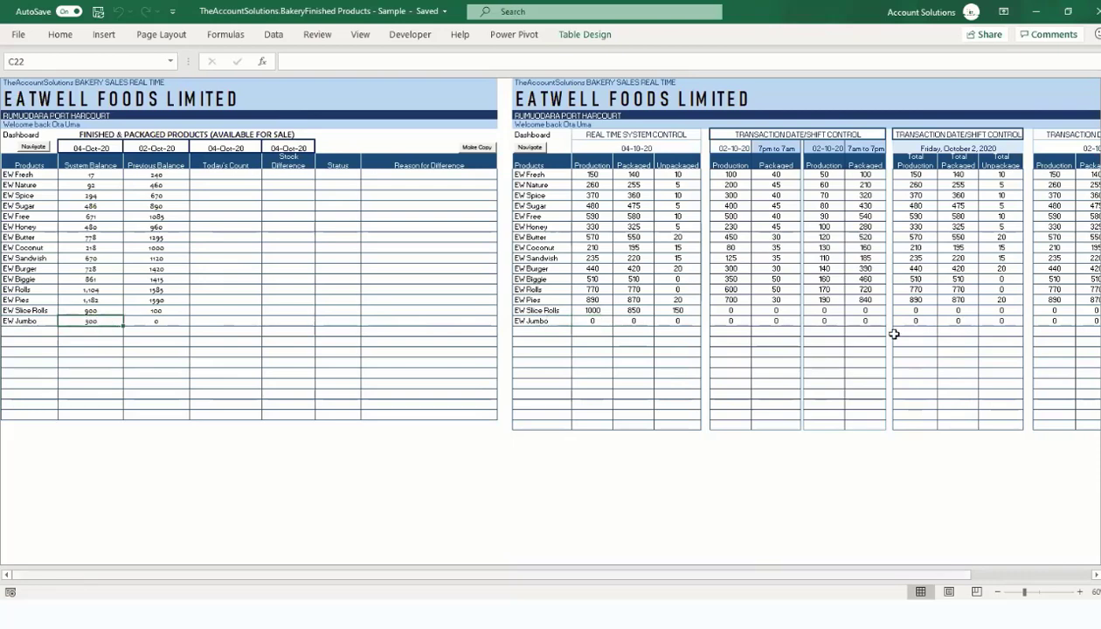
scroll(891, 332, "right", 3)
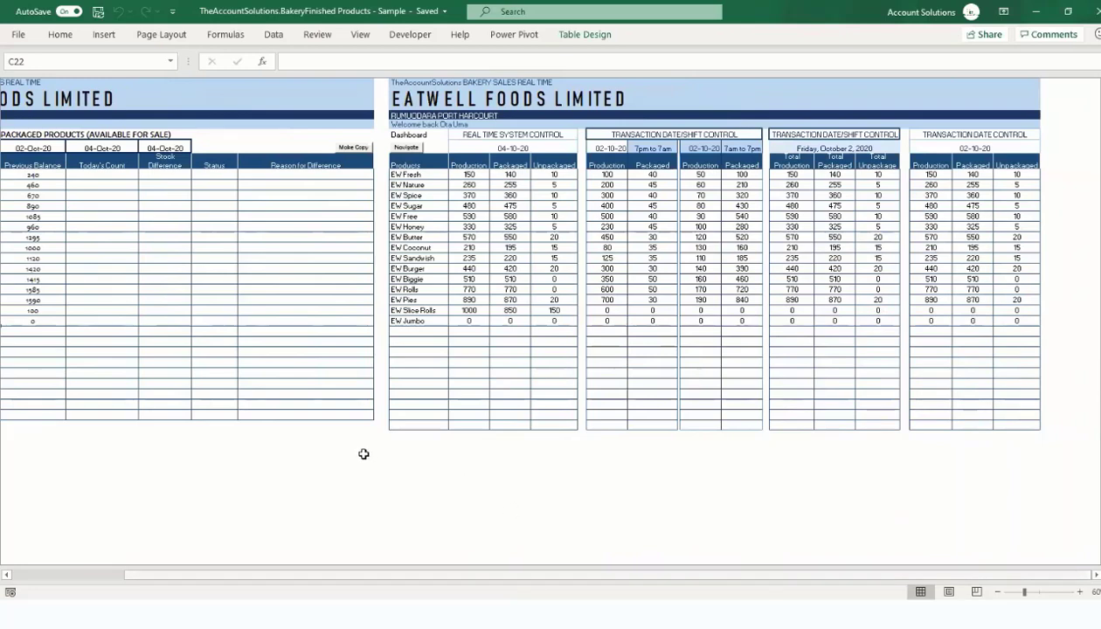
scroll(363, 454, "left", 3)
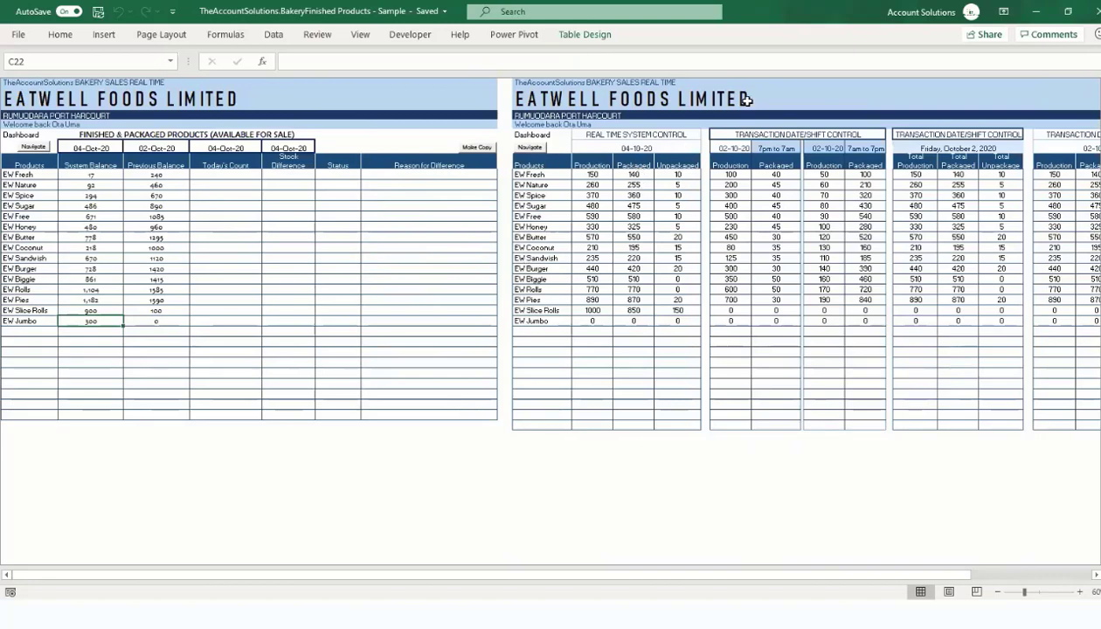
left_click(537, 268)
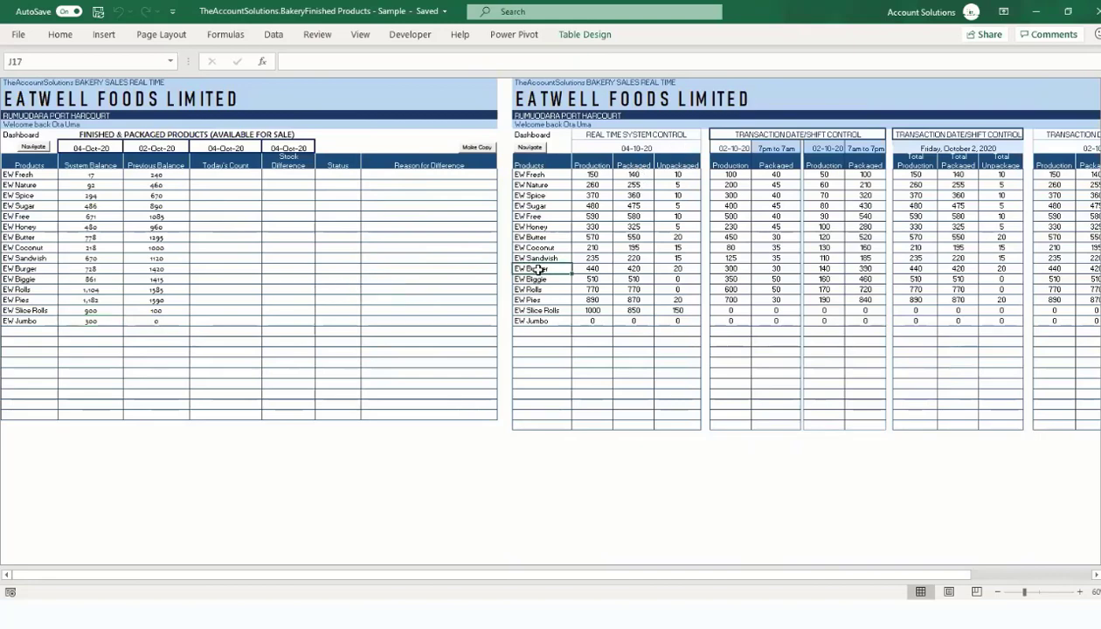
Open the Send Packaged Products to Branches form and set the transaction date to 4/10/20 and the shift to 7am to 7pm.
left_click(43, 146)
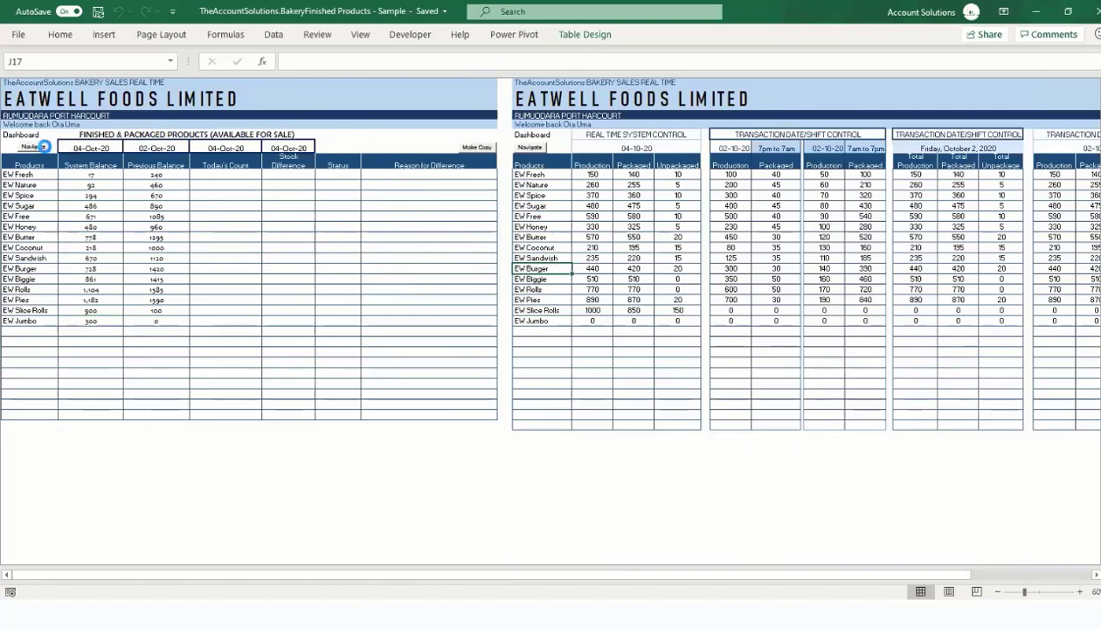
left_click(596, 242)
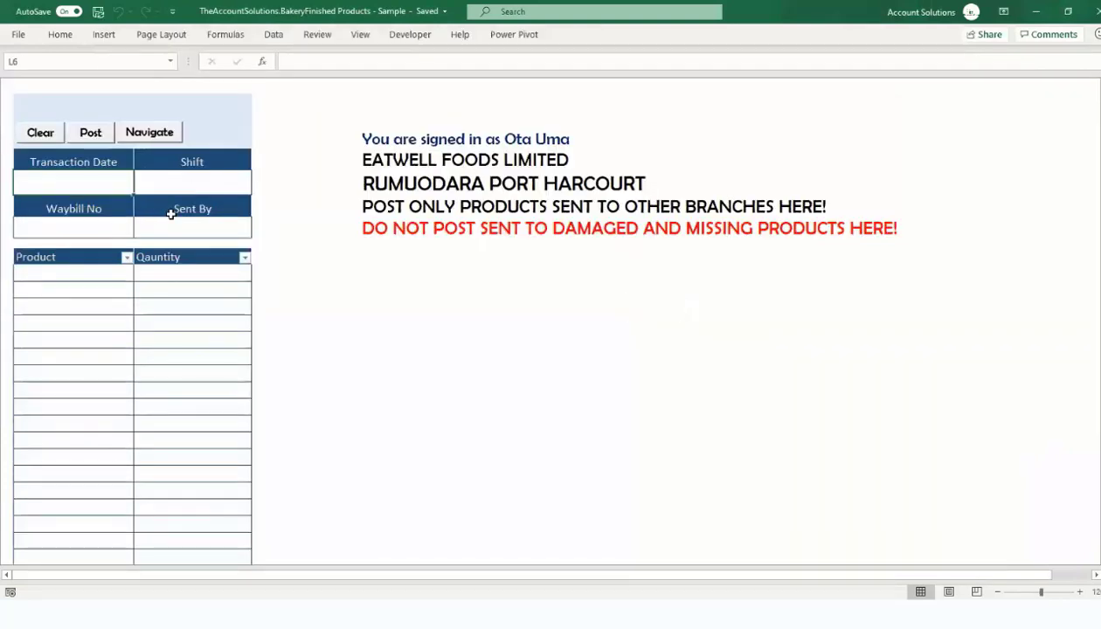
type("4/10/")
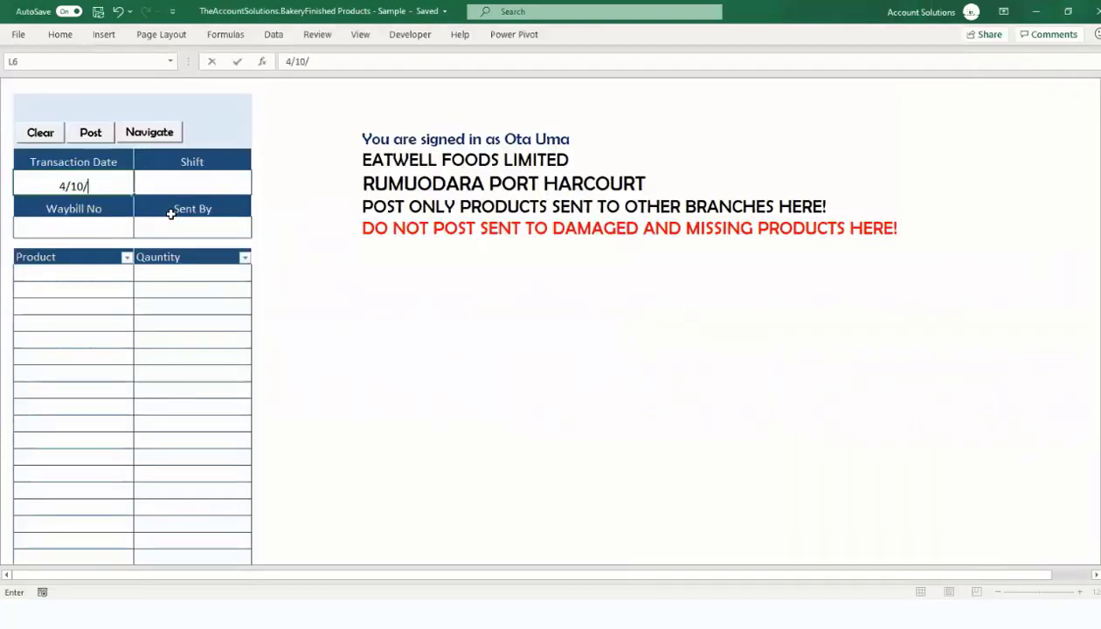
type("20")
left_click(150, 180)
left_click(256, 188)
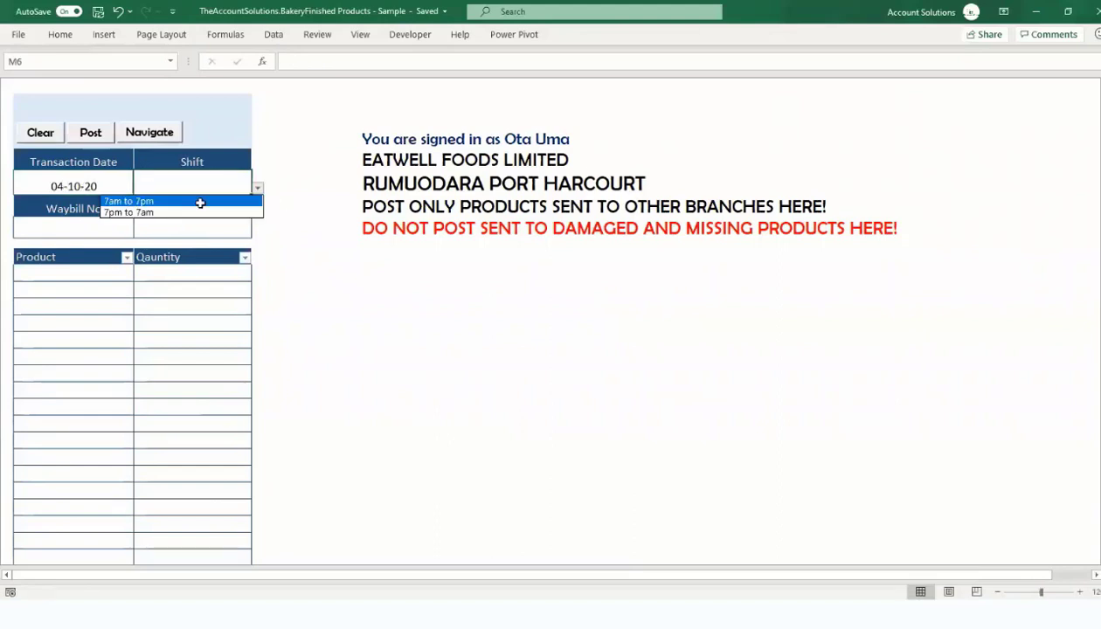
left_click(200, 203)
Enter the waybill number and choose STAFF USER as the sender.
left_click(108, 226)
type("44")
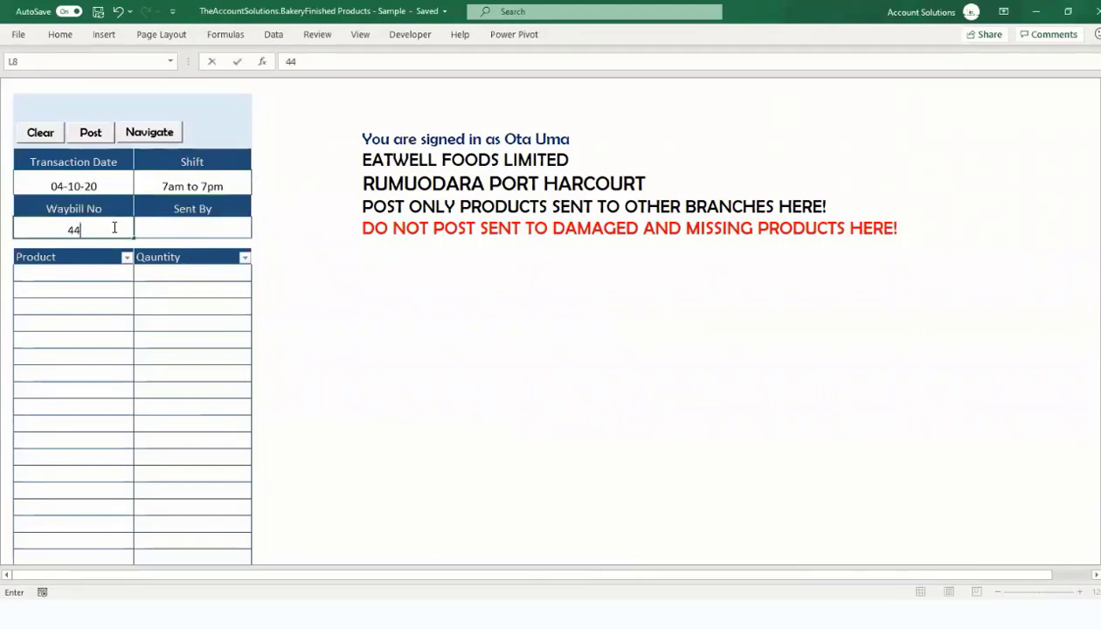
type("54")
left_click(220, 228)
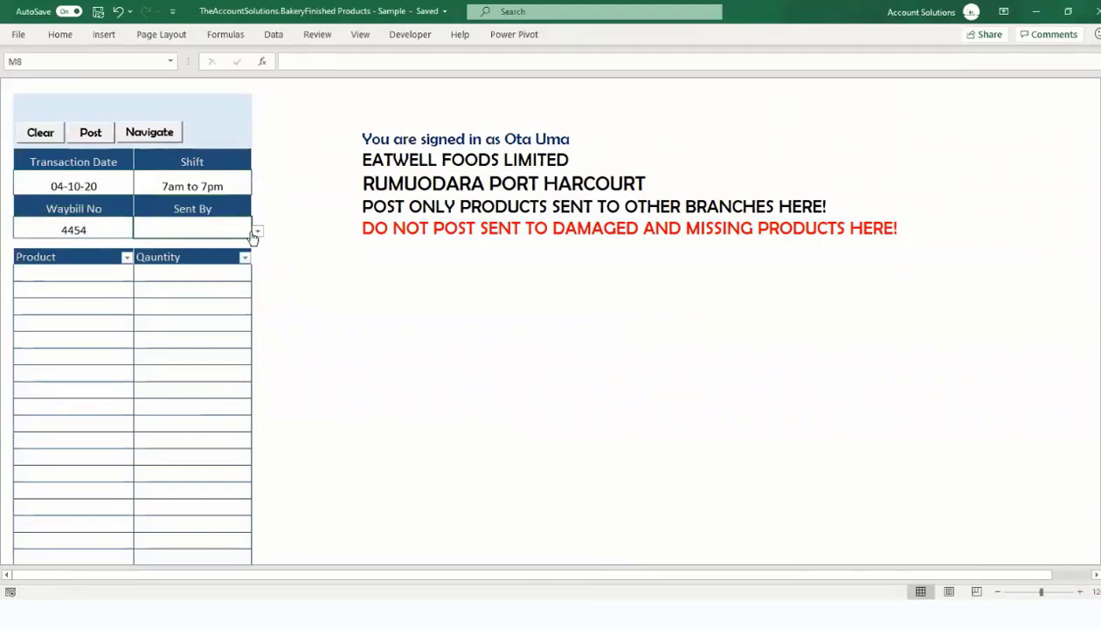
left_click(257, 231)
left_click(180, 288)
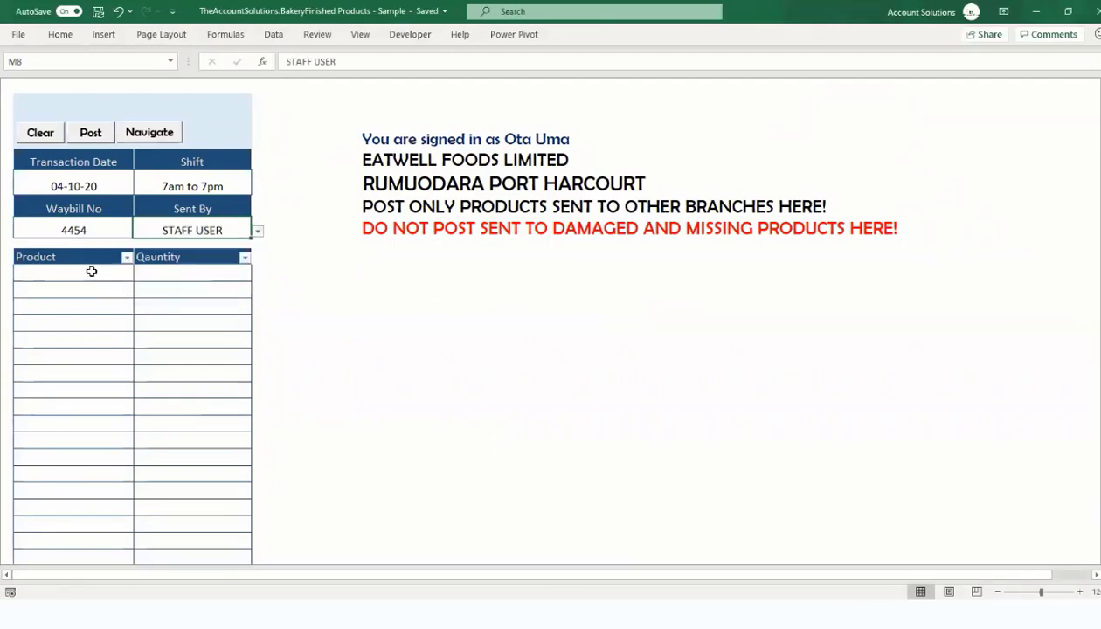
Add EW Slice Rolls with a quantity of 500 in the first entry row and post the branch transfer.
left_click(96, 273)
left_click(139, 275)
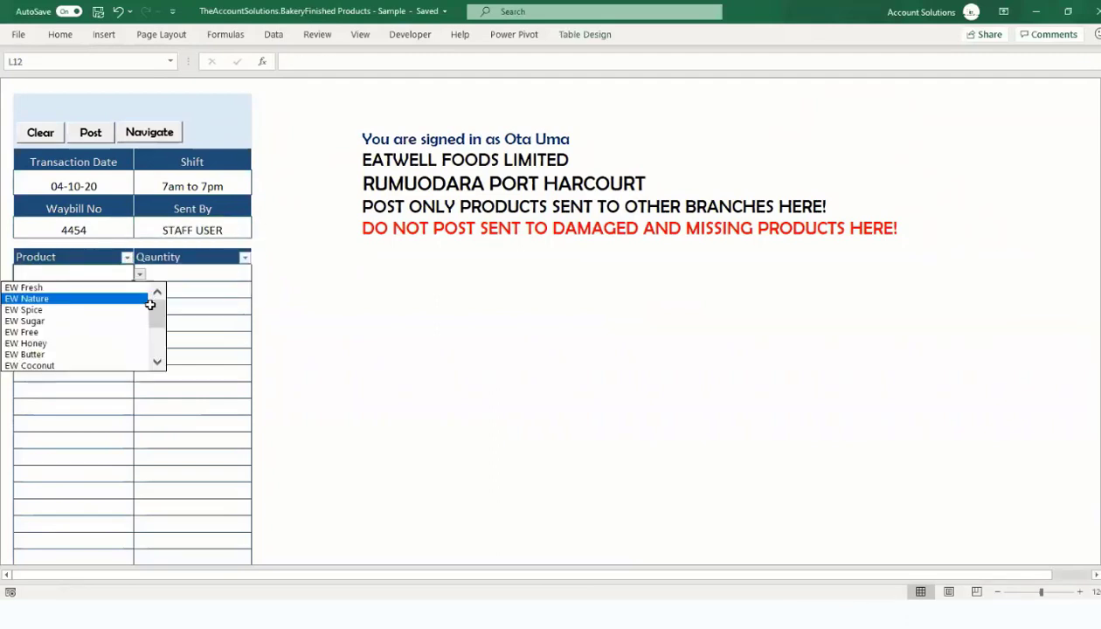
scroll(152, 349, "down", 3)
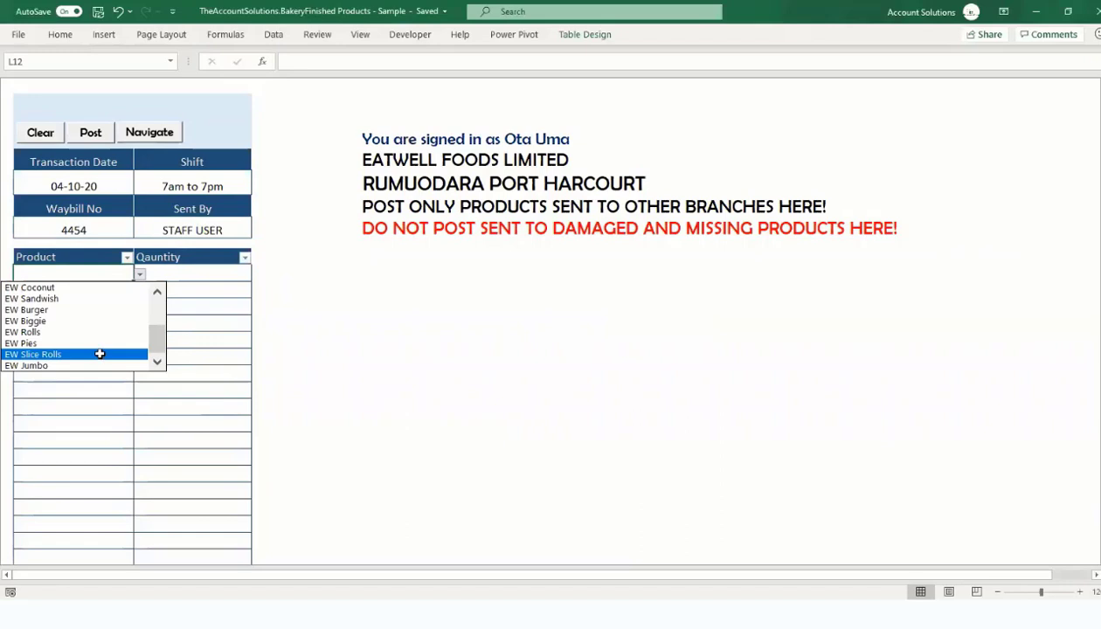
left_click(100, 354)
left_click(177, 274)
type("500")
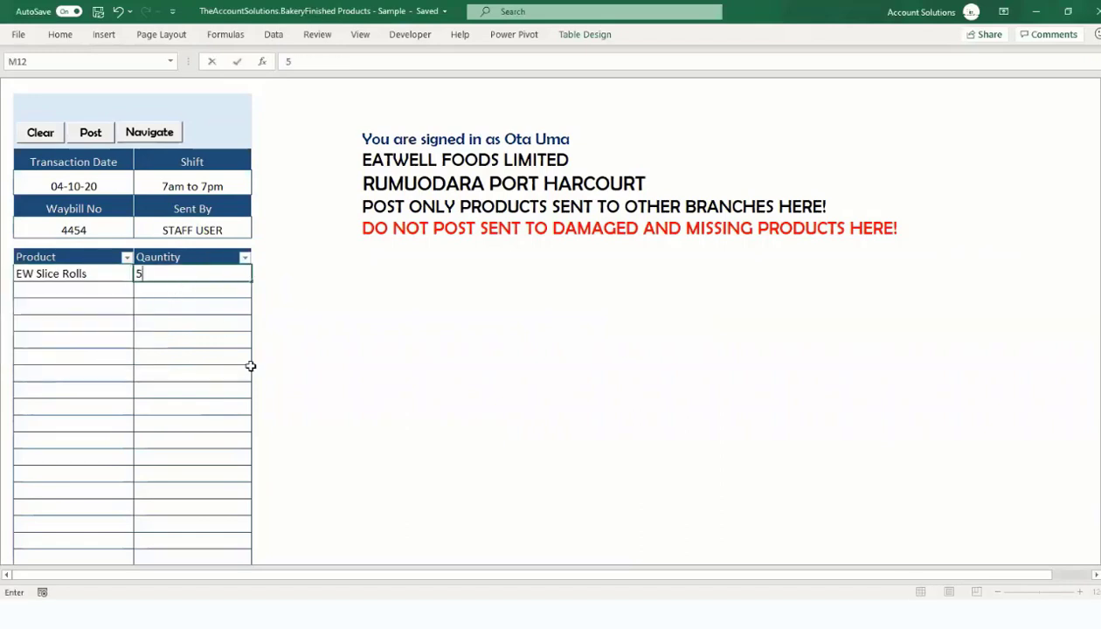
left_click(187, 357)
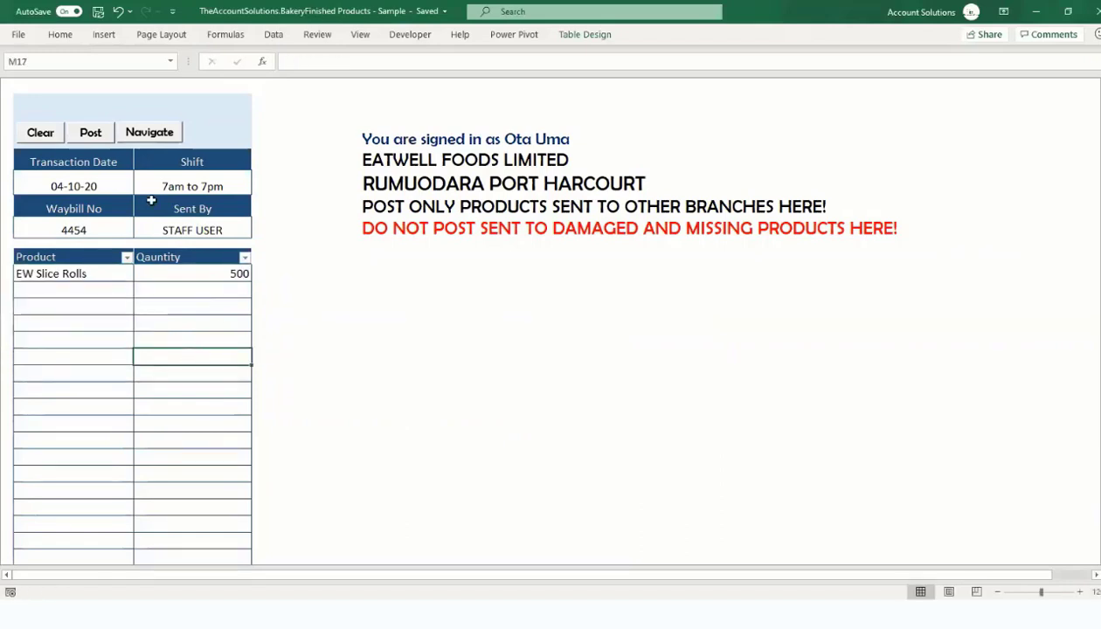
left_click(90, 132)
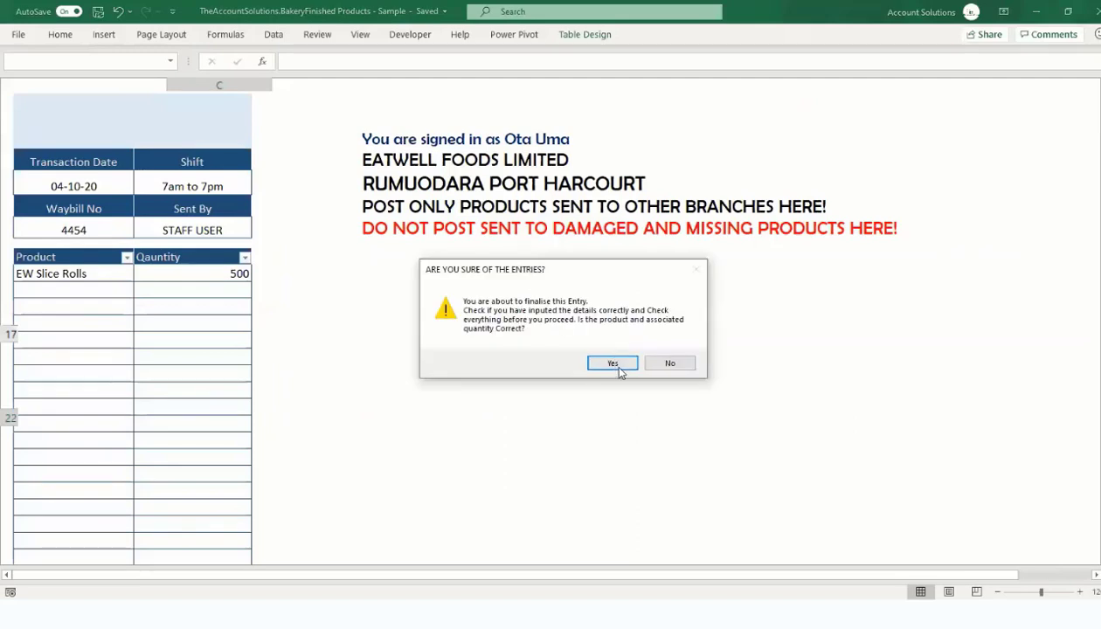
left_click(614, 363)
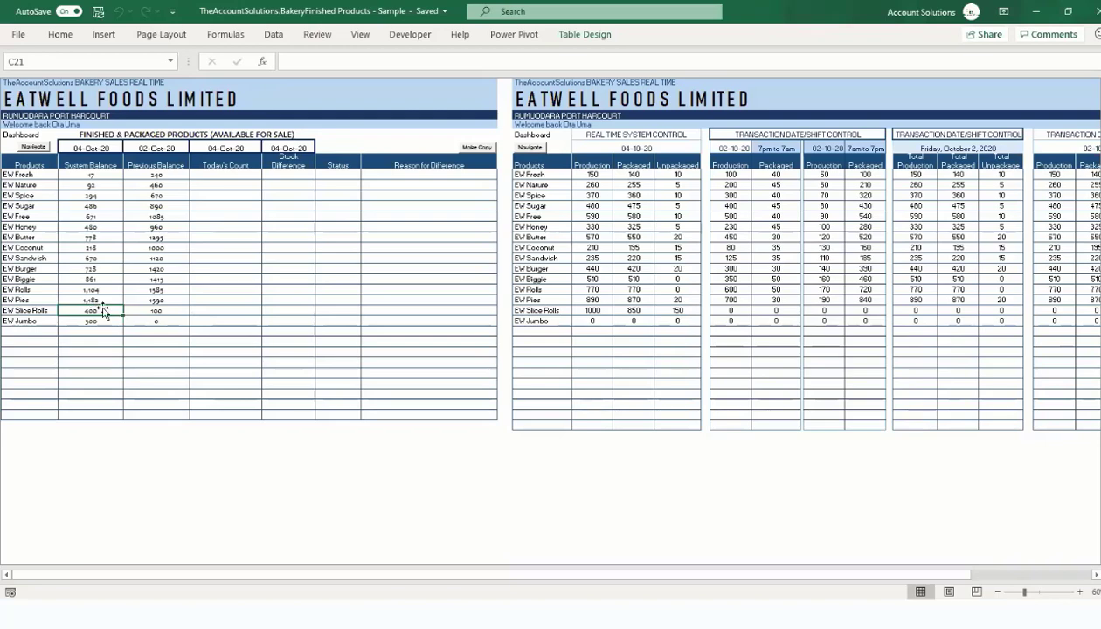
Open the Sales to Level 1 Customers form and choose EW Slice Rolls as the first row's product.
left_click(26, 147)
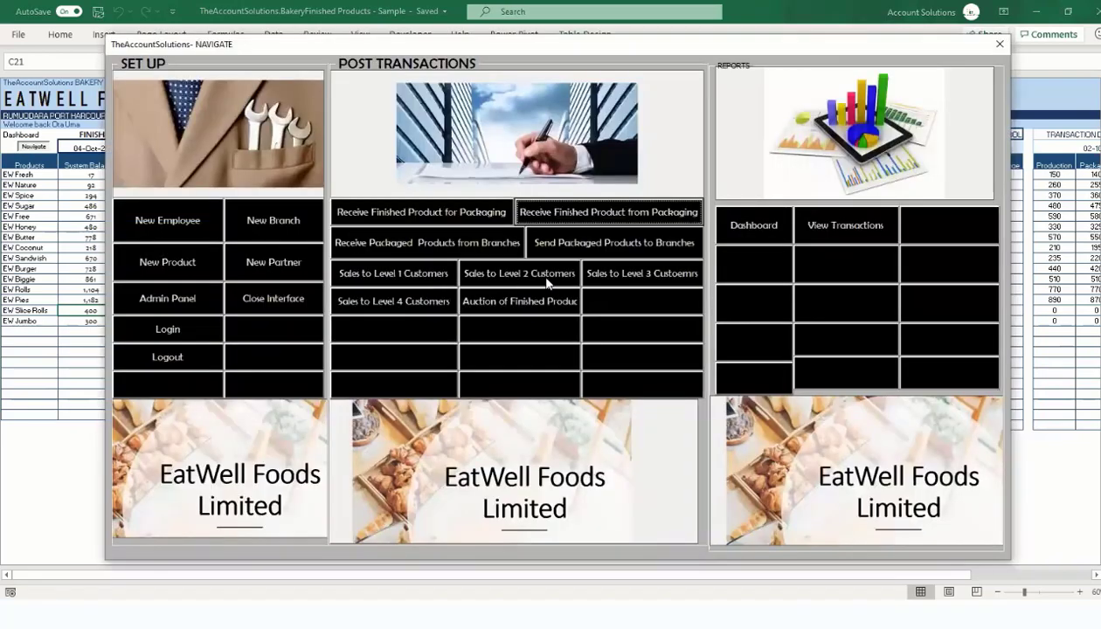
left_click(427, 278)
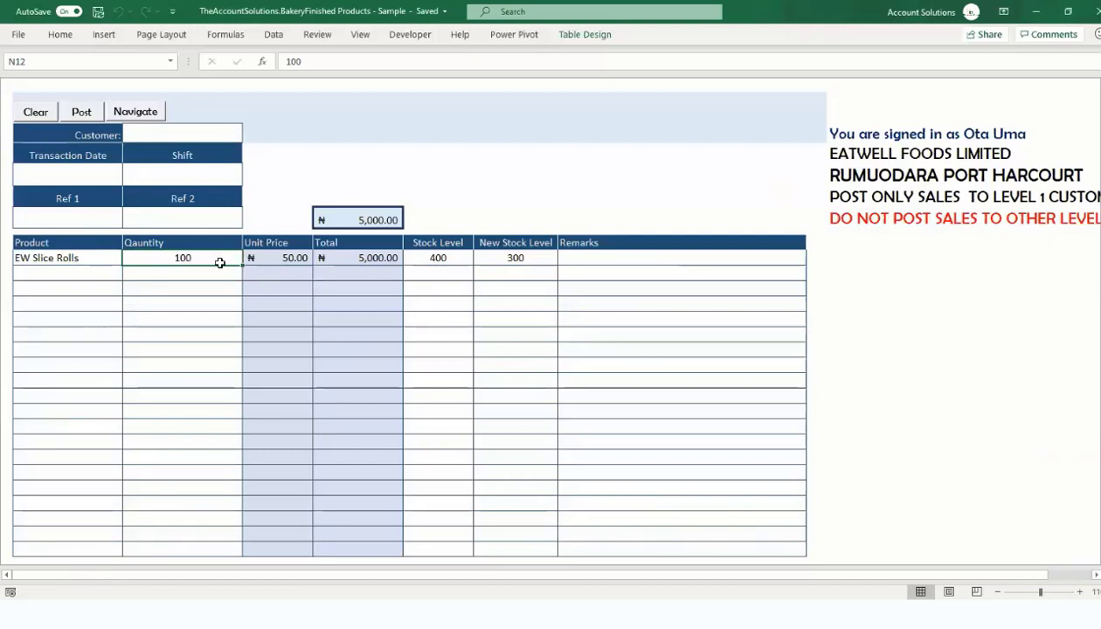
key("Left")
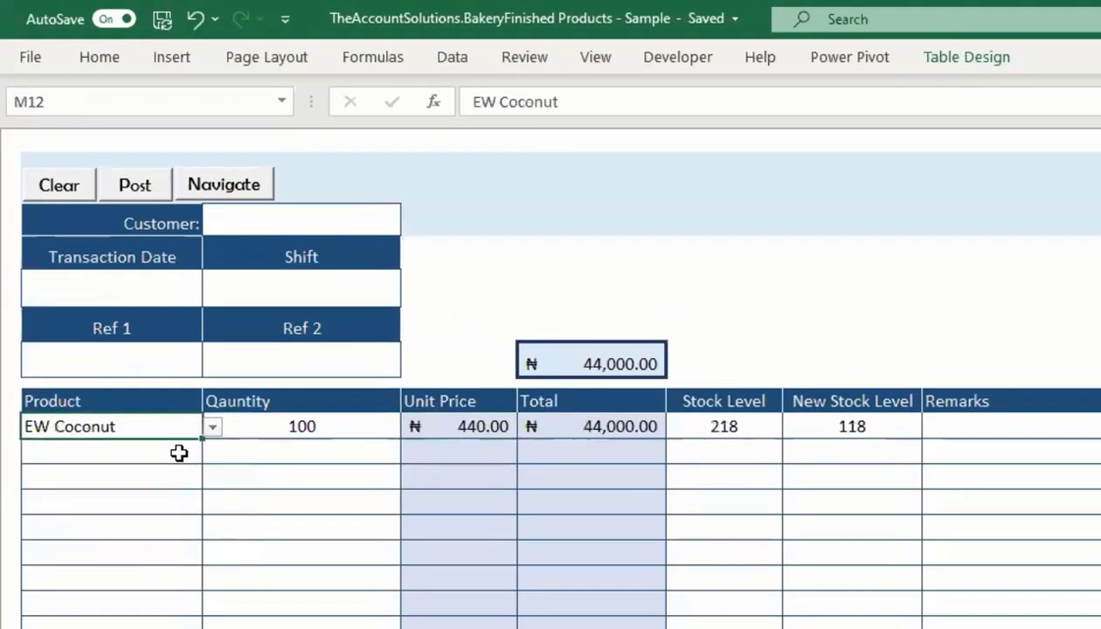
left_click(157, 403)
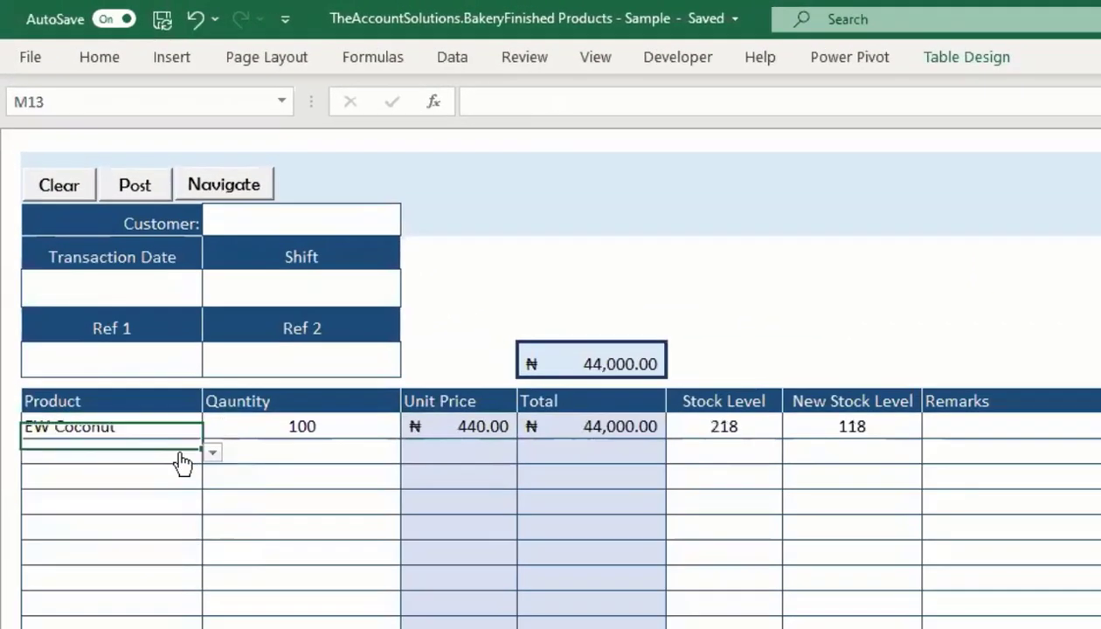
left_click(174, 382)
left_click(215, 430)
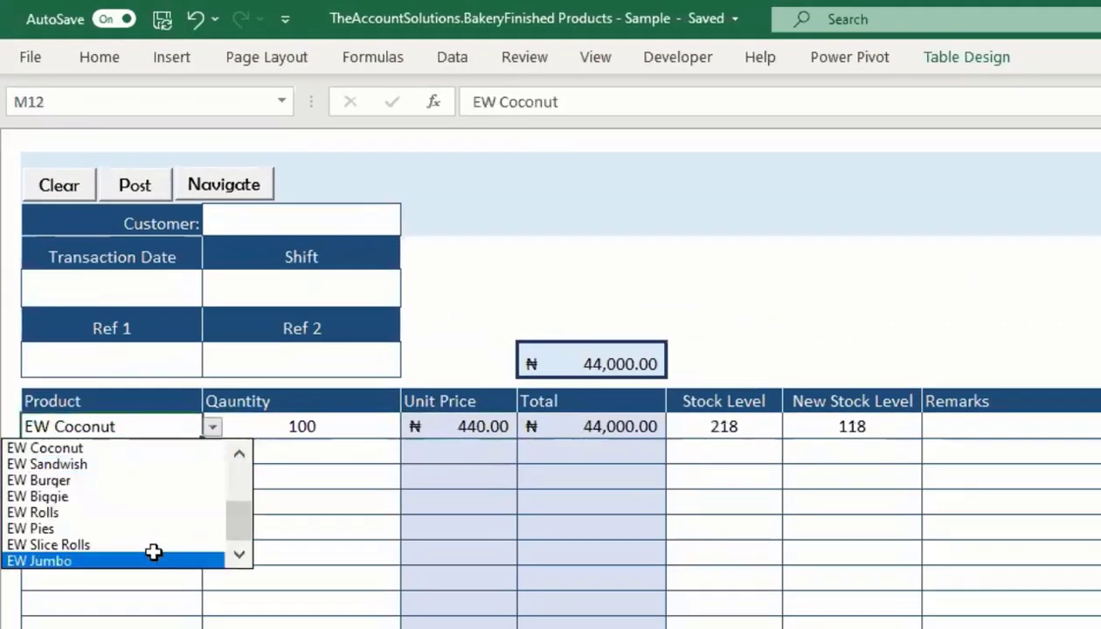
left_click(151, 542)
Add EW Jumbo with a quantity of 100 in the second sales row and check the sale's grand total.
left_click(164, 463)
left_click(212, 452)
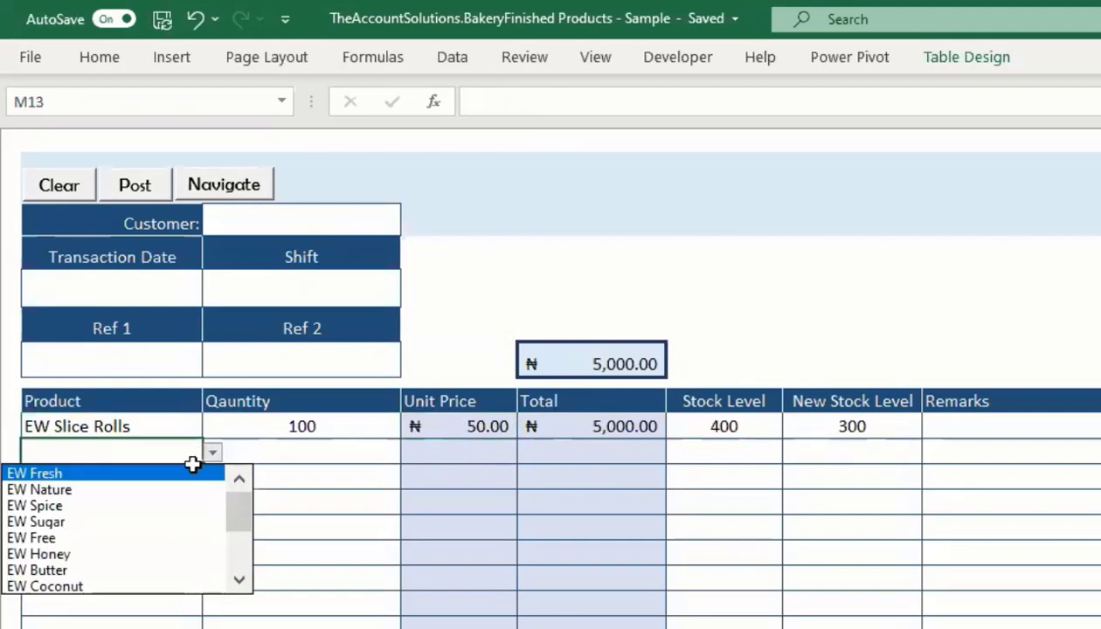
left_click_drag(238, 521, 239, 556)
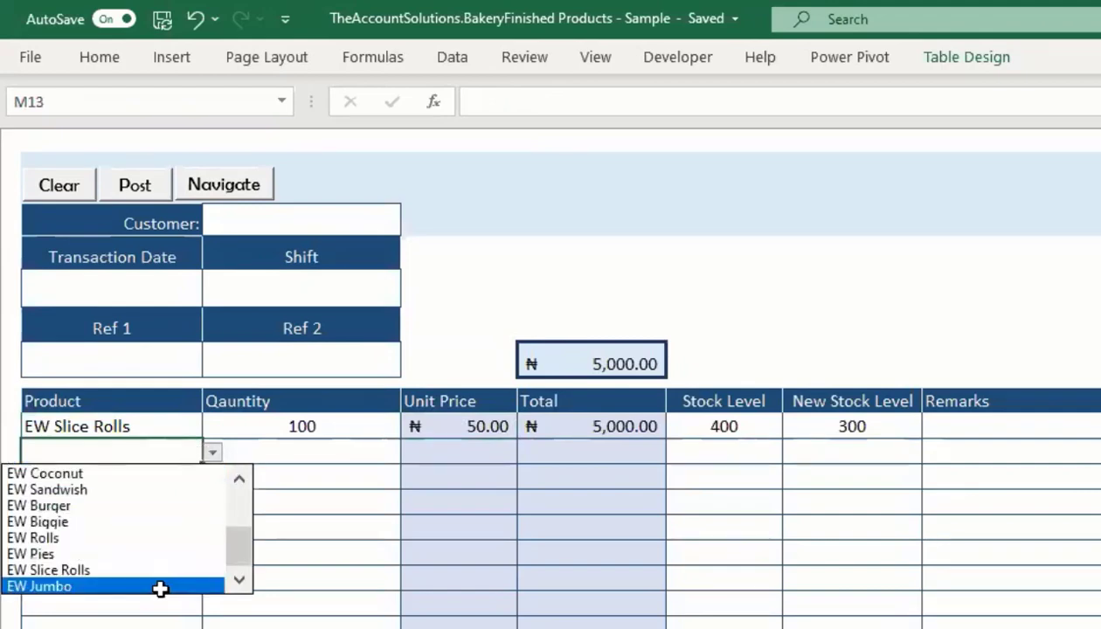
left_click(161, 586)
left_click(341, 519)
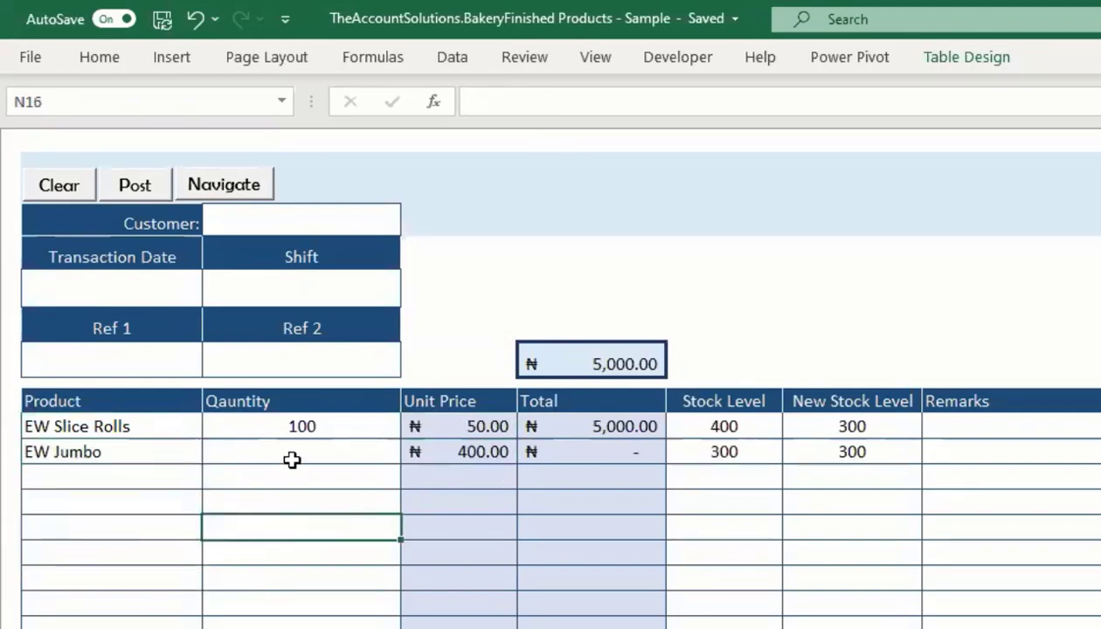
left_click(292, 460)
type("100")
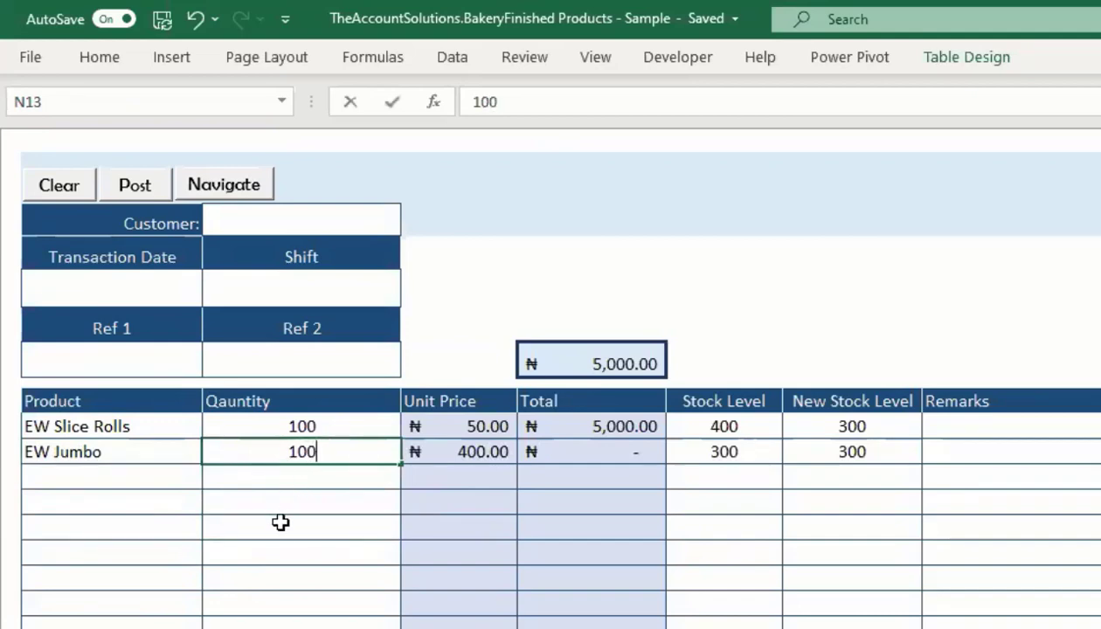
left_click(282, 524)
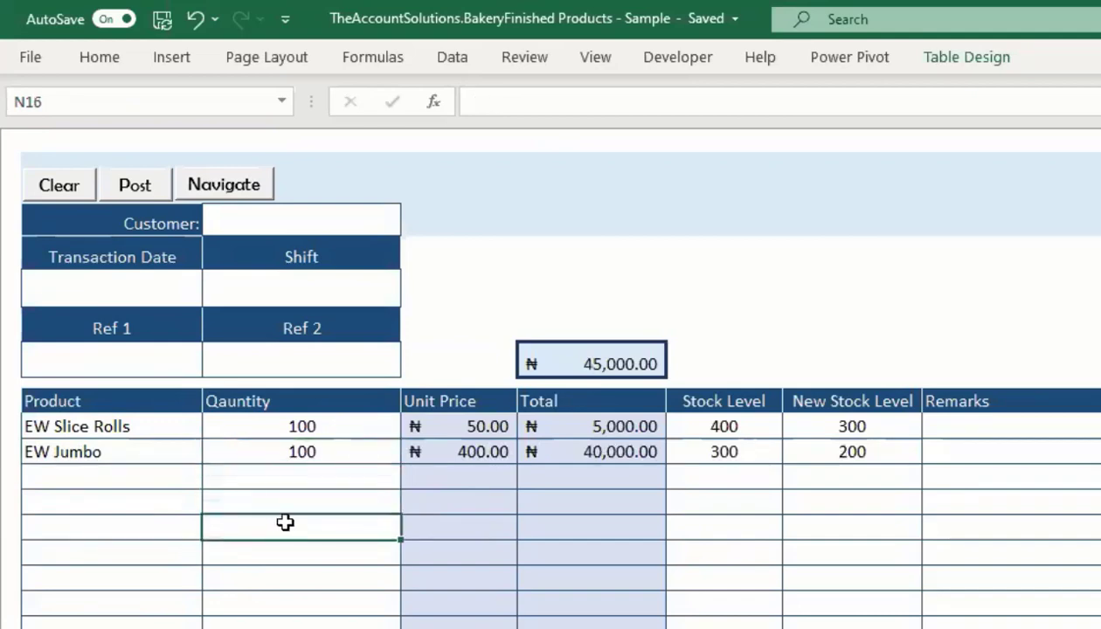
left_click(603, 359)
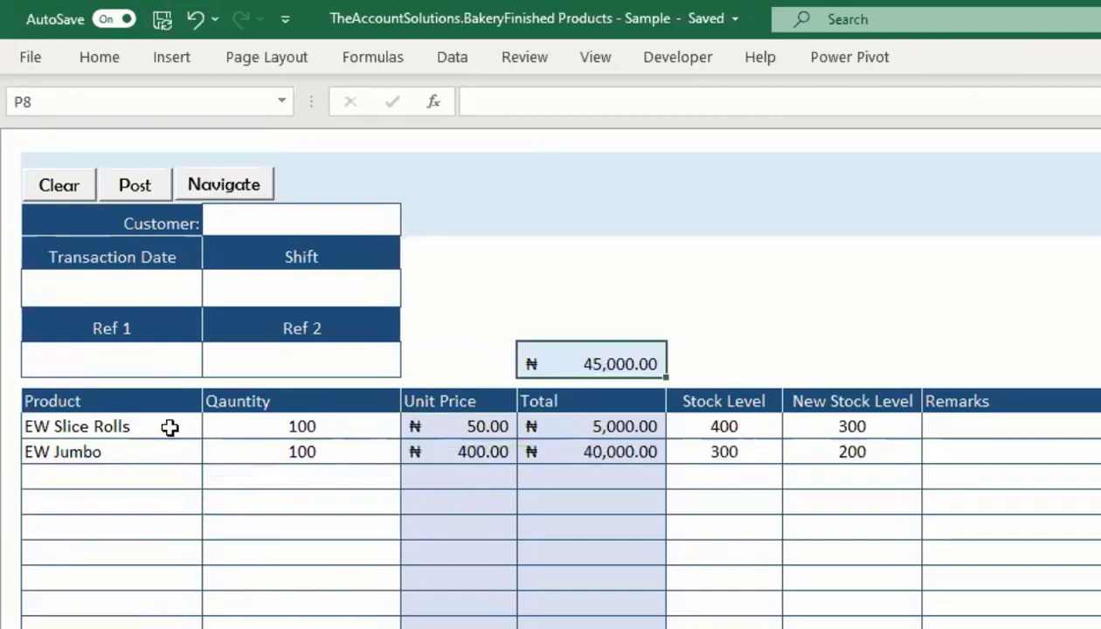
Set the Level 1 sale's transaction date to 4/10/20 and its shift to 7am to 7pm.
left_click(150, 287)
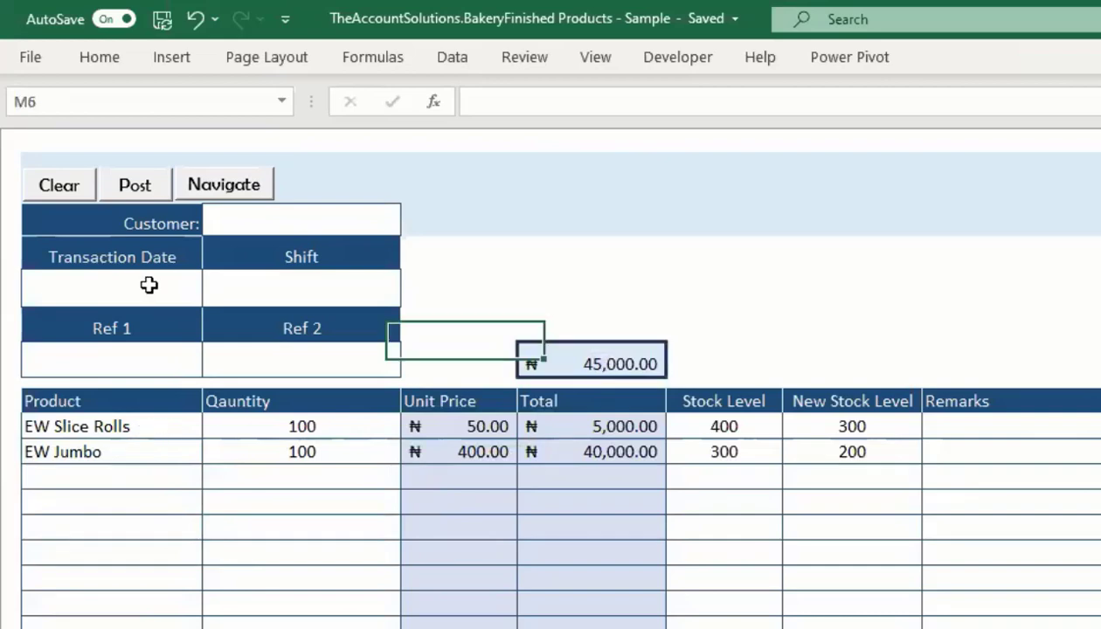
type("4/10/20")
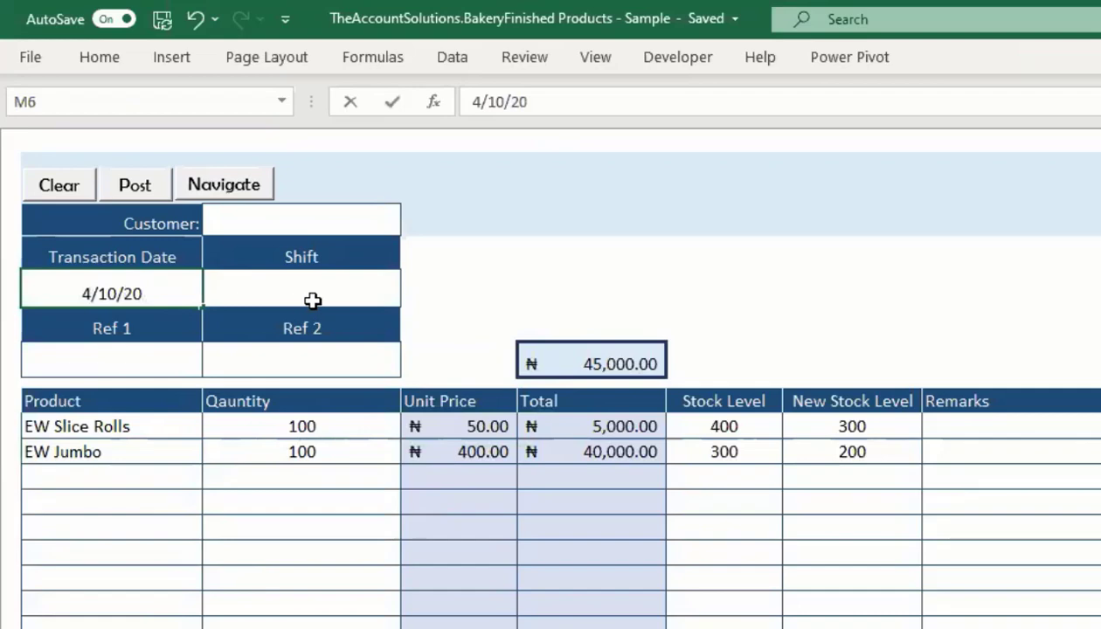
left_click(381, 302)
left_click(409, 297)
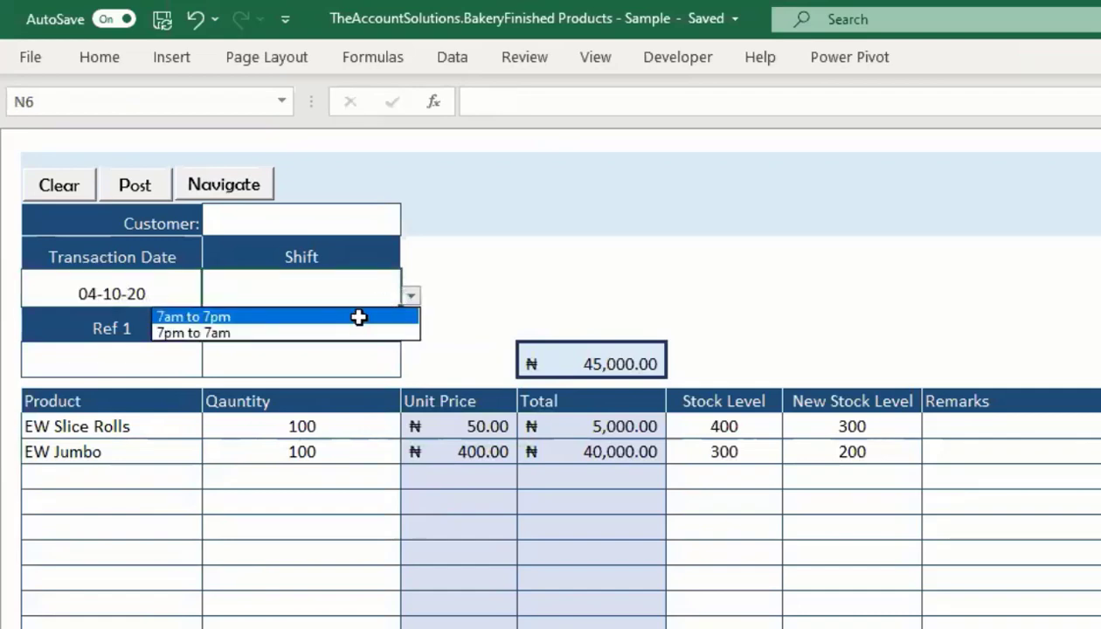
left_click(360, 315)
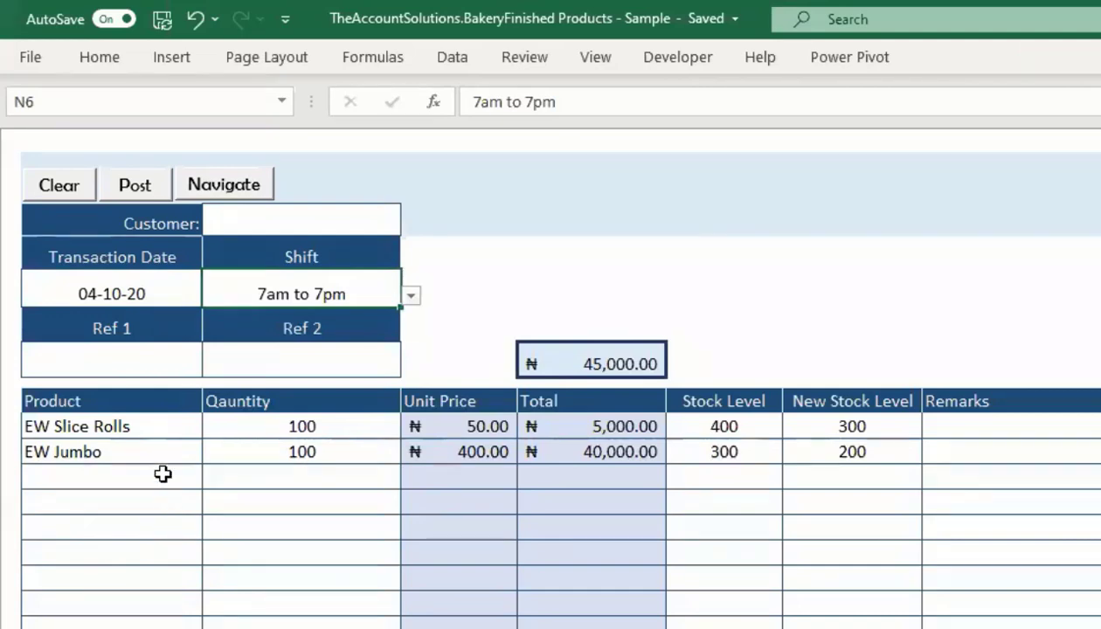
Copy the EW Slice Rolls and EW Jumbo product entries into the Sales to Level 2 Customers form and check their unit prices.
left_click_drag(113, 430, 129, 447)
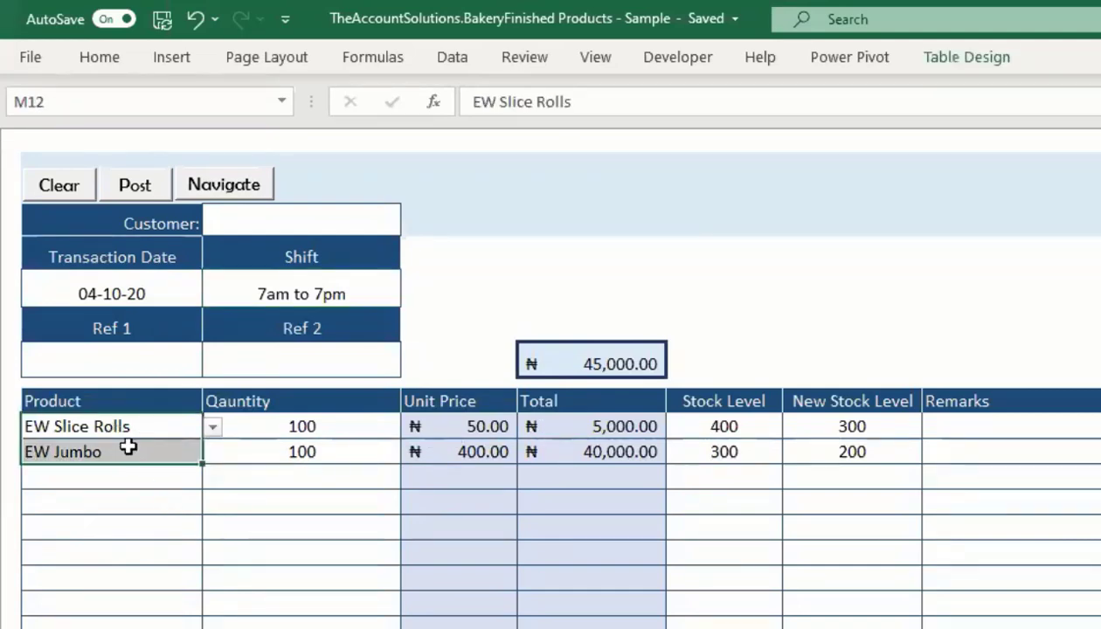
key("ctrl+c")
left_click(222, 185)
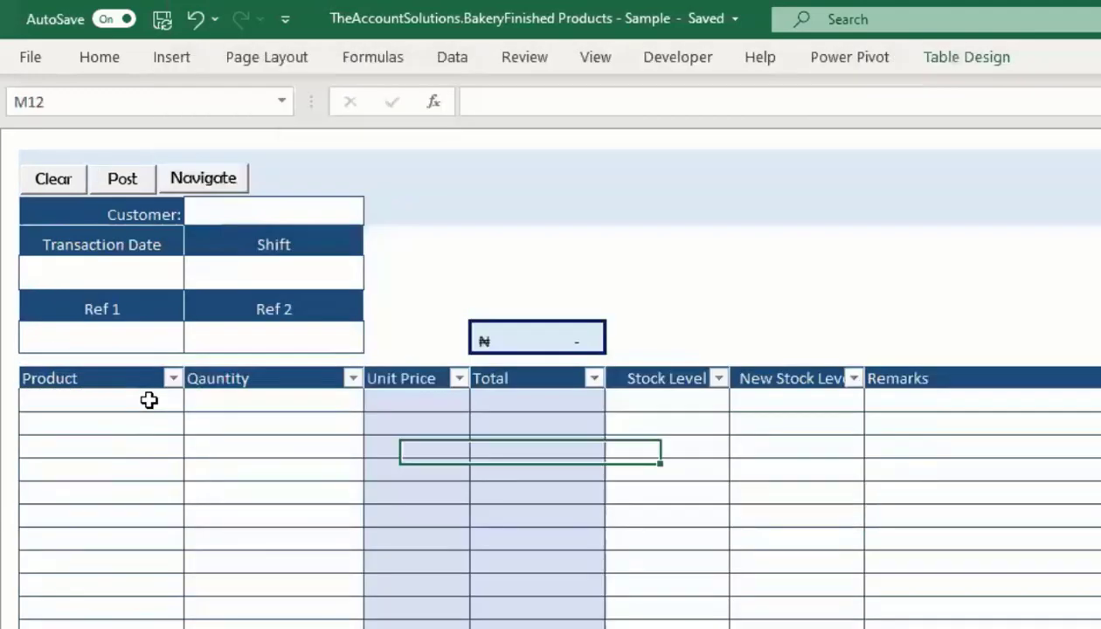
left_click(149, 400)
key("ctrl+v")
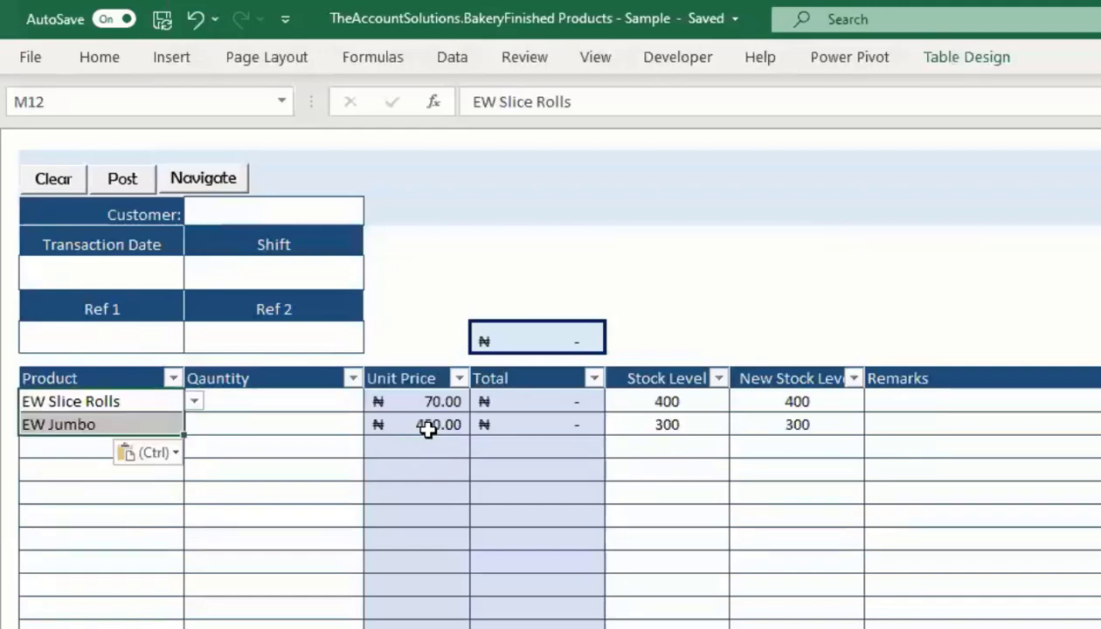
left_click(428, 427)
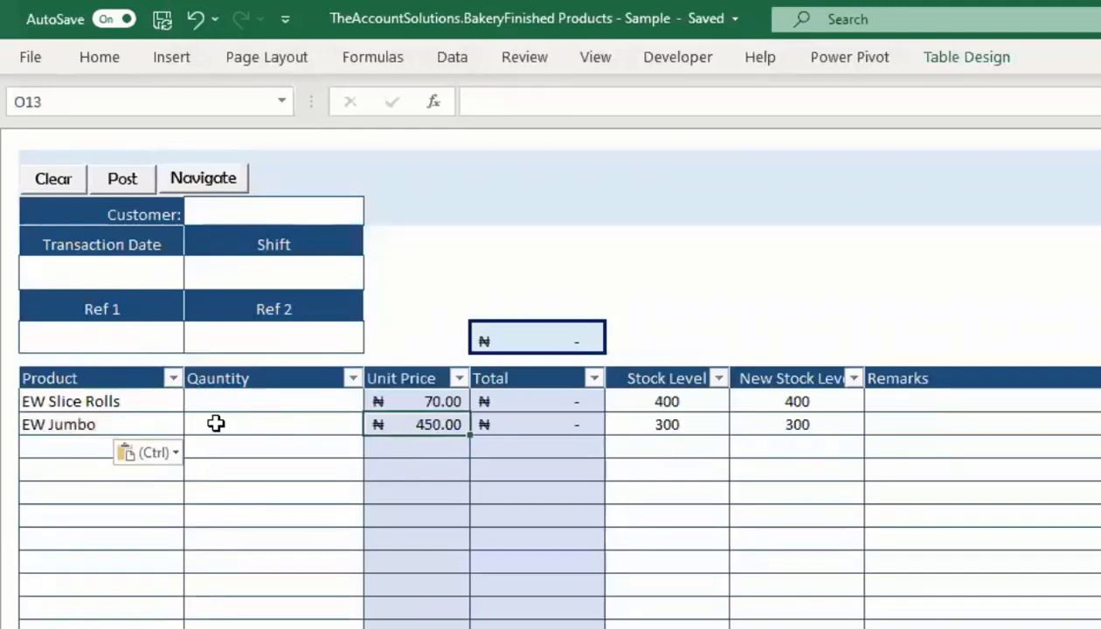
Open the Sales to Level 3 Customers form and paste the two copied products starting in the first product row.
left_click(211, 179)
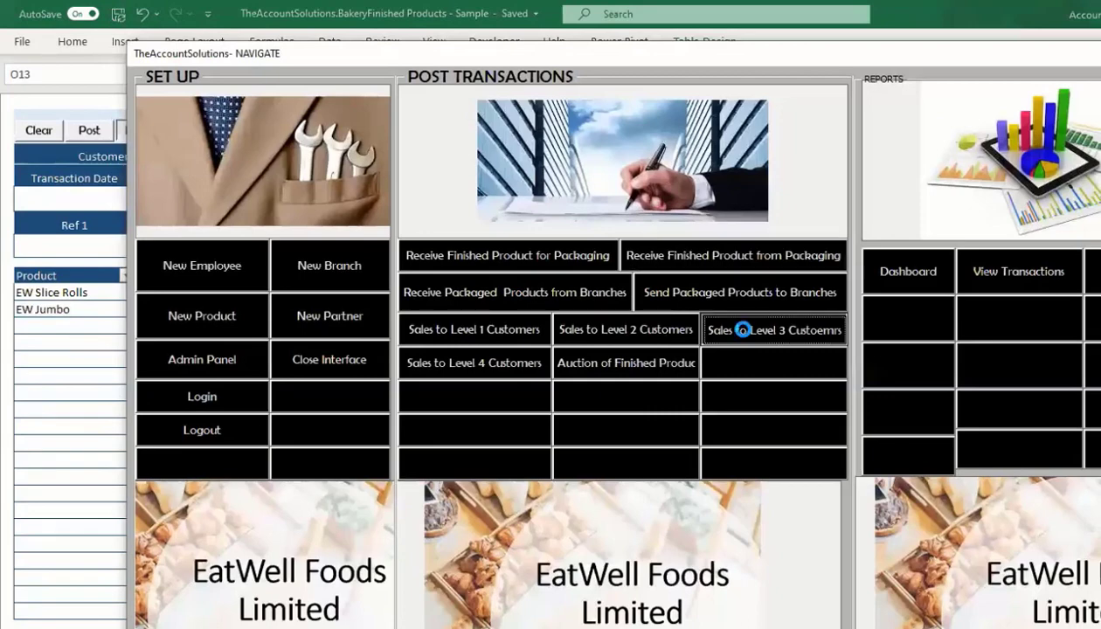
left_click(741, 329)
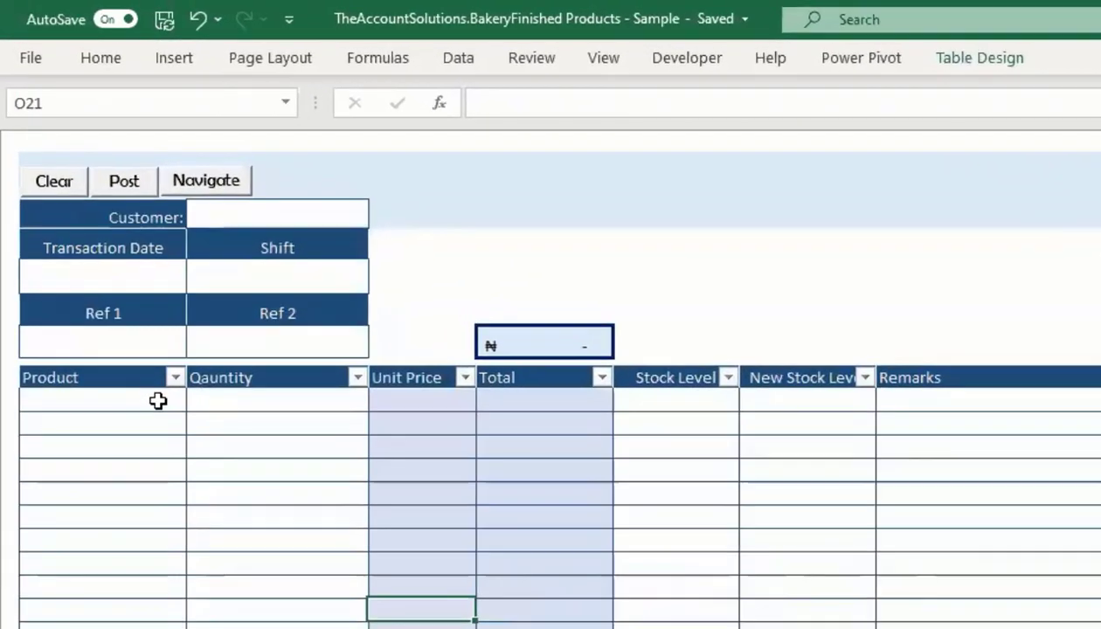
left_click(157, 400)
key("ctrl+v")
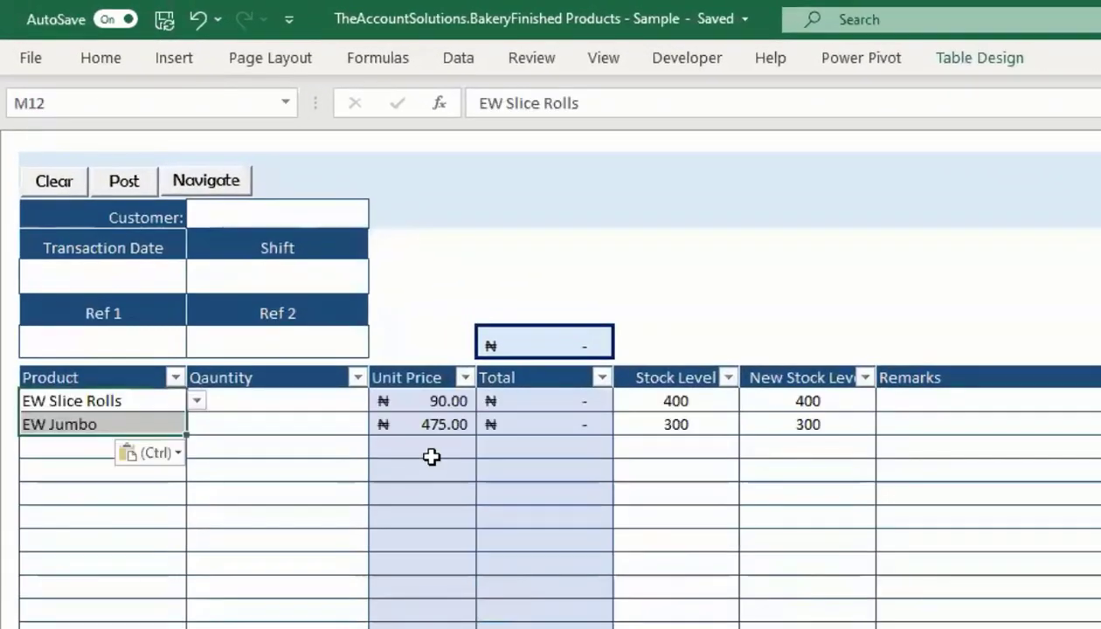
Open the Sales to Level 4 Customers form and paste the two copied products starting in the first product row.
left_click(208, 181)
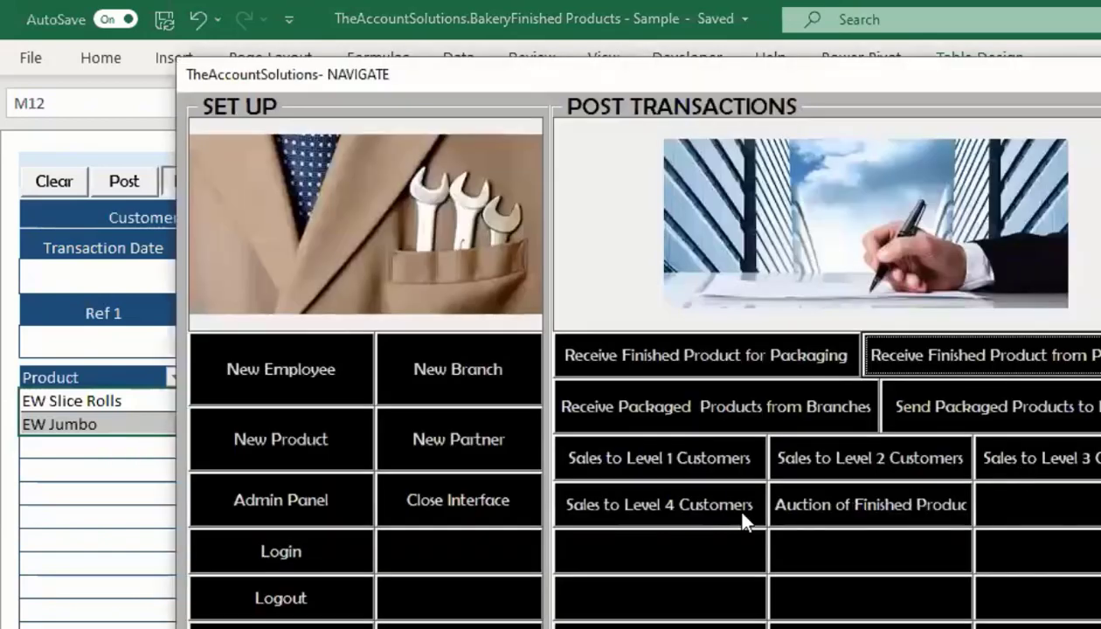
left_click(684, 517)
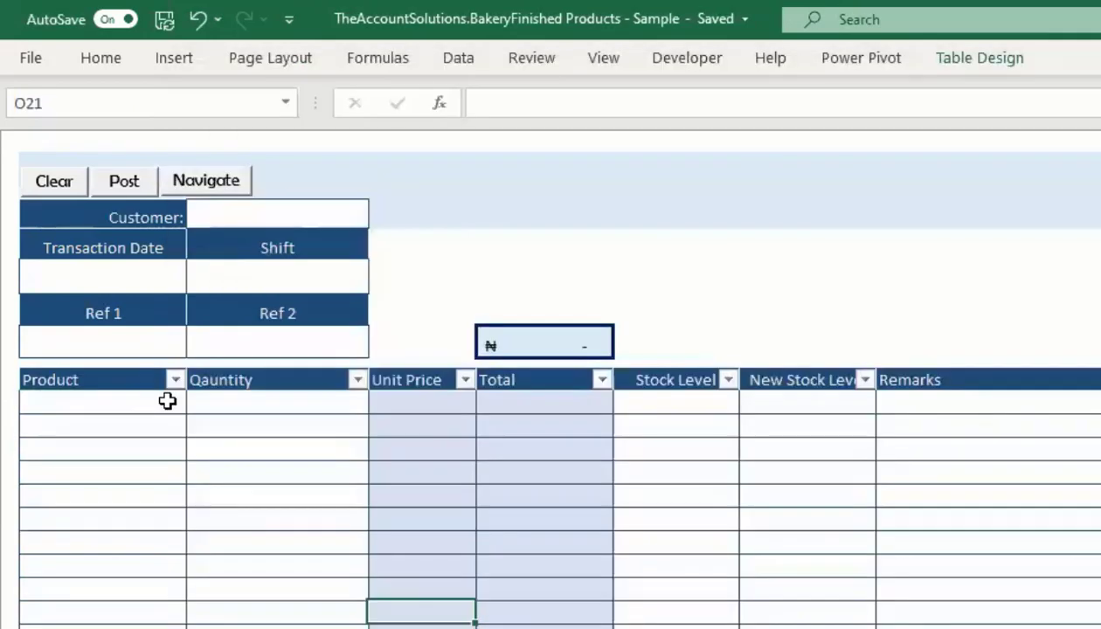
left_click(167, 401)
key("ctrl+v")
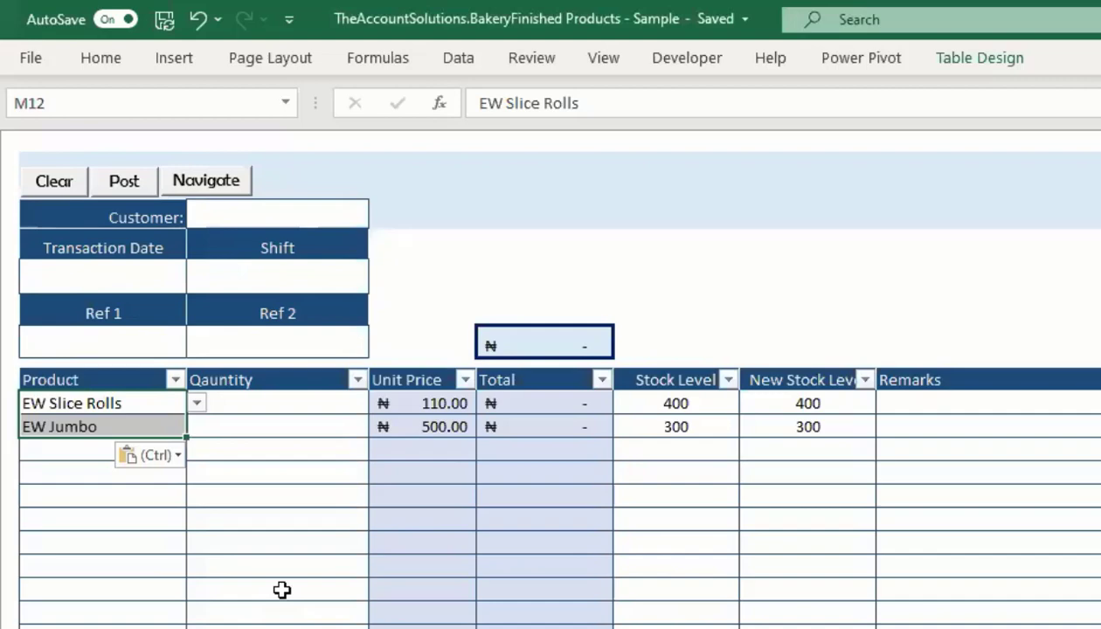
Return to the Sales to Level 1 Customers form and choose BigWell Eatery as the customer.
left_click(210, 184)
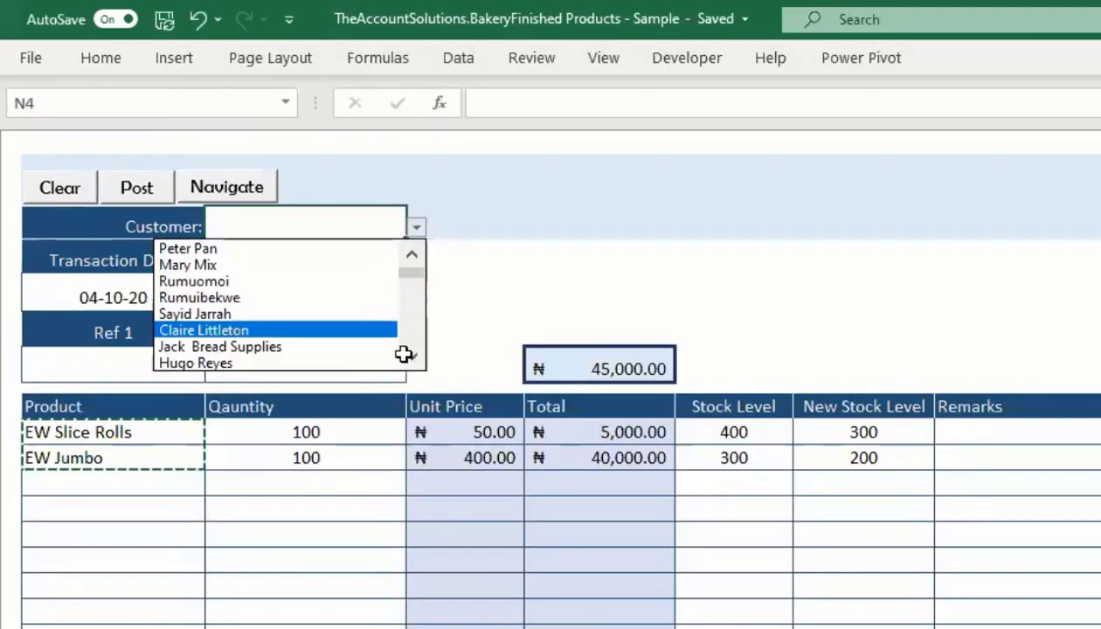
left_click(405, 339)
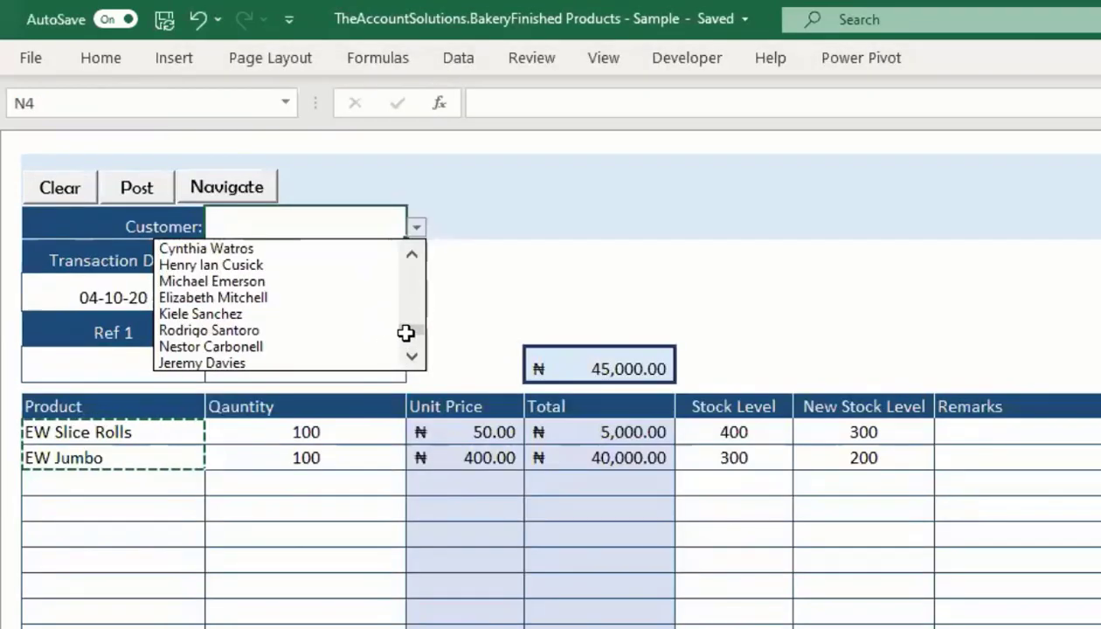
scroll(347, 363, "down", 2)
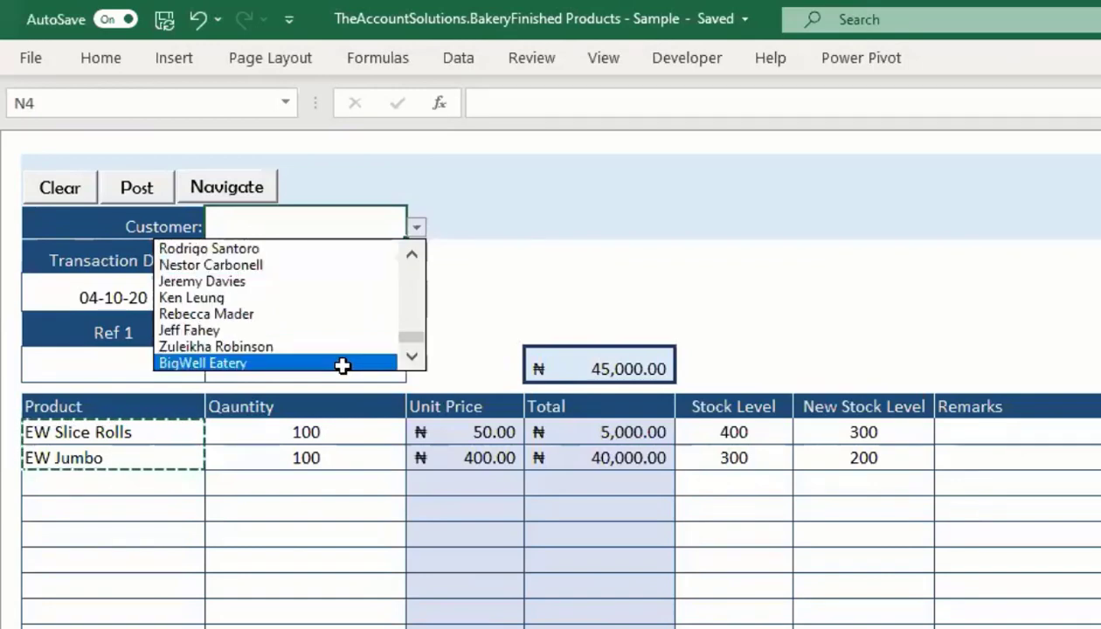
left_click(342, 365)
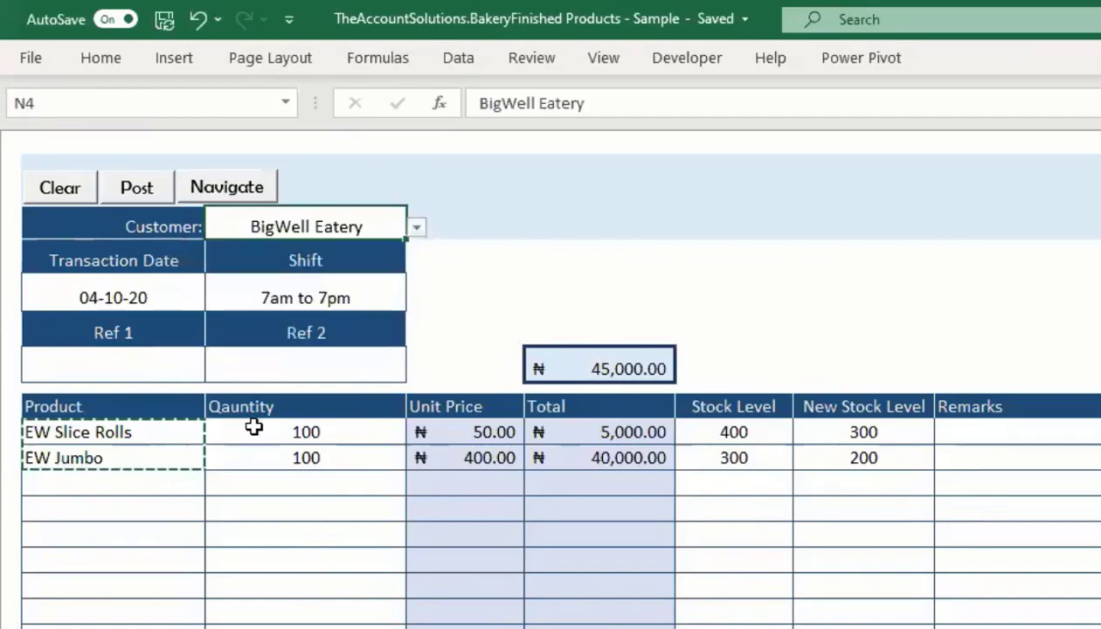
Enter 2999 as Ref 1 and 1888 as Ref 2 for the BigWell Eatery sale.
left_click(176, 361)
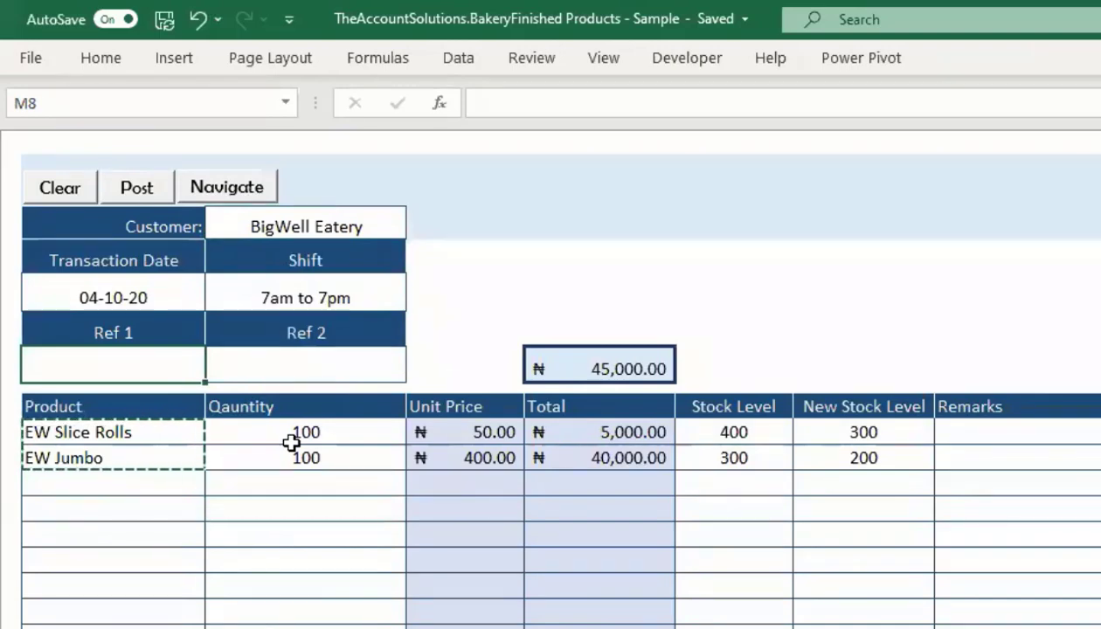
type("2999")
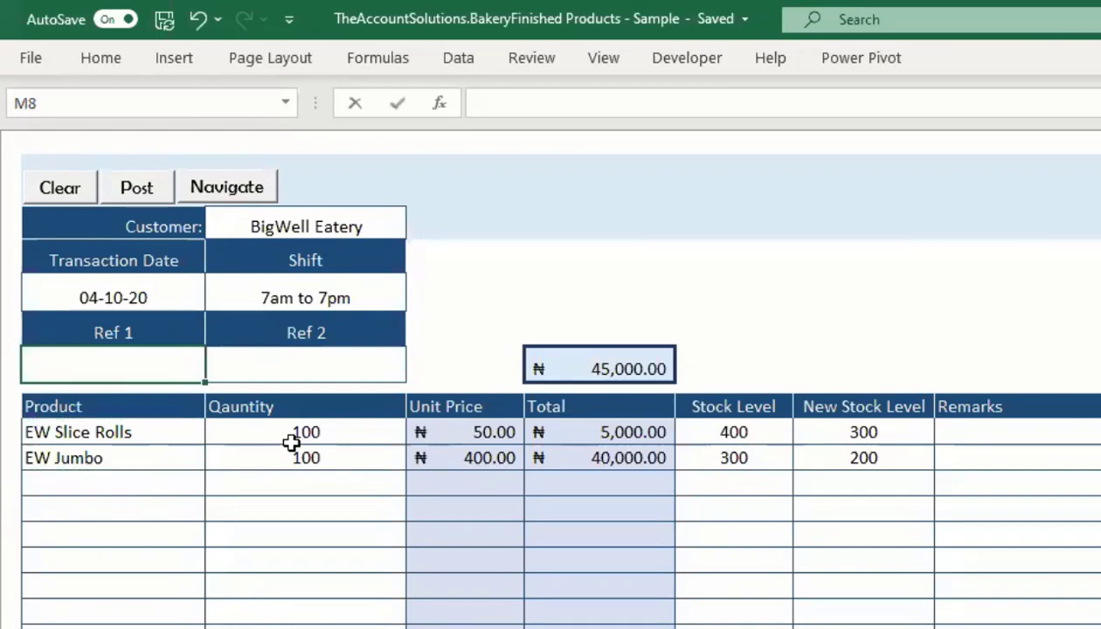
left_click(356, 362)
type("1888")
left_click(365, 578)
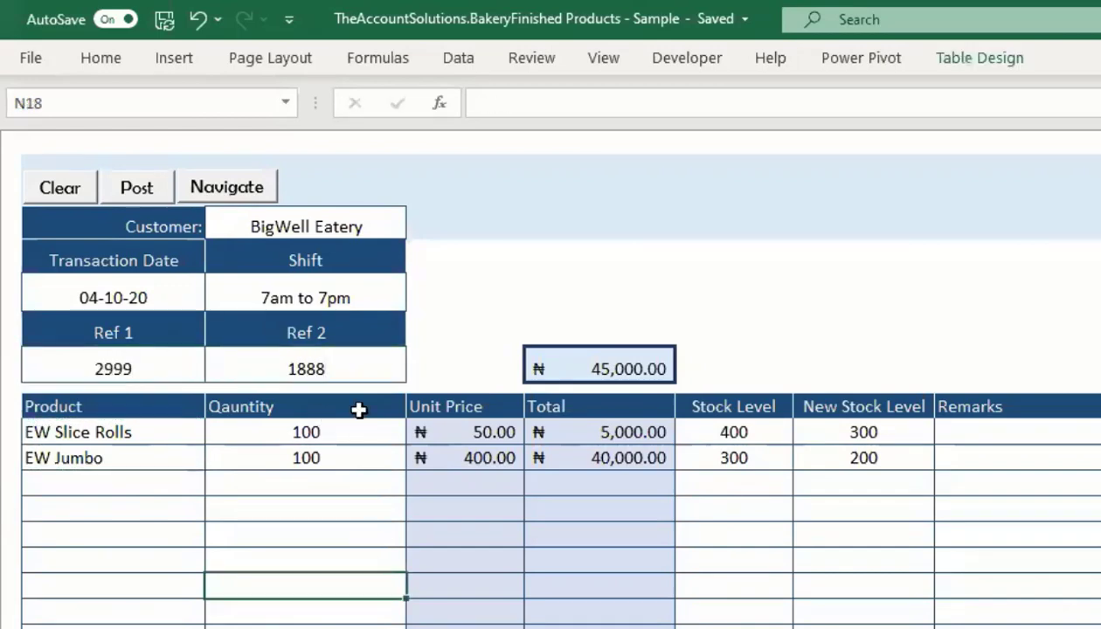
Replace the sale's Ref 2 value with 1778.
left_click(338, 358)
type("0")
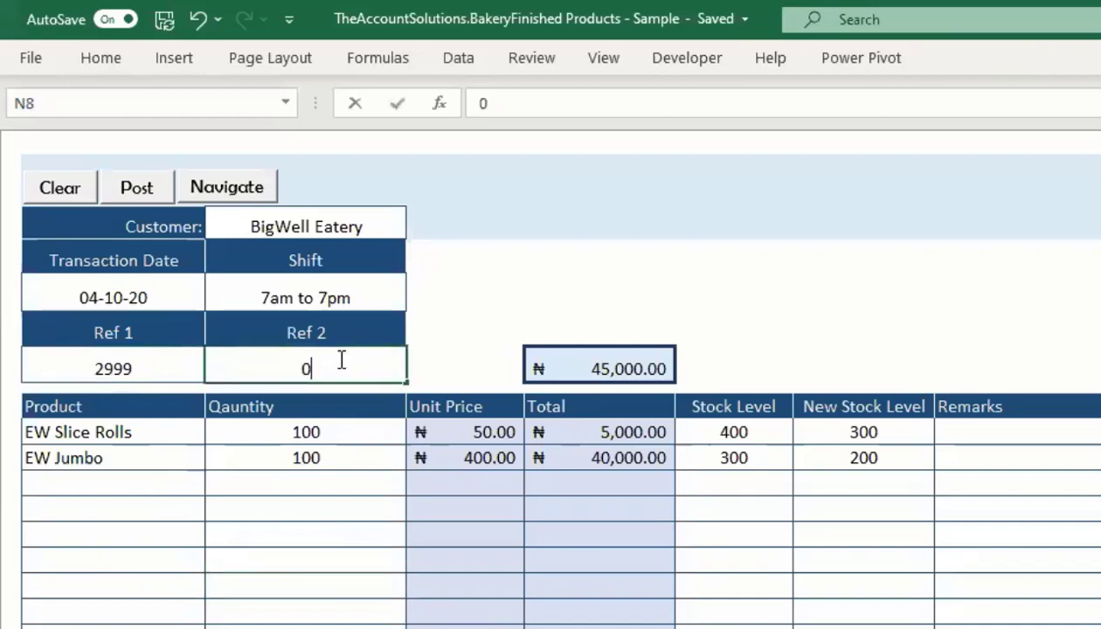
left_click(356, 509)
left_click(347, 361)
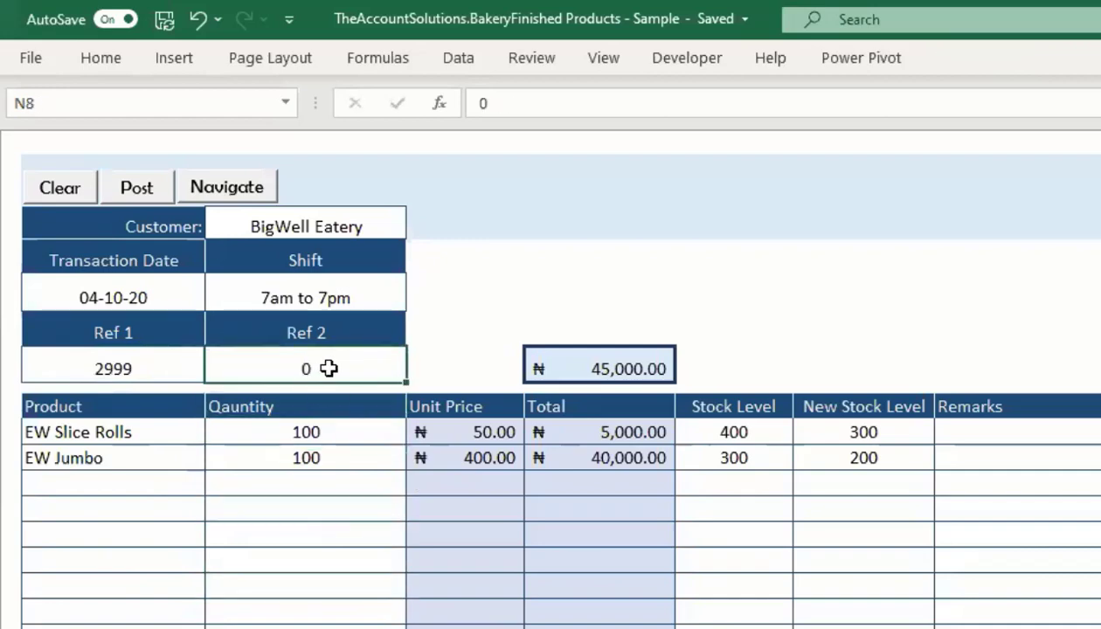
double_click(331, 369)
key("BackSpace")
type("1778")
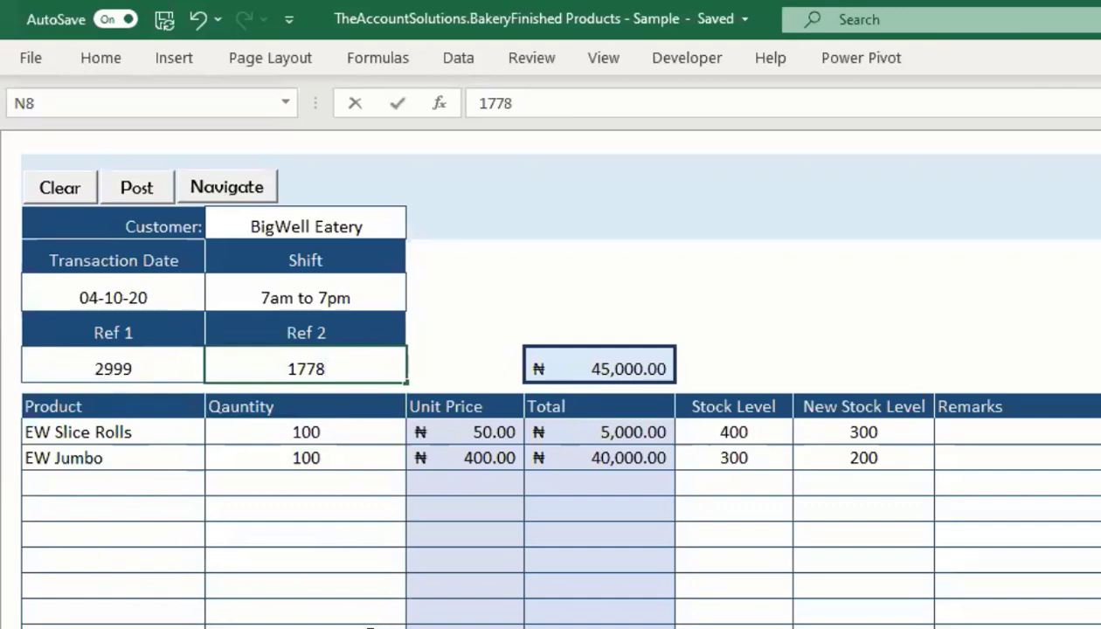
left_click(305, 622)
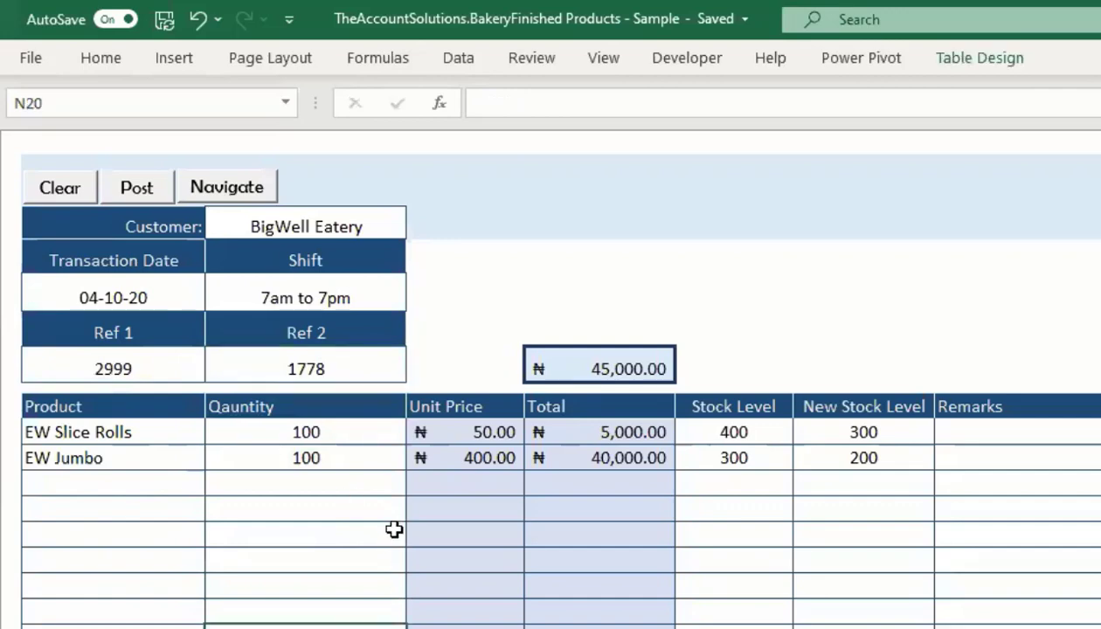
Decline the posting confirmation, clear the customer, and try to post the Level 1 sale without a buyer.
left_click(148, 187)
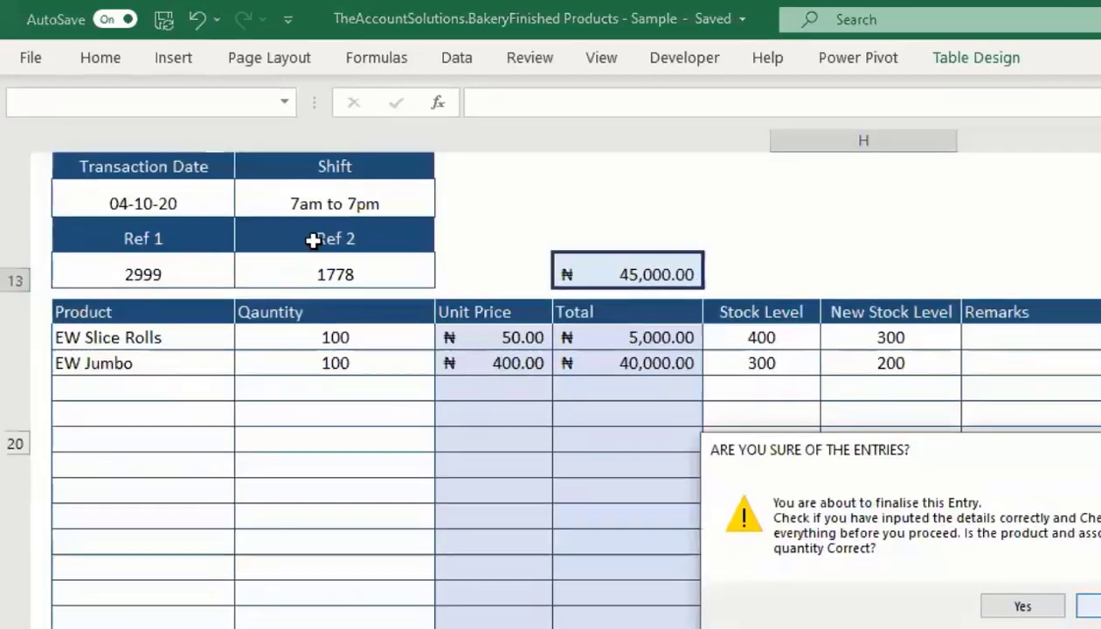
key("Return")
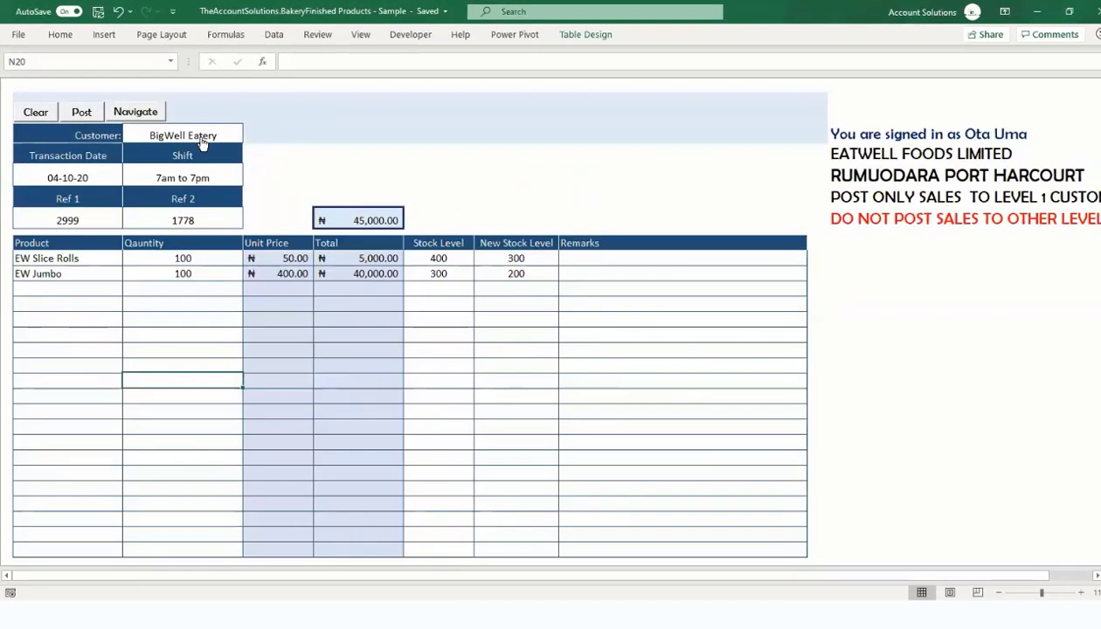
left_click(101, 115)
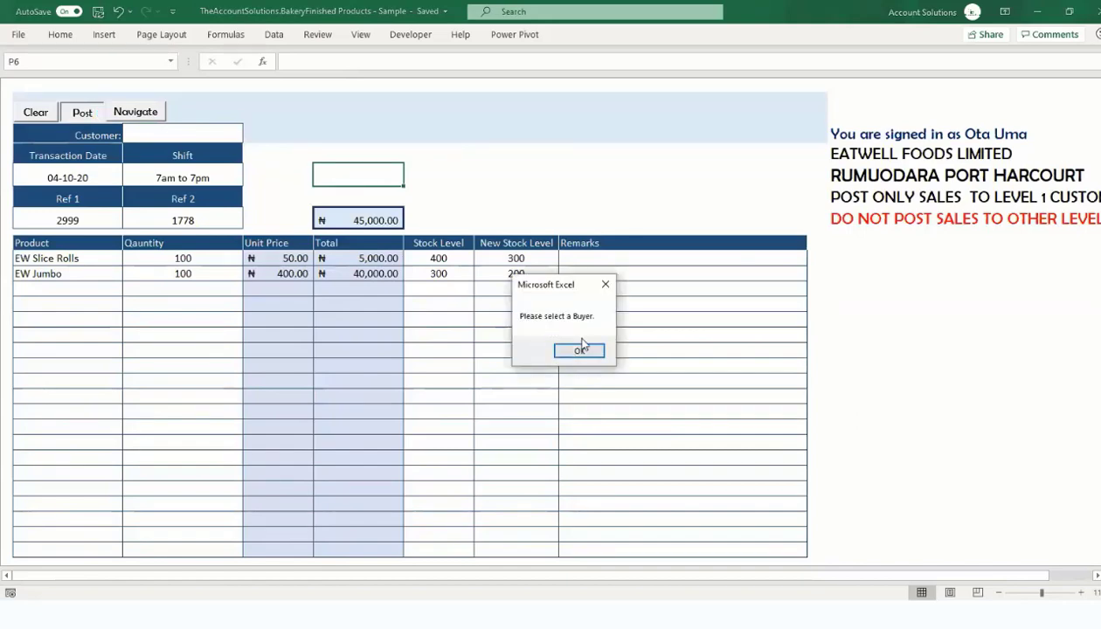
left_click(578, 349)
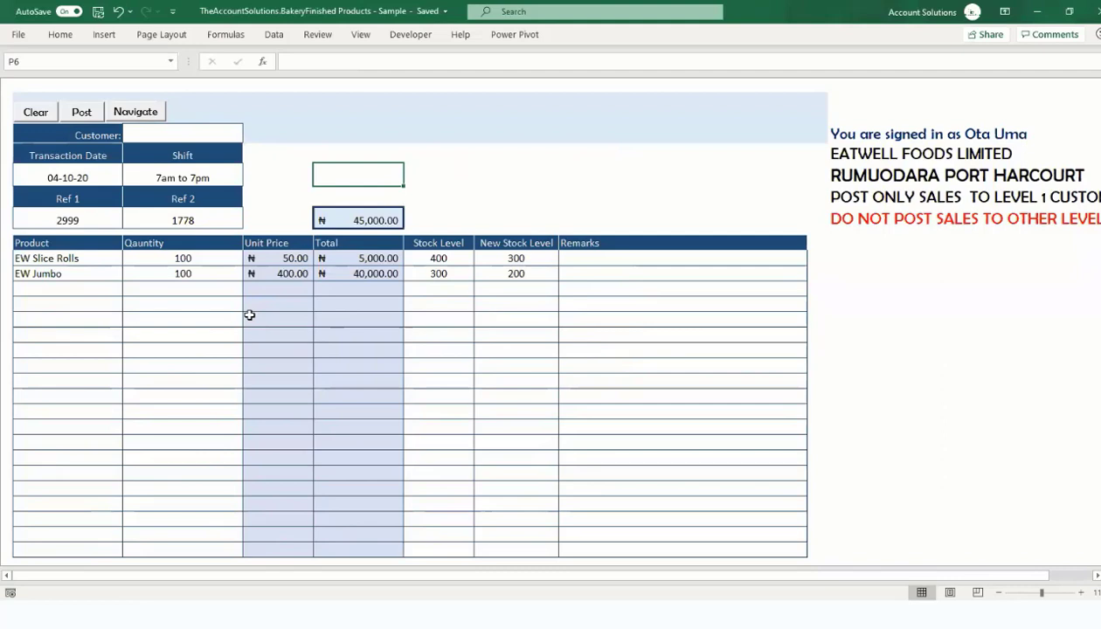
Try to post the BigWell Eatery sale with the EW Slice Rolls quantity set to 1000.
type("1000")
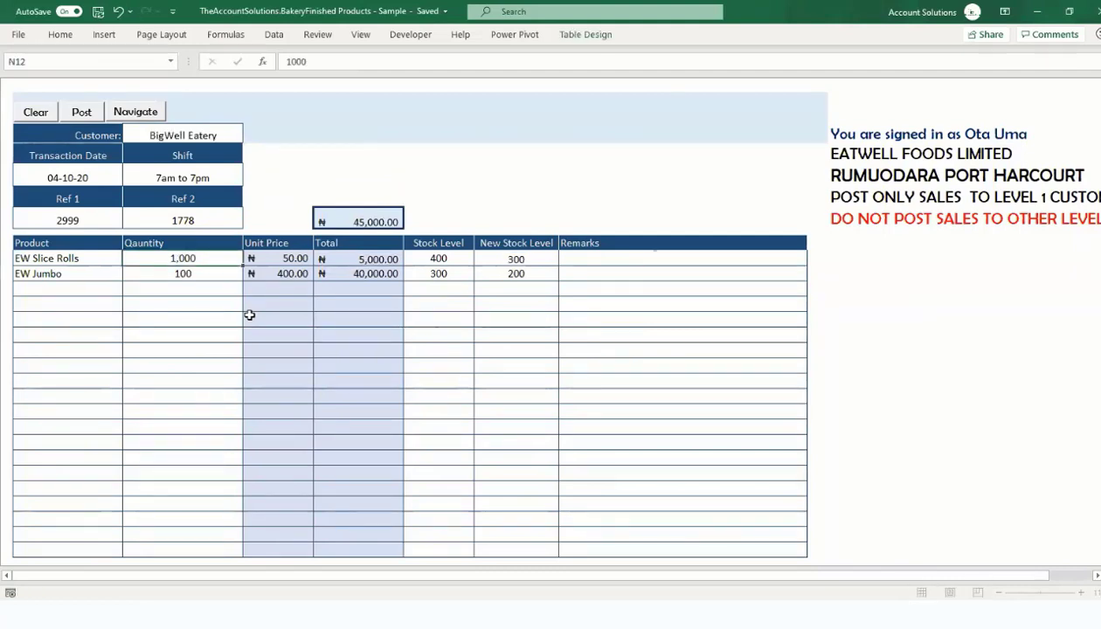
key("Return")
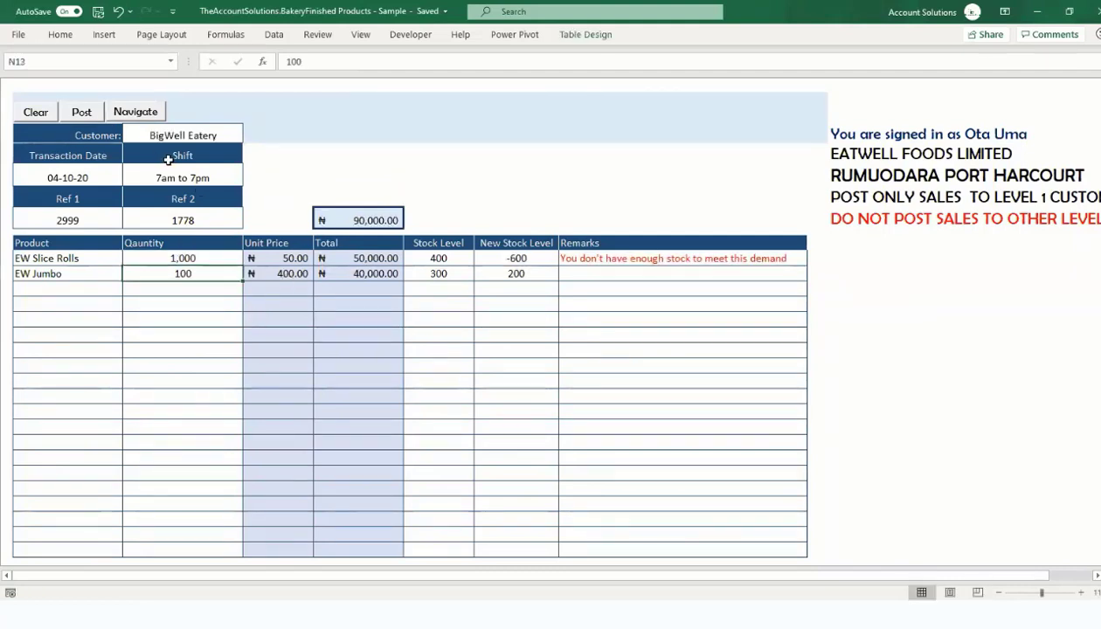
left_click(81, 112)
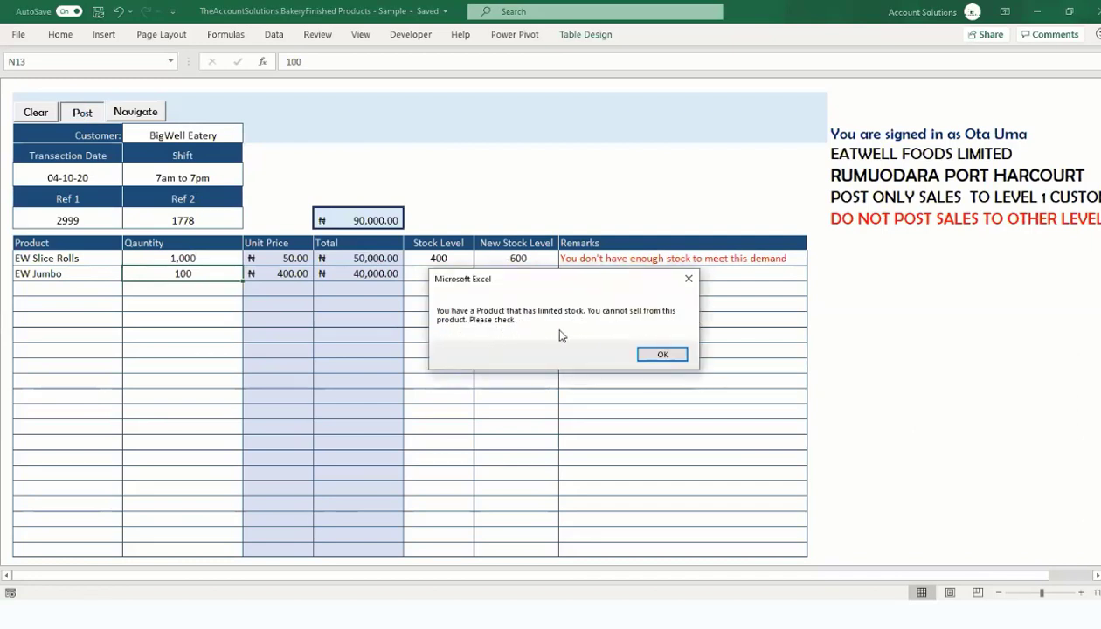
left_click(662, 353)
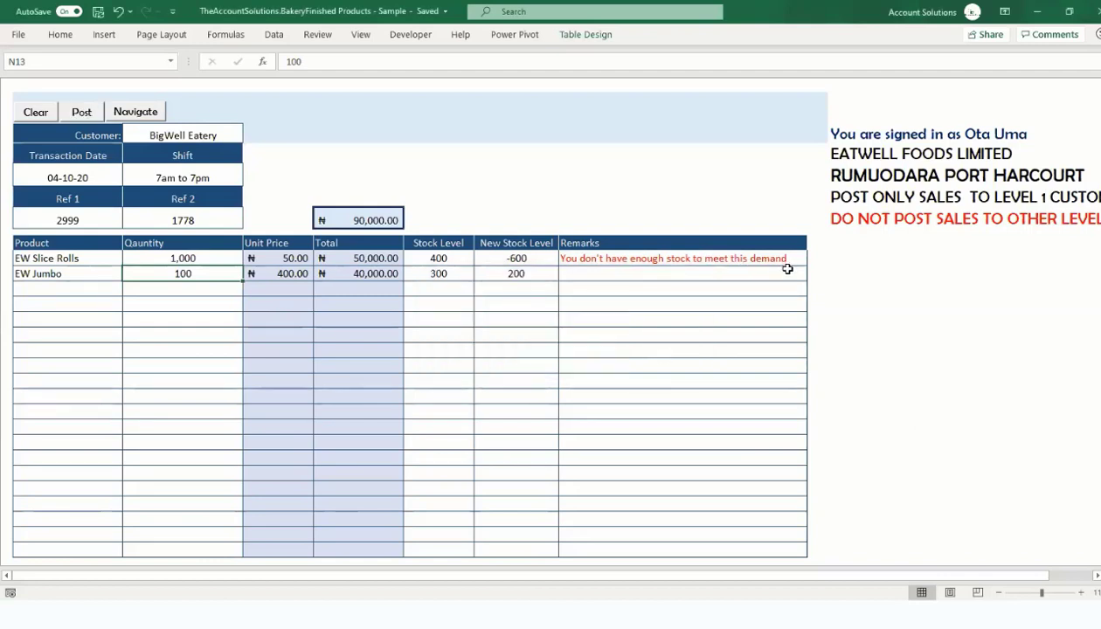
Set the EW Slice Rolls quantity to 100 and post the Level 1 sale, confirming that the entries are correct.
left_click(202, 257)
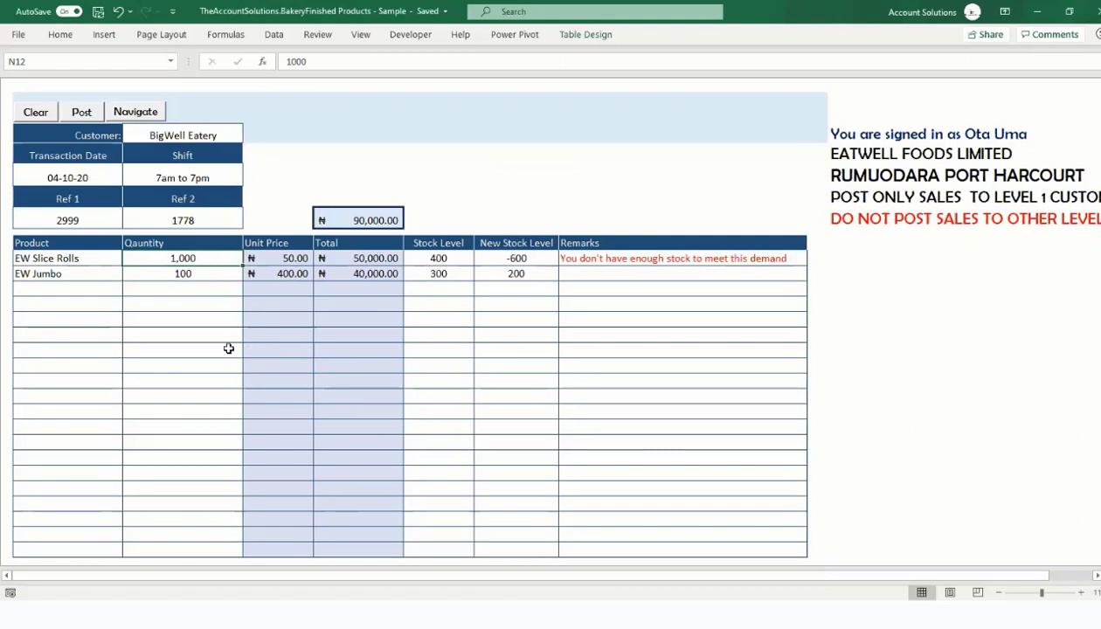
type("100")
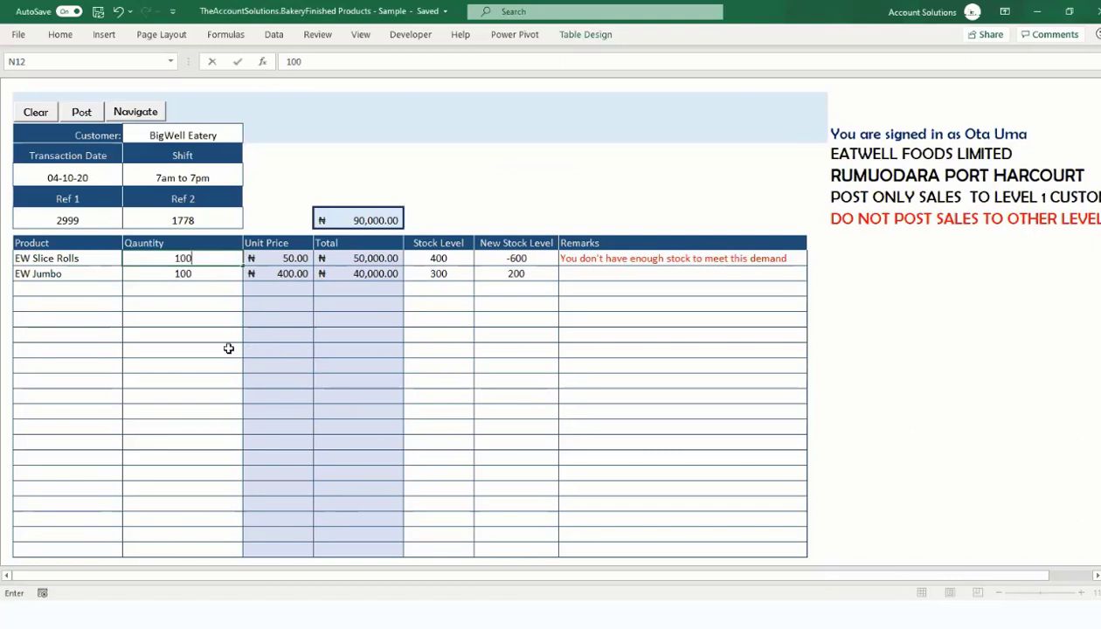
key("Return")
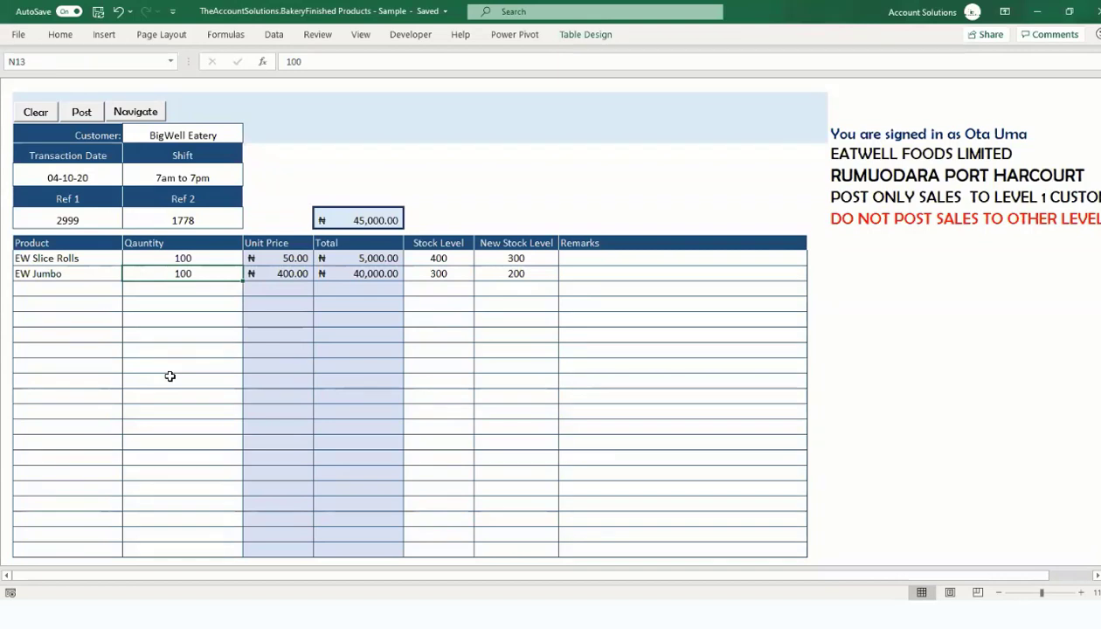
left_click(81, 111)
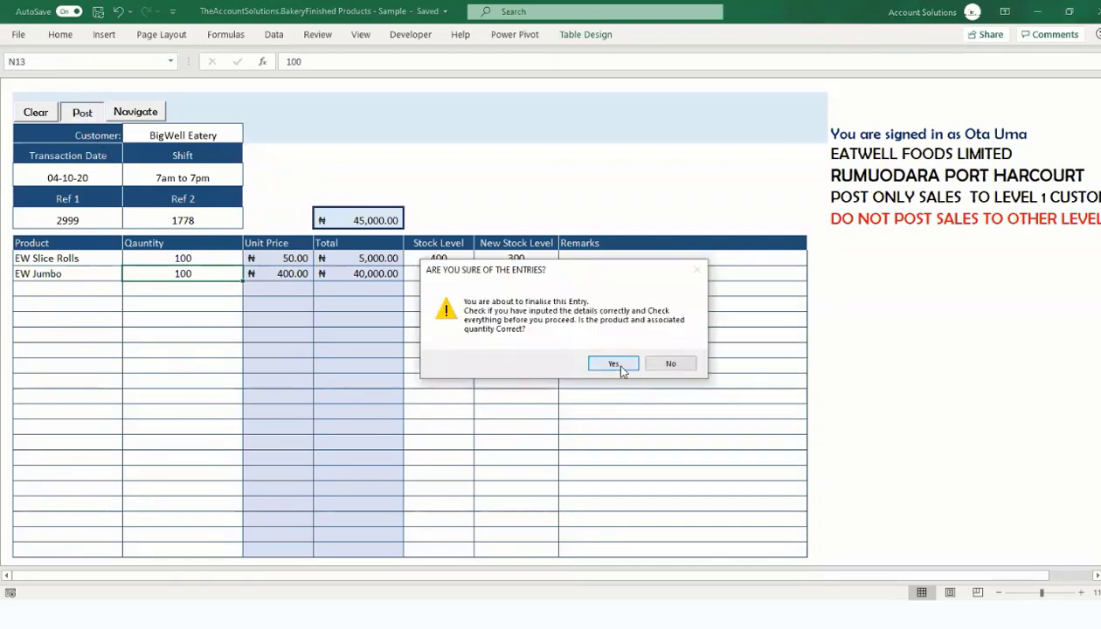
left_click(616, 364)
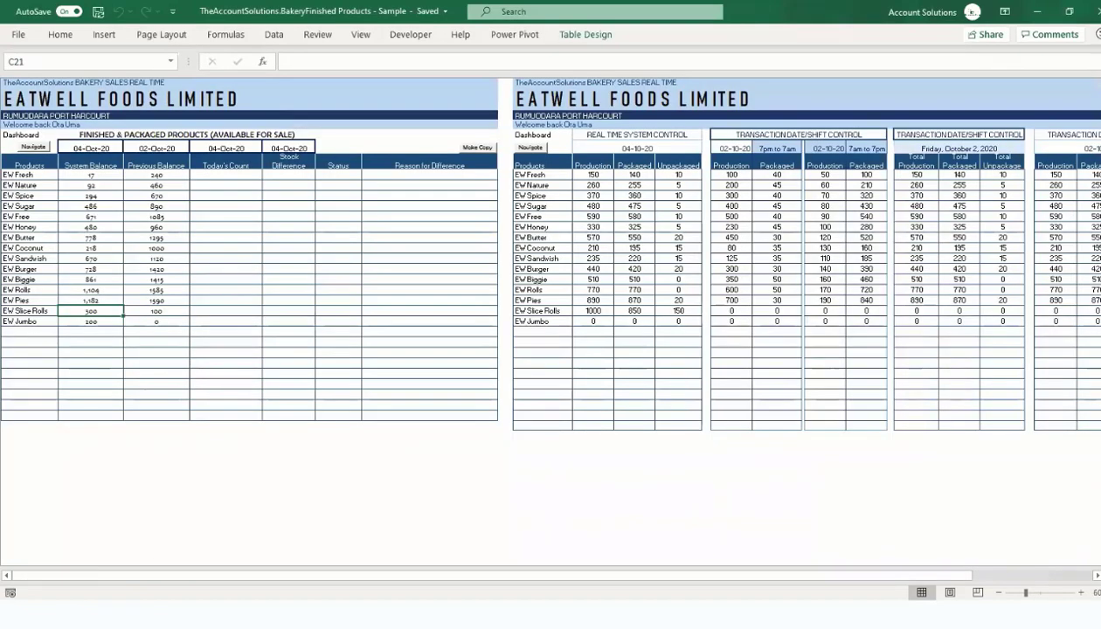
Check the EW Slice Rolls and EW Jumbo system balances on the dashboard, and open the Admin Panel.
left_click(101, 321)
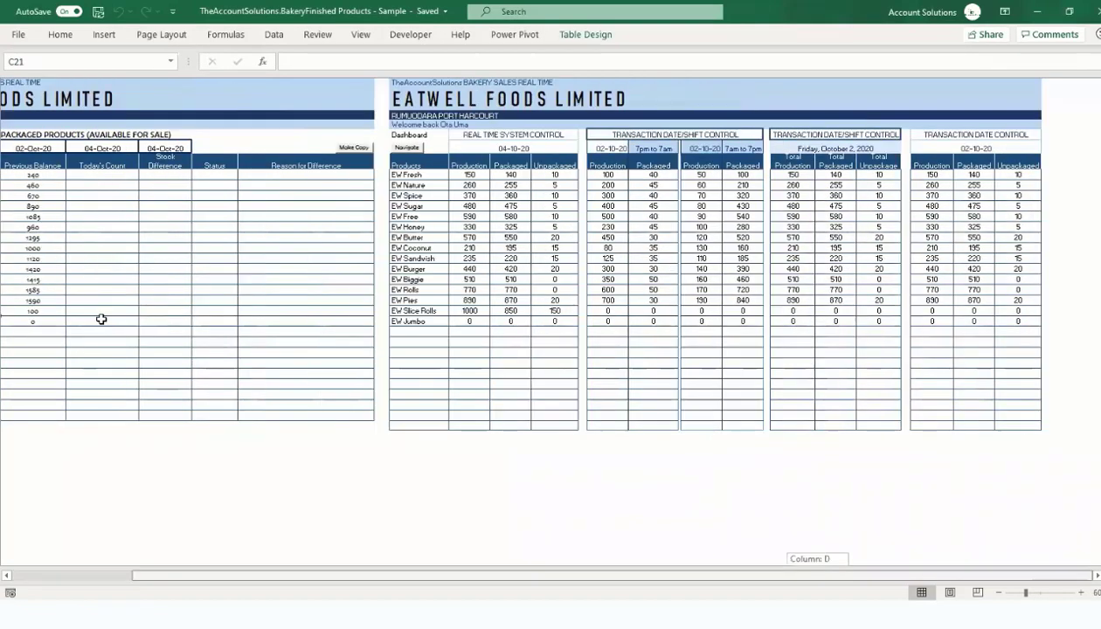
left_click(37, 146)
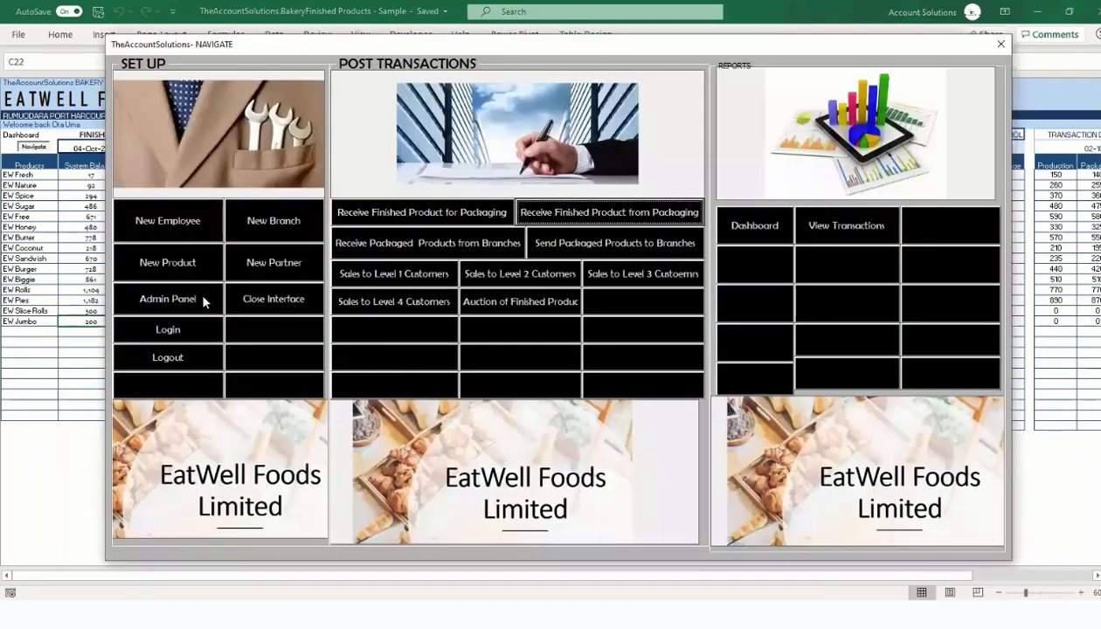
left_click(204, 296)
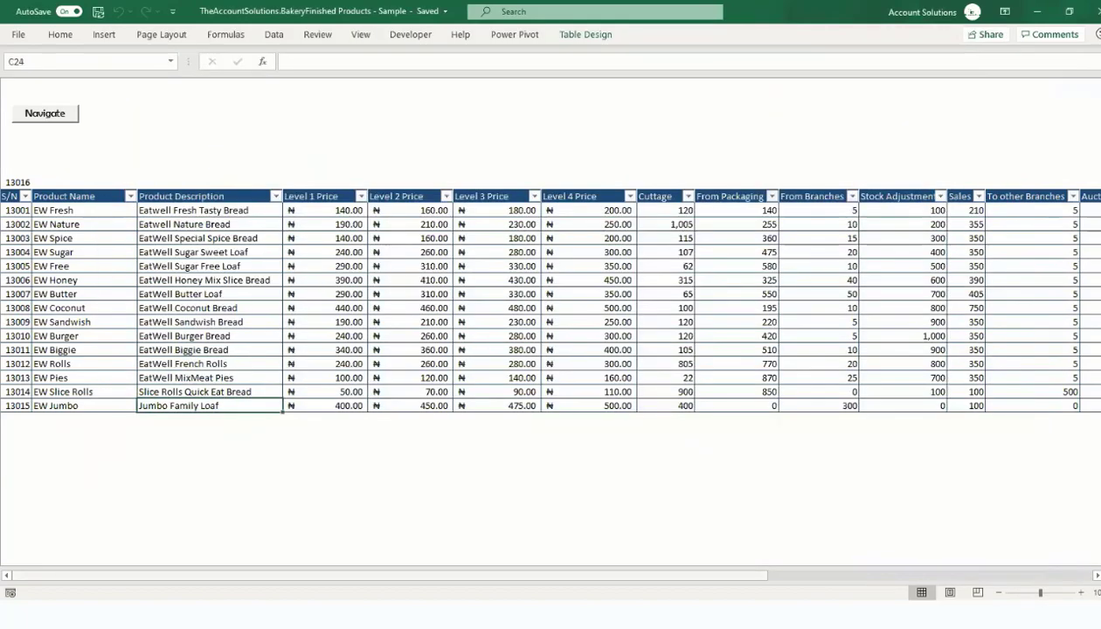
Examine the From Branches and Sales figures for EW Slice Rolls and EW Jumbo in the product table.
left_click_drag(593, 574, 687, 574)
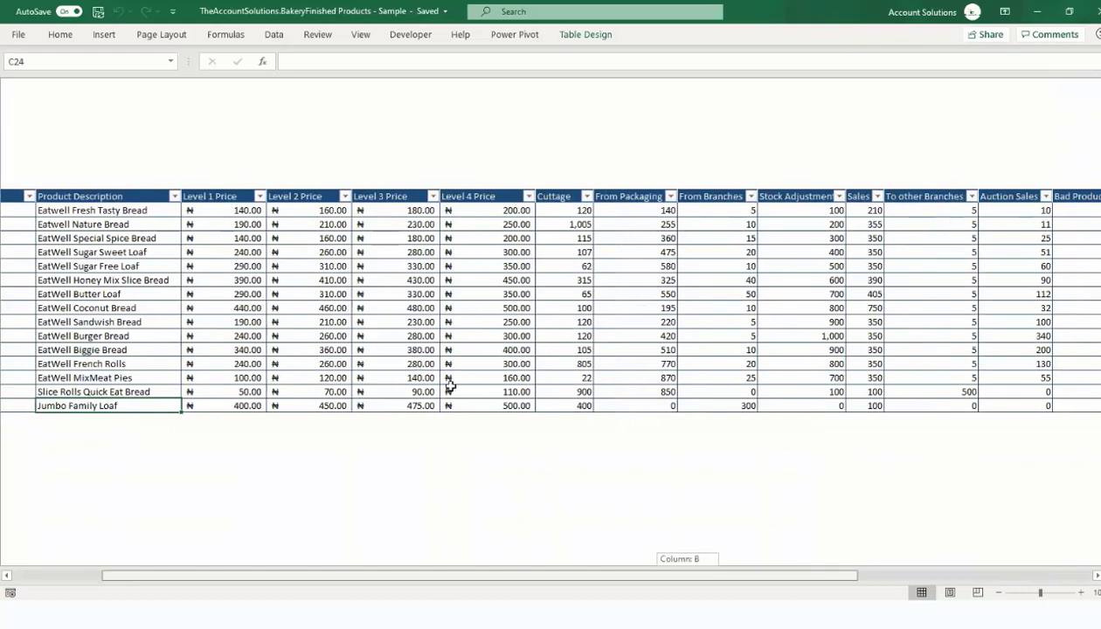
scroll(471, 389, "right", 2)
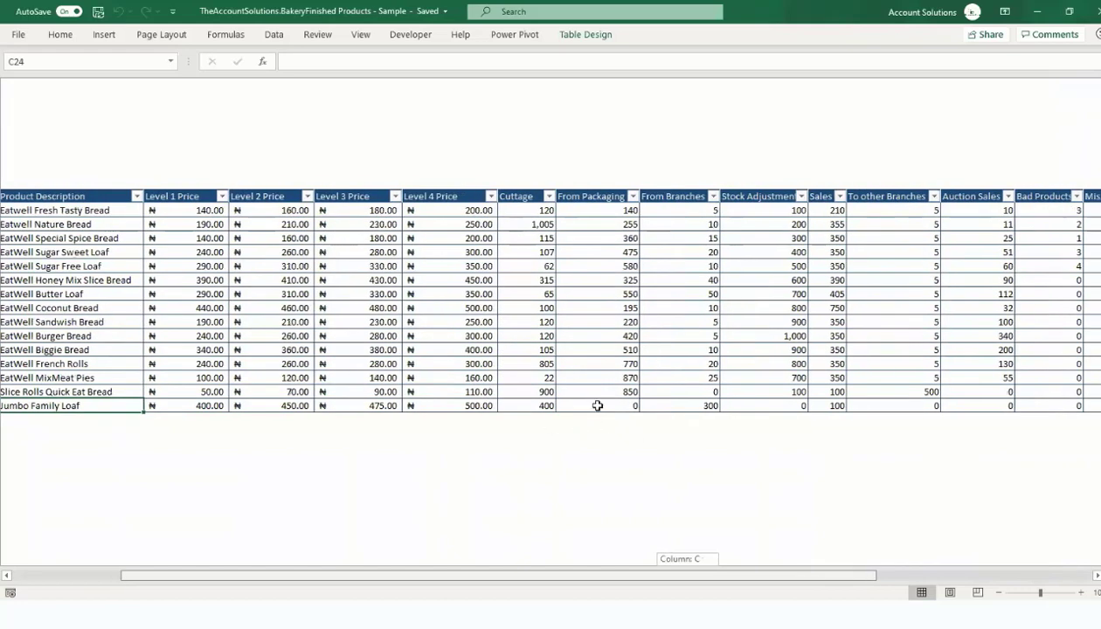
scroll(555, 405, "right", 1)
left_click(559, 407)
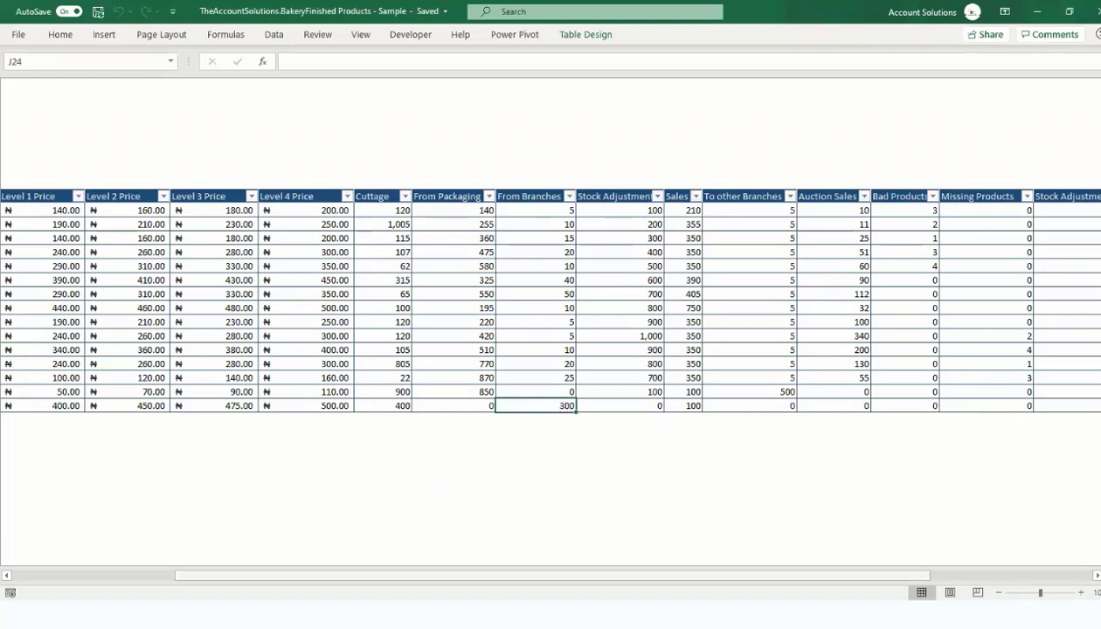
scroll(614, 393, "right", 1)
left_click(600, 393)
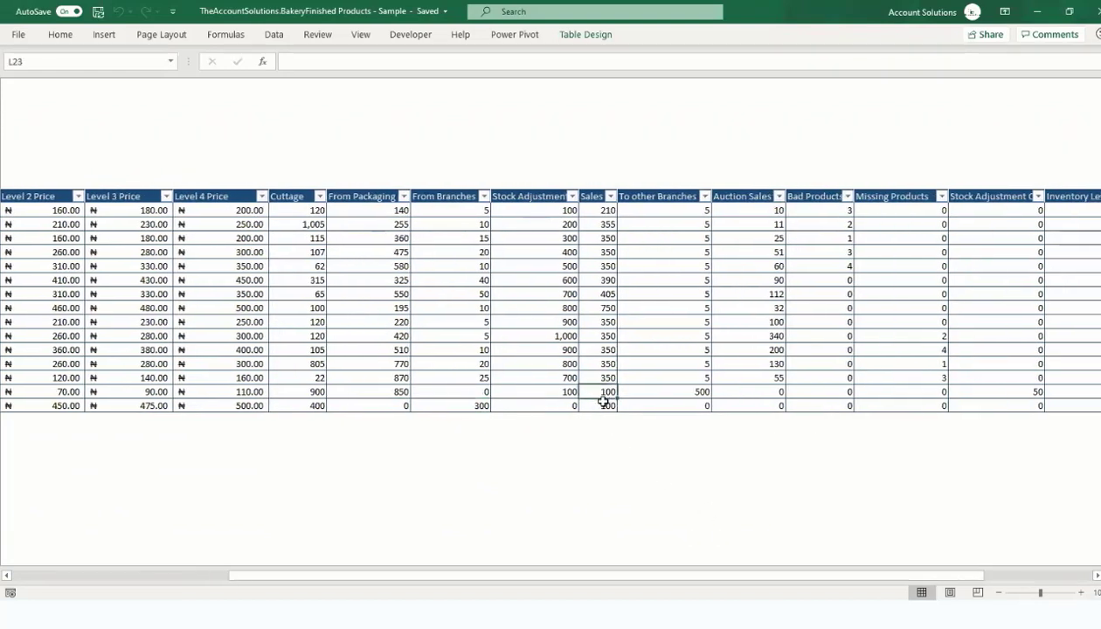
left_click(603, 403)
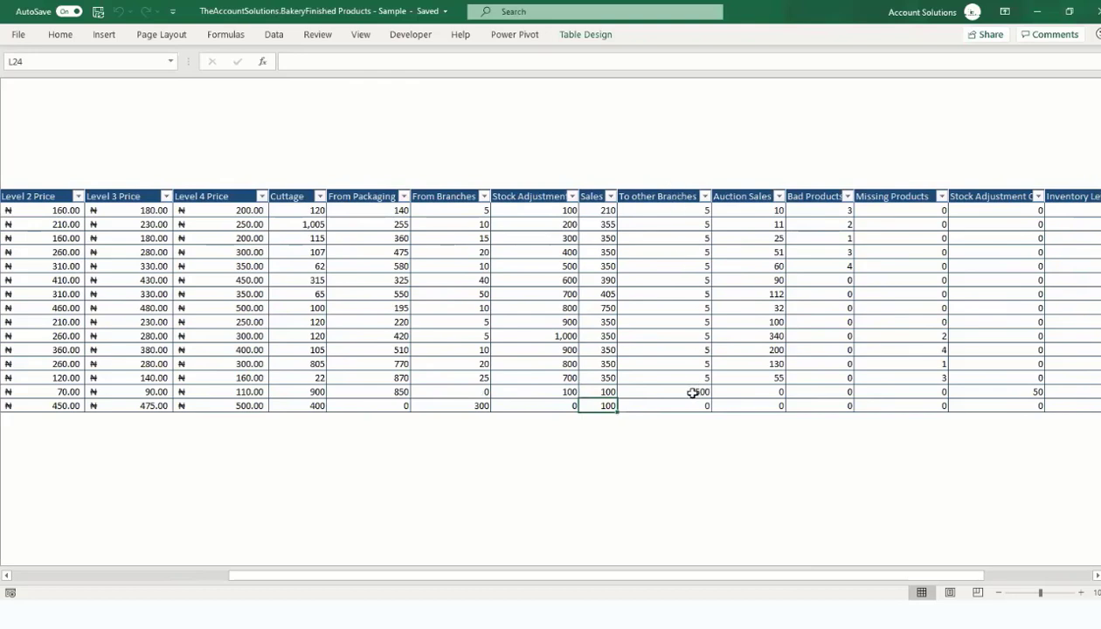
Check the EW Slice Rolls figure sent to other branches and the inventory levels of EW Slice Rolls and EW Jumbo.
left_click(692, 393)
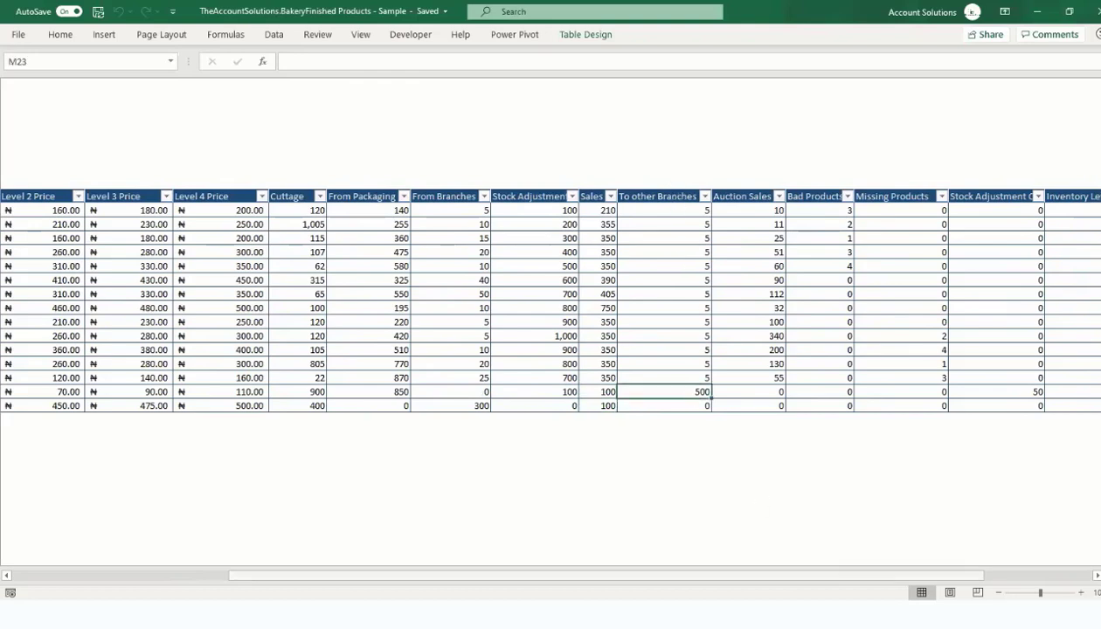
scroll(945, 411, "right", 2)
left_click(942, 395)
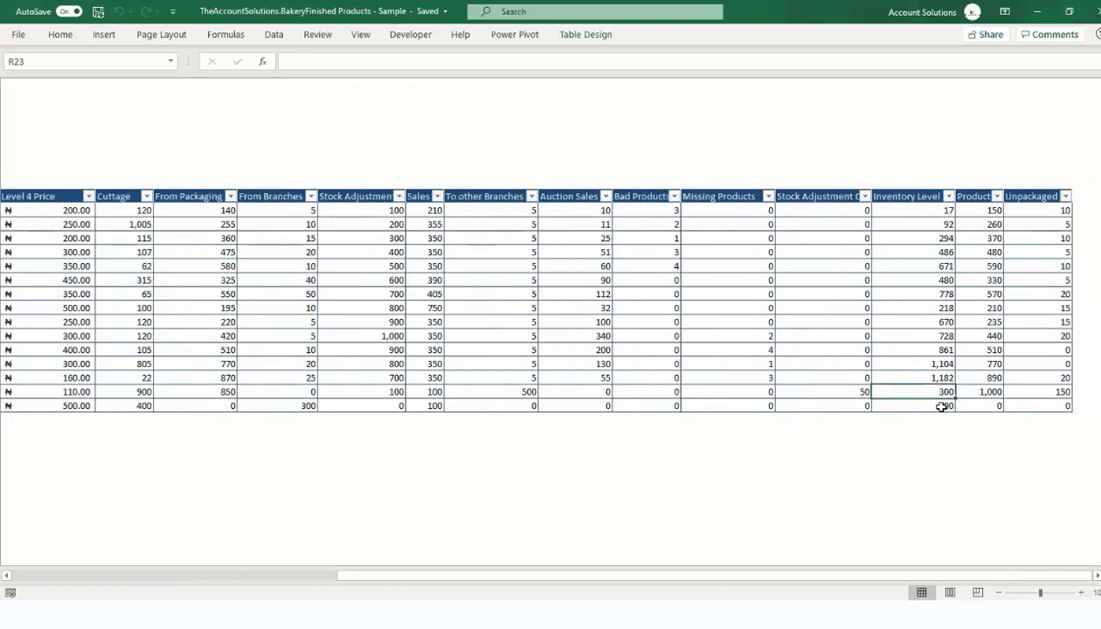
left_click(942, 406)
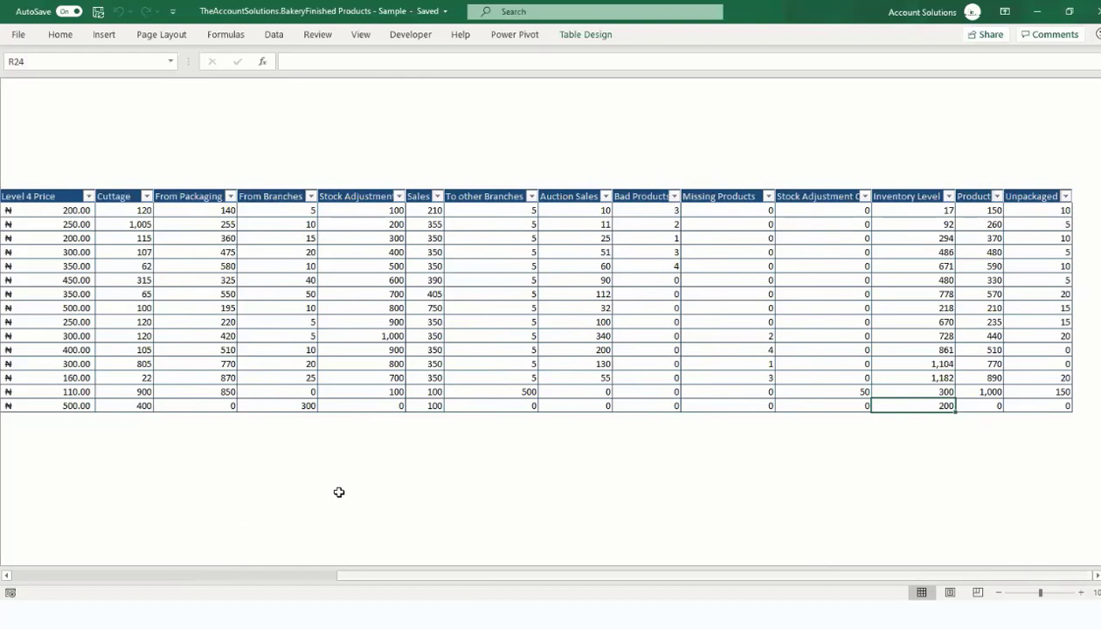
Open the auction sales form for finished products and add EW Fresh and EW Nature as the first two products.
scroll(339, 492, "left", 5)
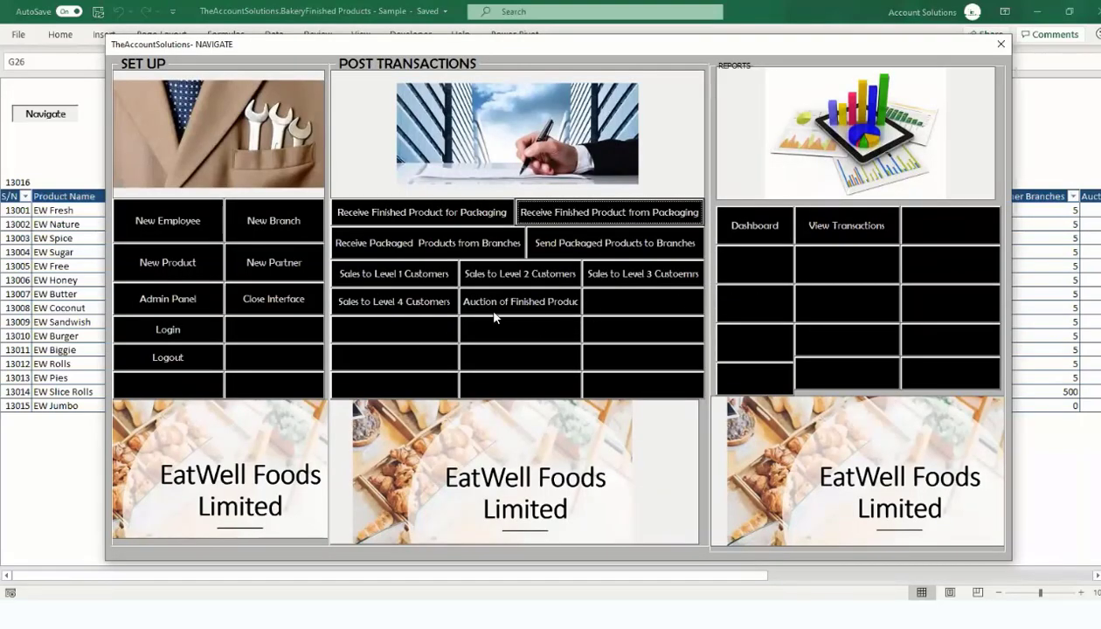
left_click(538, 304)
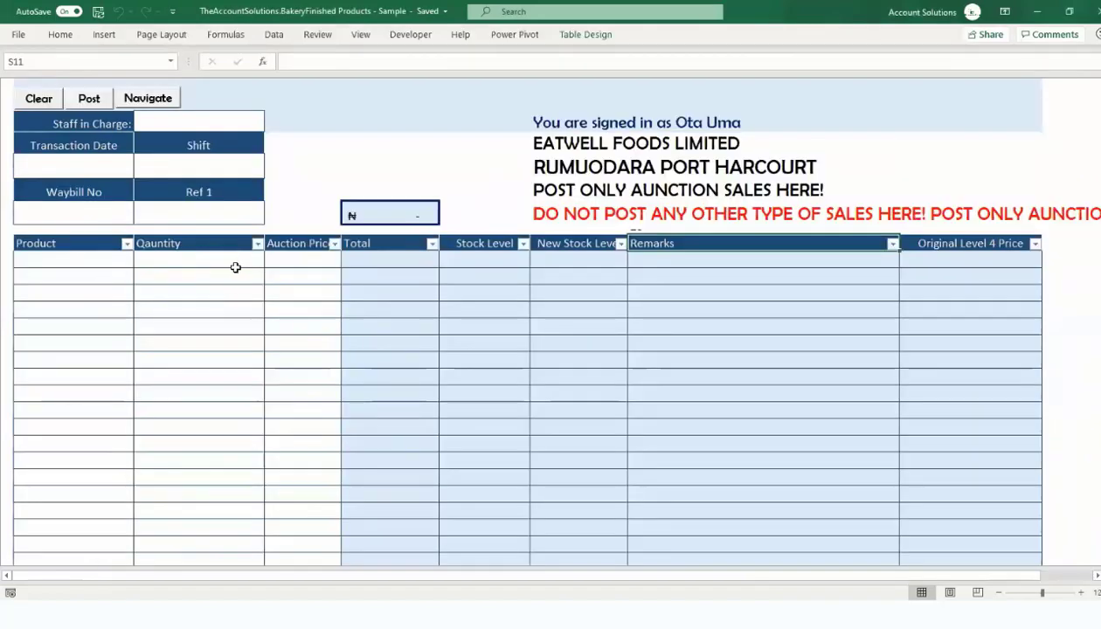
left_click(98, 260)
left_click(140, 260)
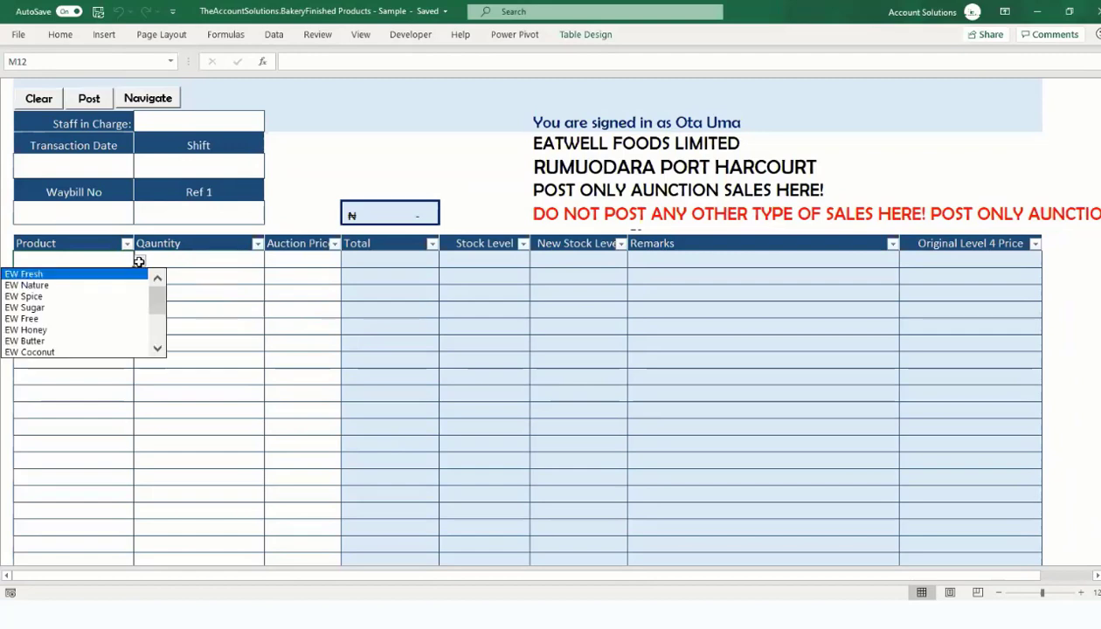
left_click(139, 275)
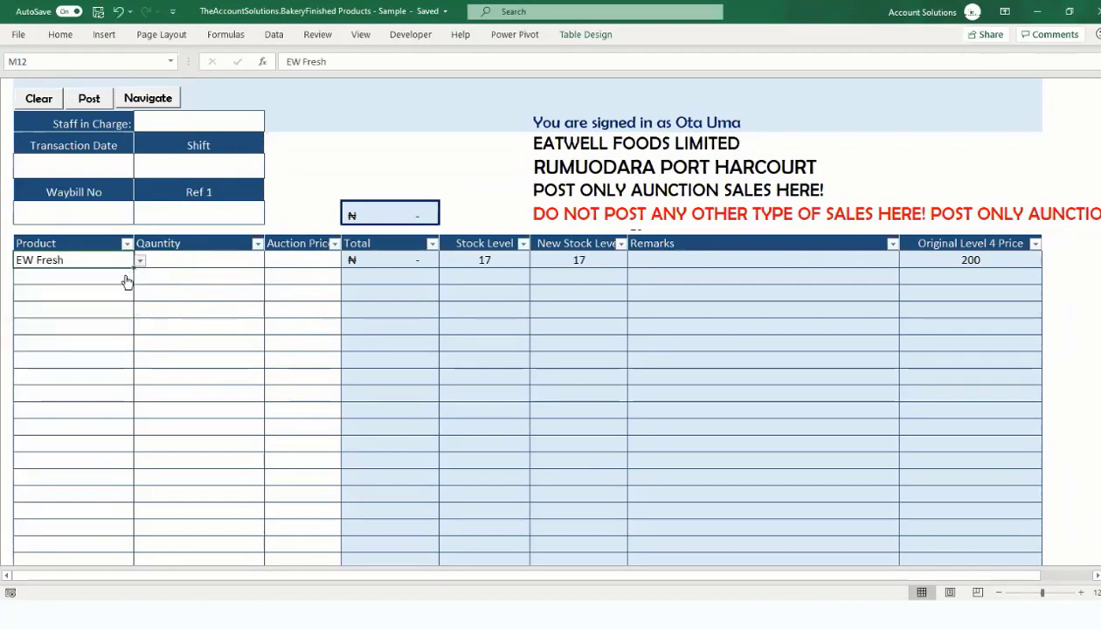
left_click(127, 281)
left_click(140, 277)
left_click(108, 295)
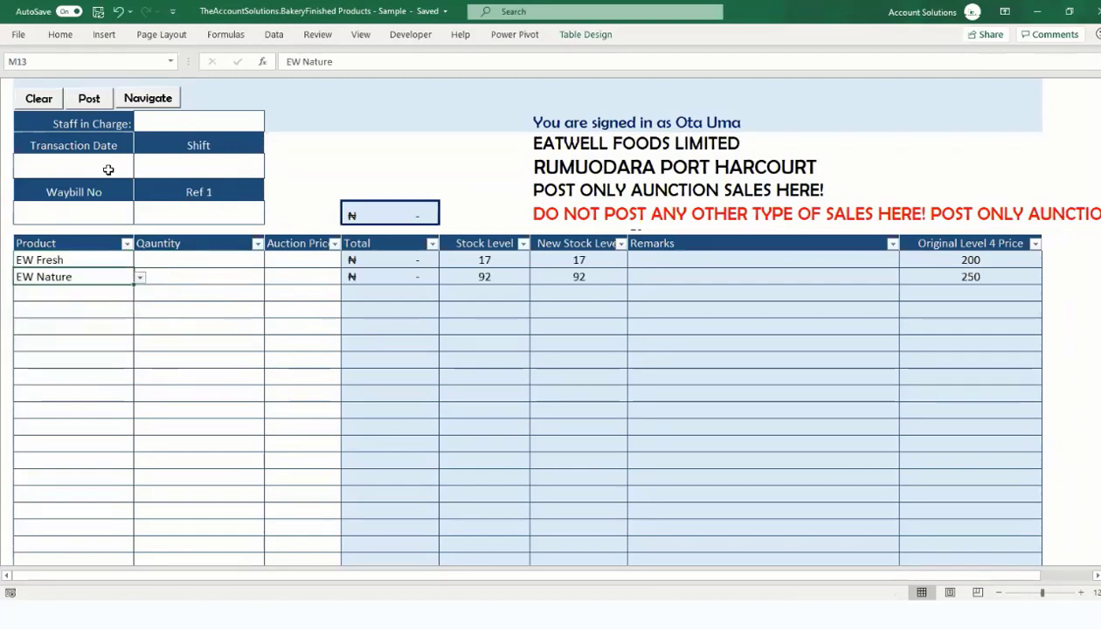
left_click(109, 170)
type("4/1")
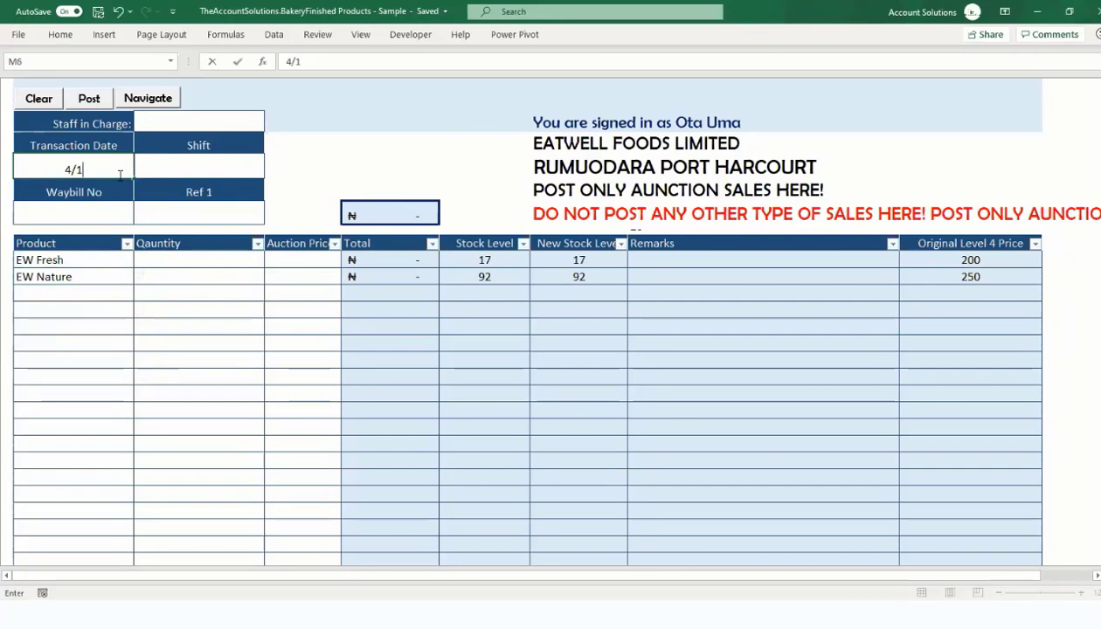
type("0/20")
key("Return")
Set the auction sale's transaction date to 3/10/20 and its shift to 7pm to 7am.
left_click(76, 166)
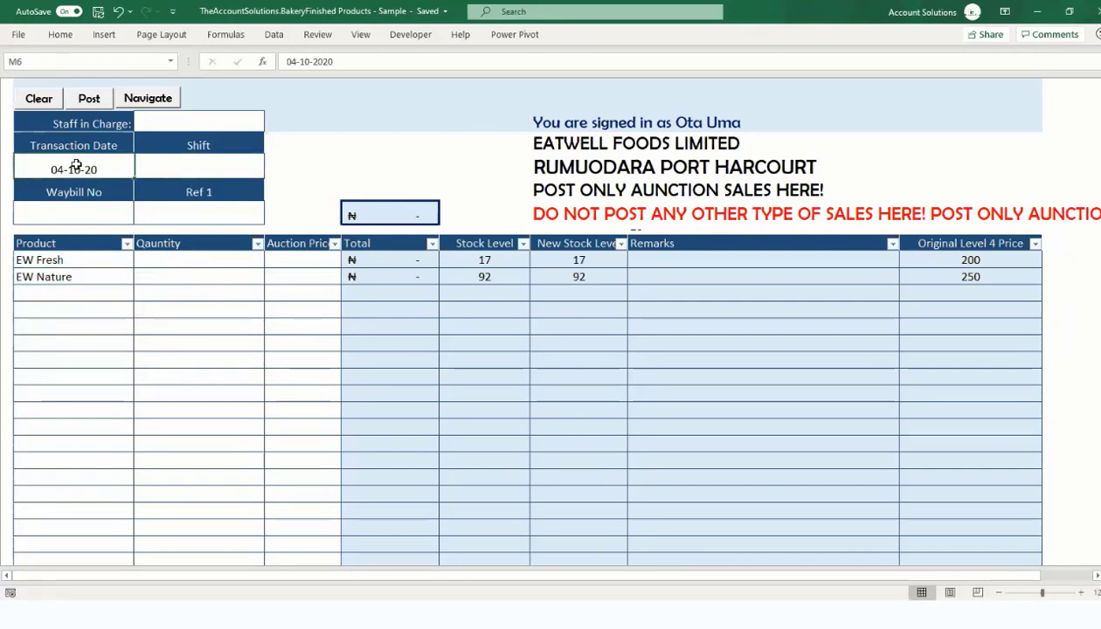
type("3/10/")
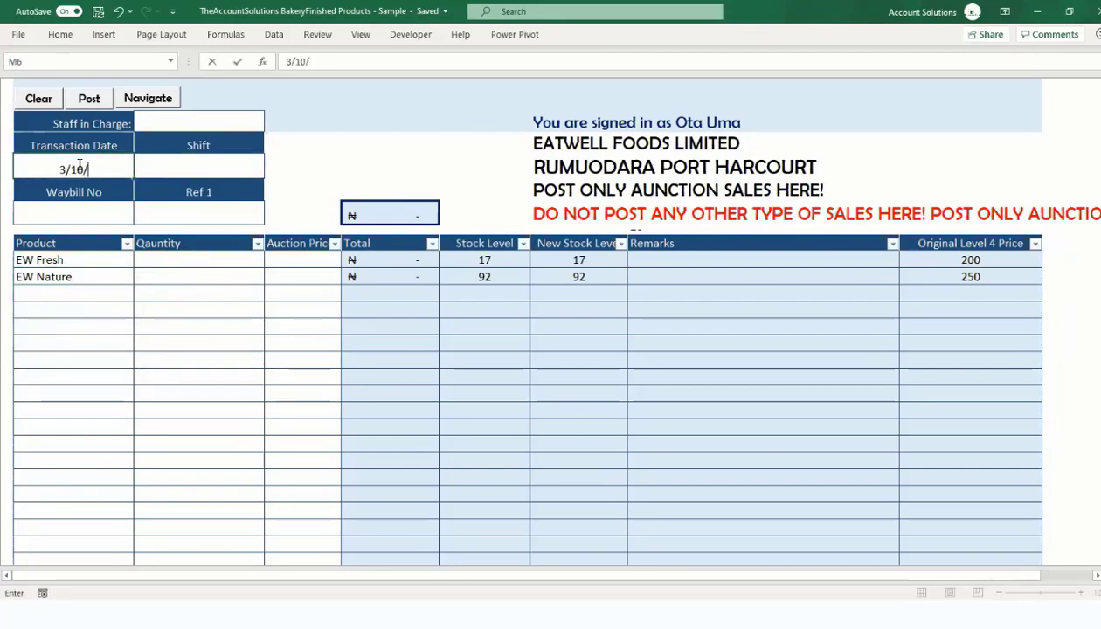
type("20")
left_click(266, 173)
left_click(270, 177)
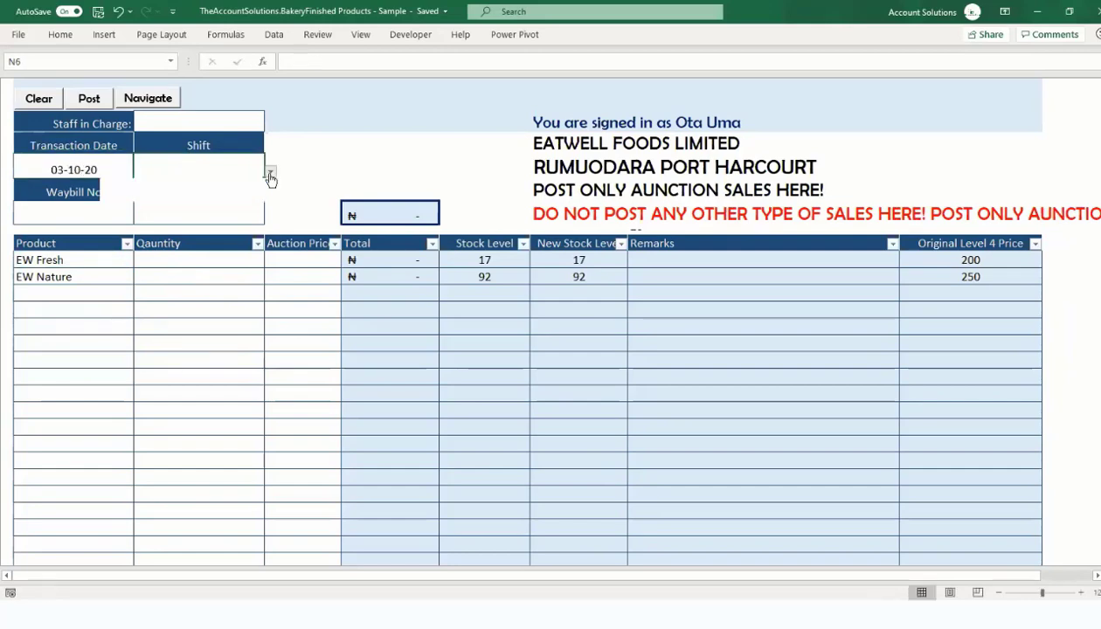
left_click(223, 193)
Enter 33411 as the waybill number and 3344 as Ref 1 of the auction sale.
left_click(85, 217)
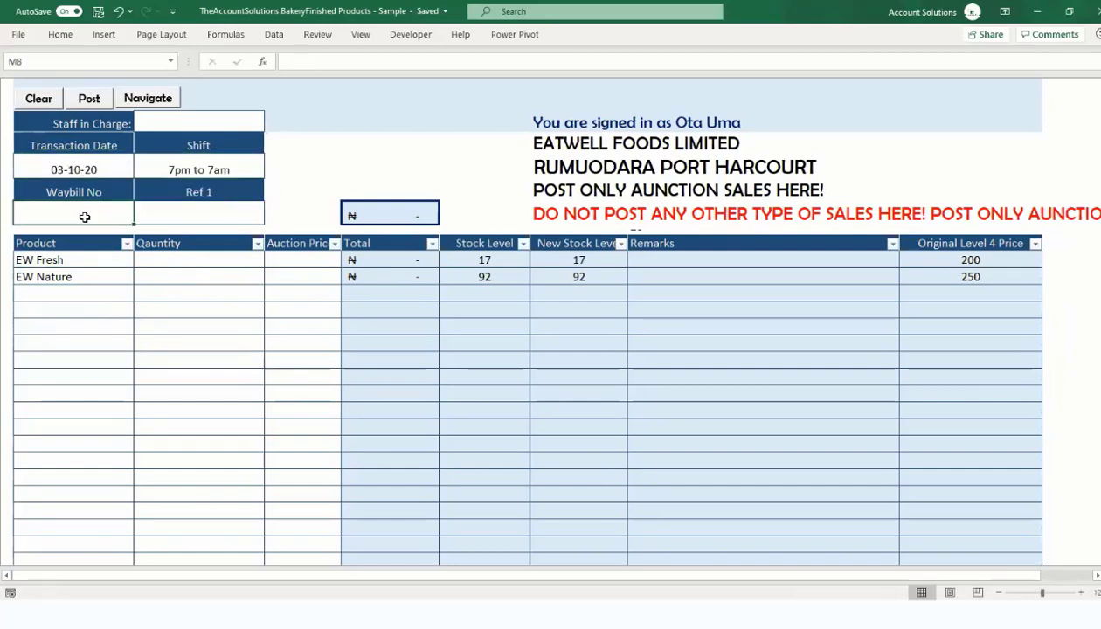
type("33411")
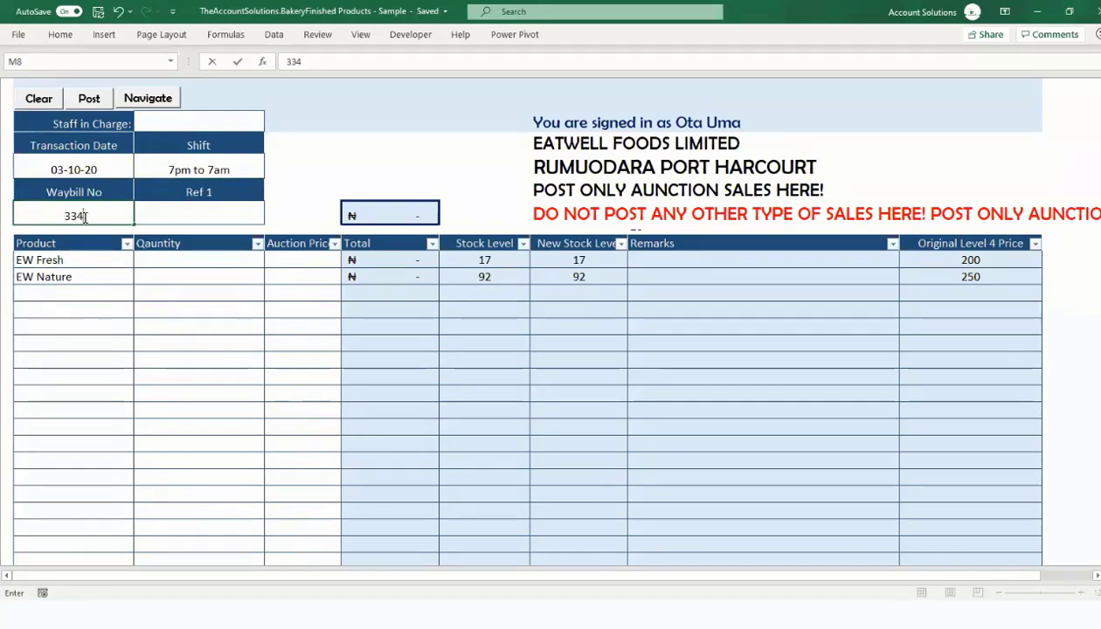
left_click(163, 212)
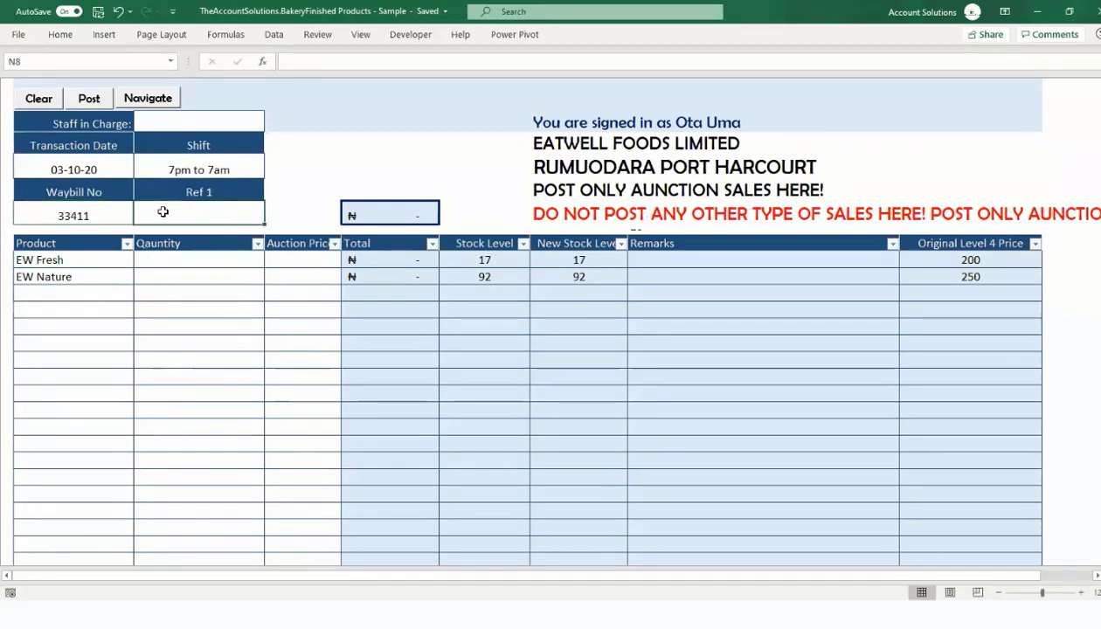
type("3344")
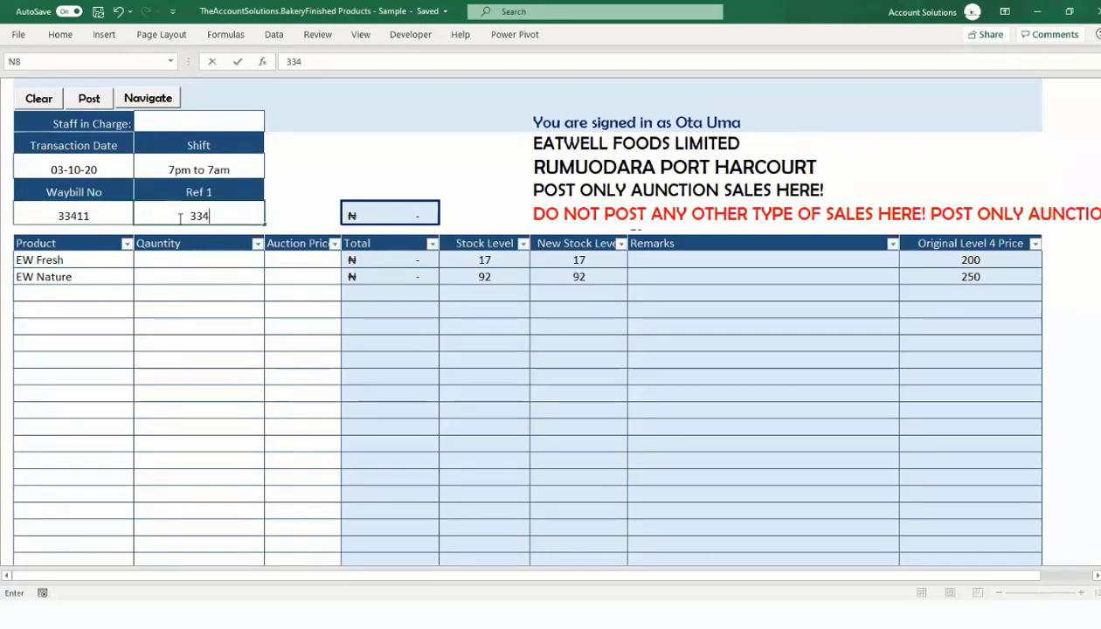
Set the auction price to 120 for EW Fresh and 150 for EW Nature.
left_click(194, 261)
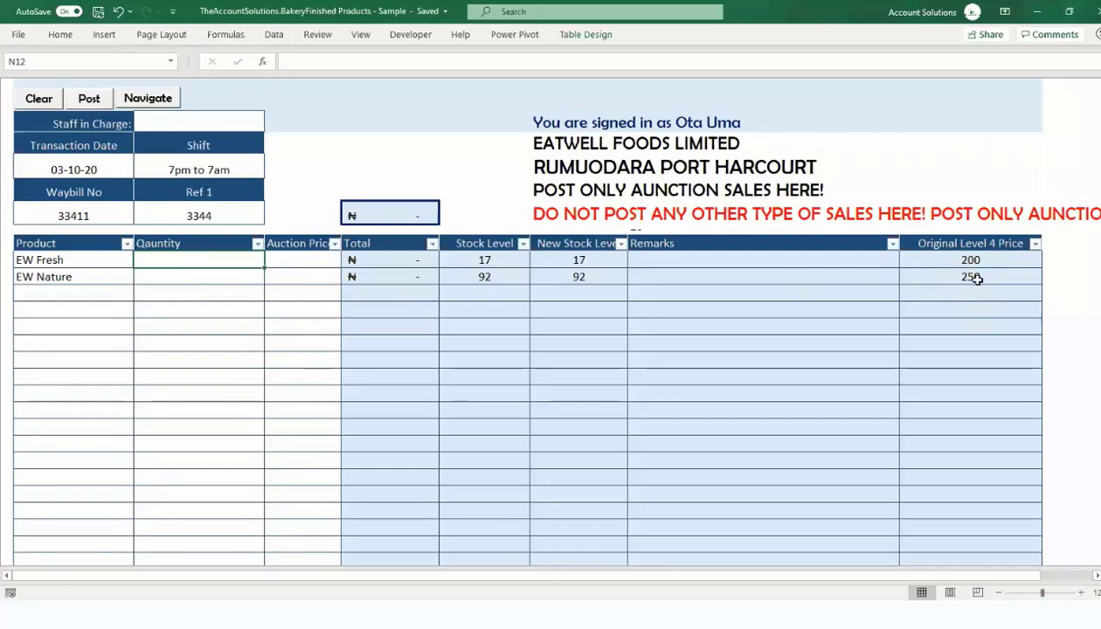
left_click(298, 256)
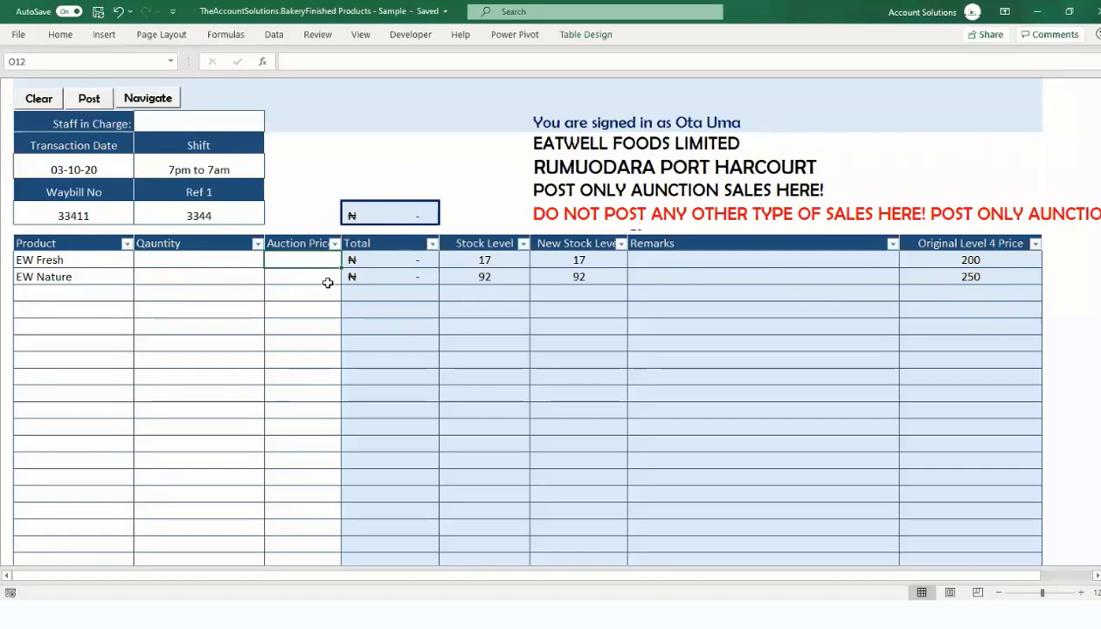
type("120")
key("Return")
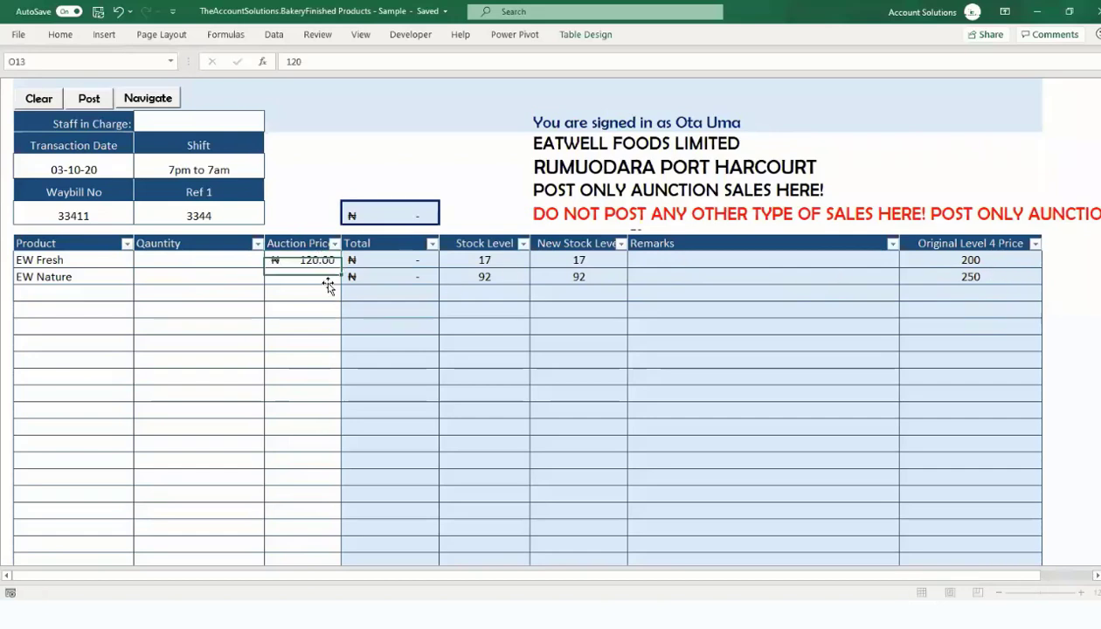
type("150")
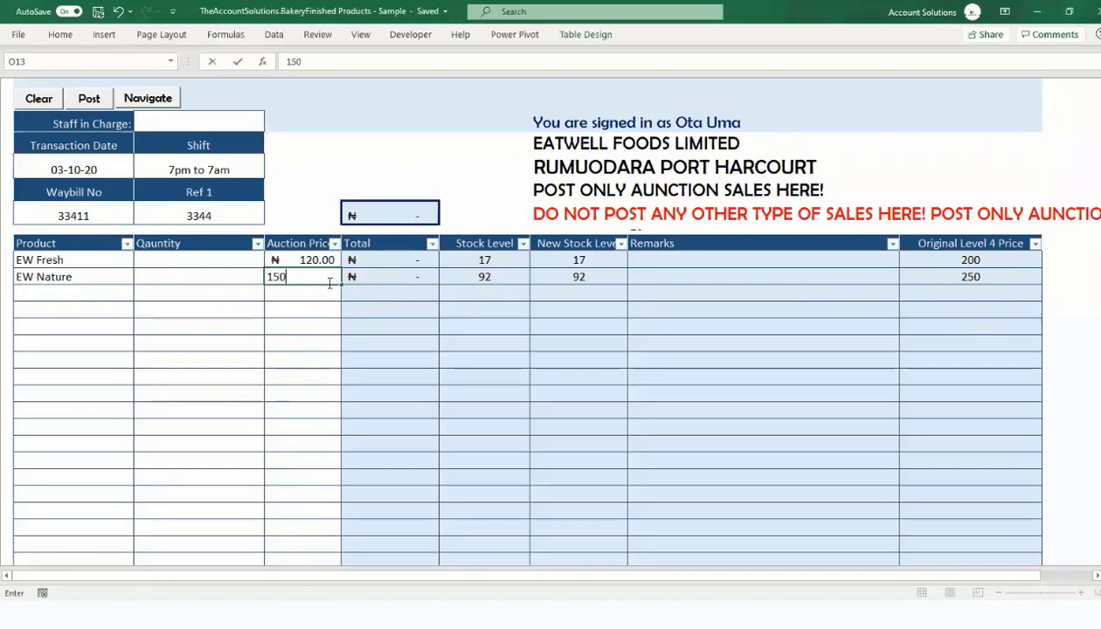
key("Return")
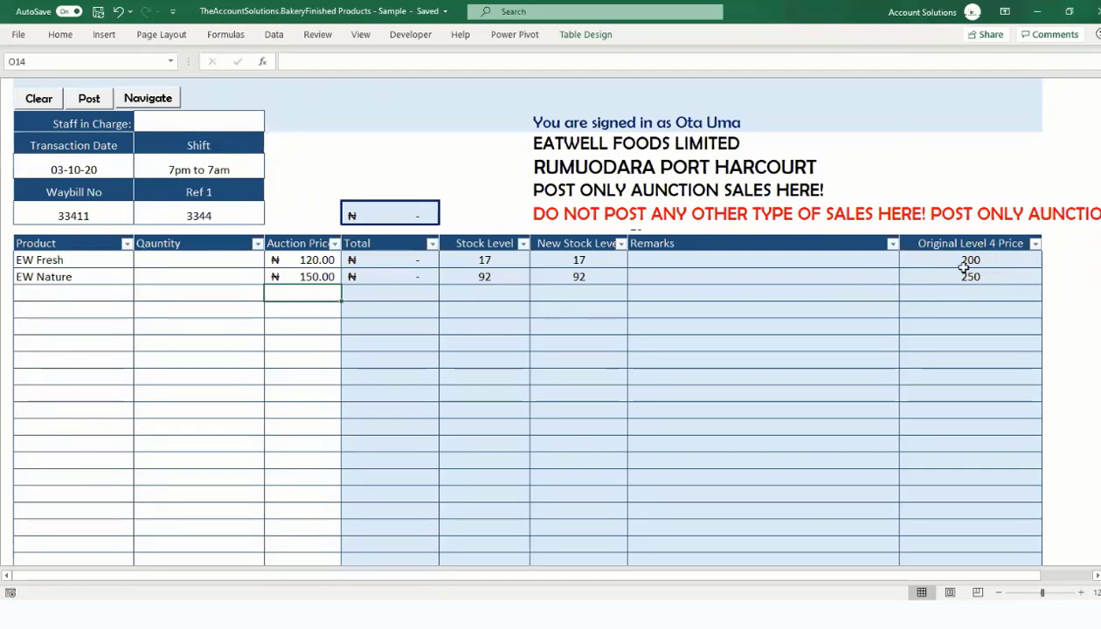
Check the stock levels of both auction products and set the EW Fresh quantity to 17.
left_click(226, 259)
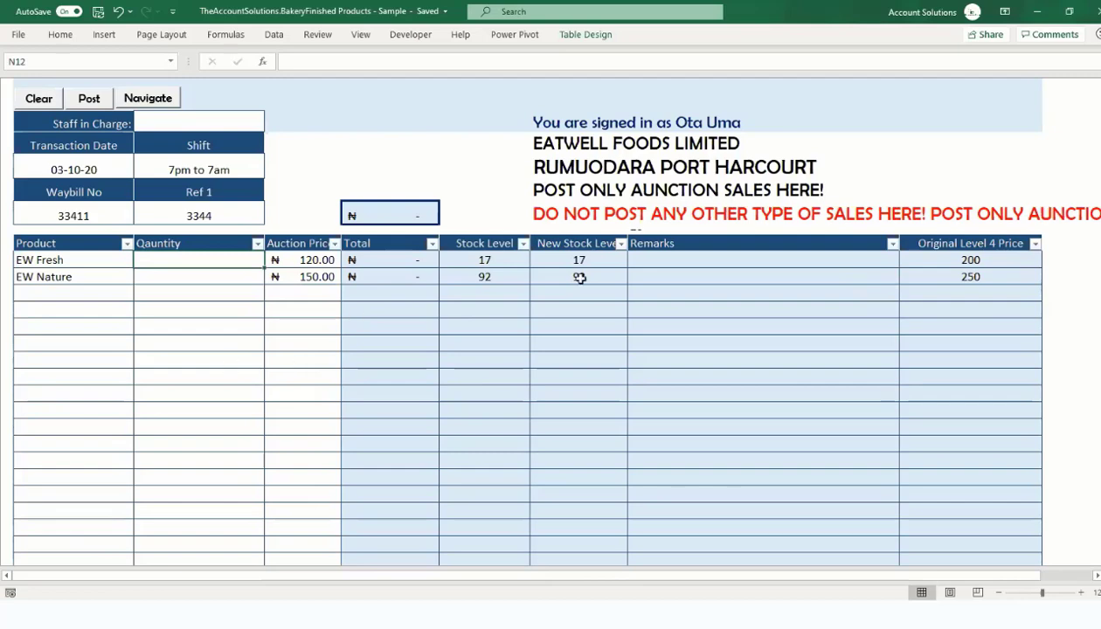
left_click(493, 255)
left_click(486, 279)
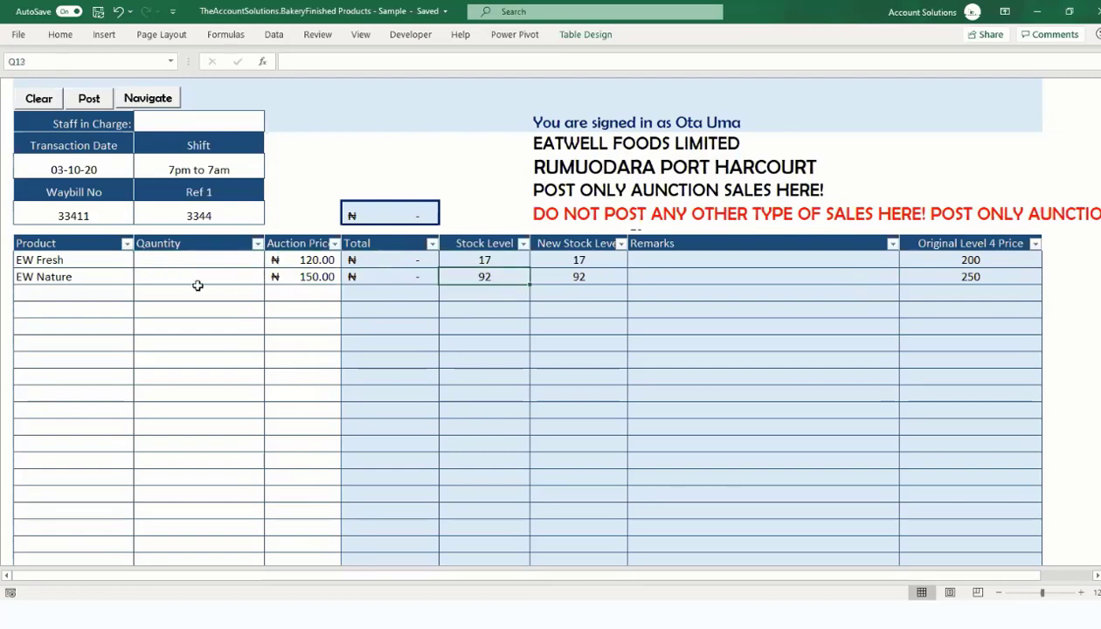
key("Up")
key("Left")
key("Left")
key("Left")
type("1")
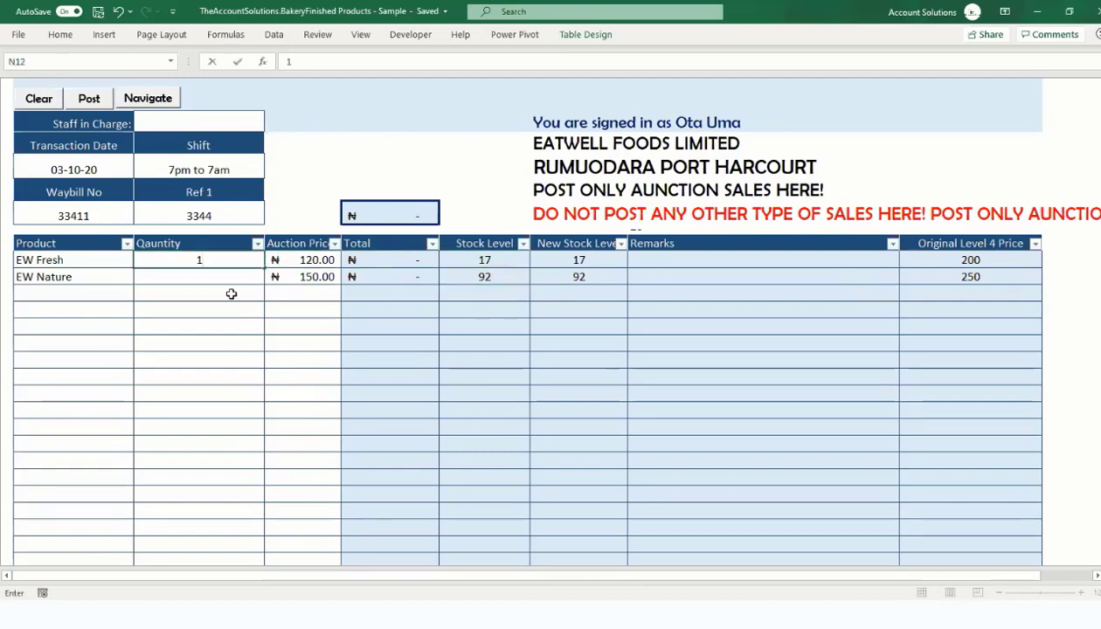
type("7")
key("ctrl+Return")
Set the EW Nature auction quantity to 92 and check the new stock levels of both products.
left_click(217, 278)
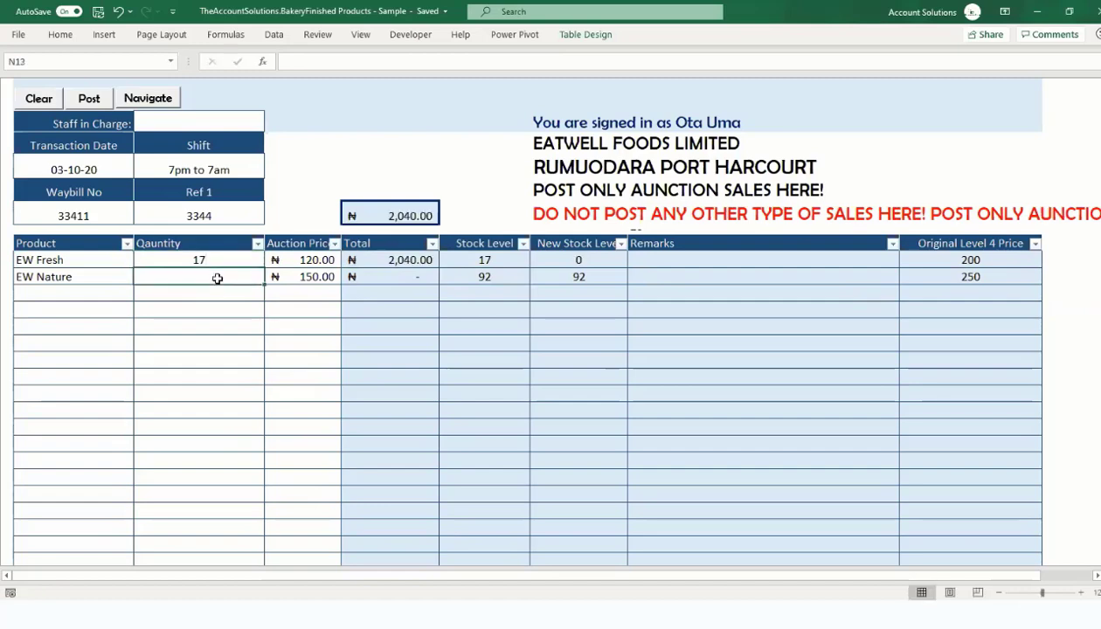
type("92")
key("Return")
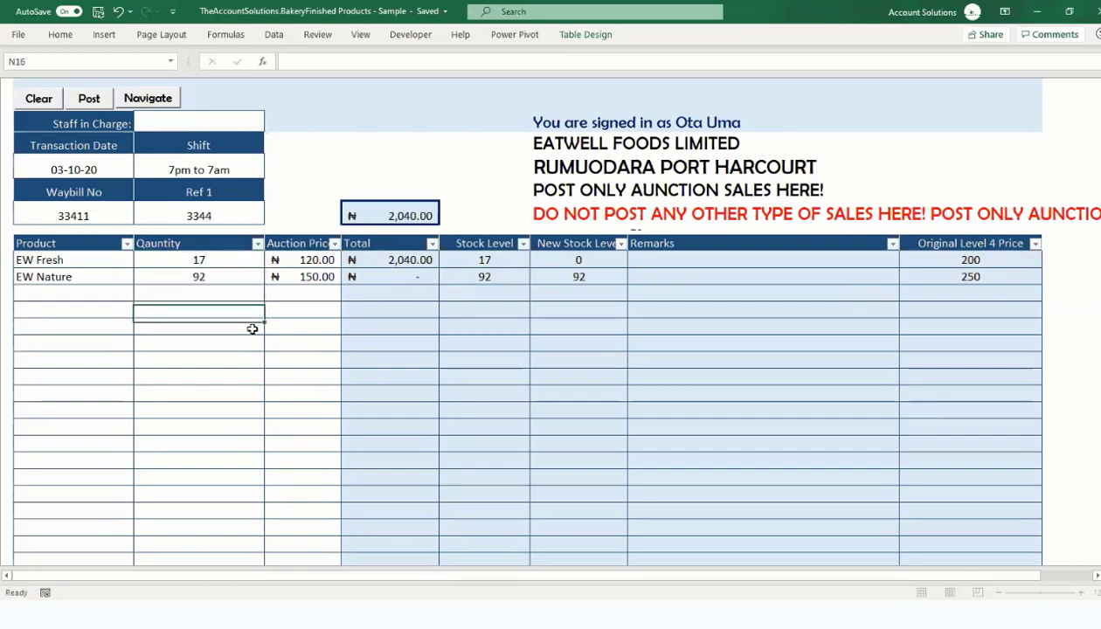
left_click(583, 259)
left_click(580, 276)
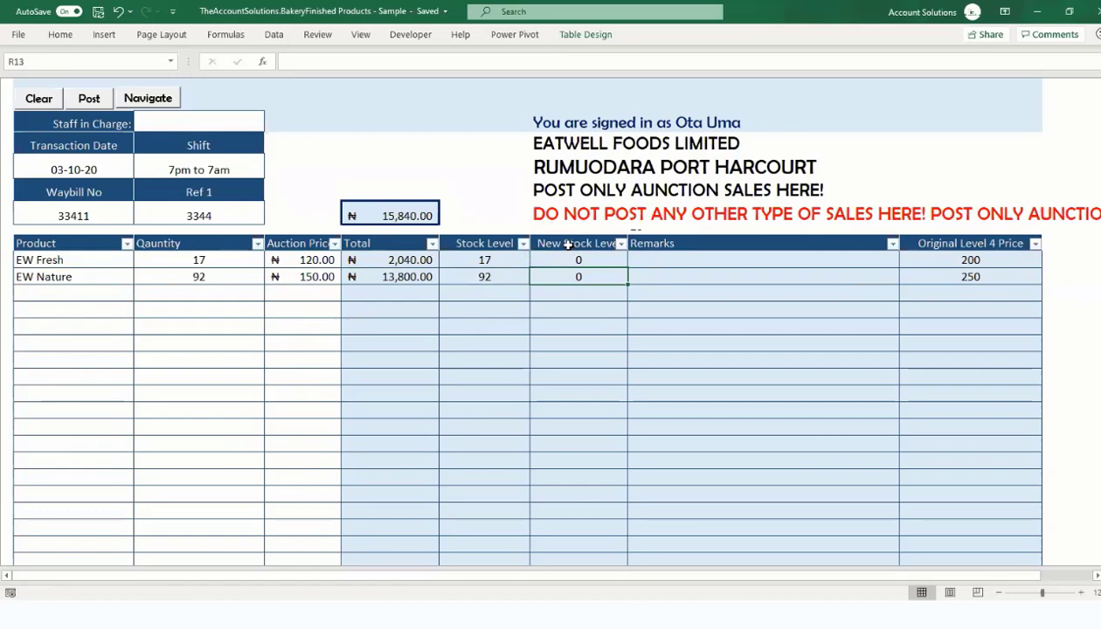
Try an EW Nature auction quantity of 95 to test the stock validation, and undo that change.
left_click(253, 275)
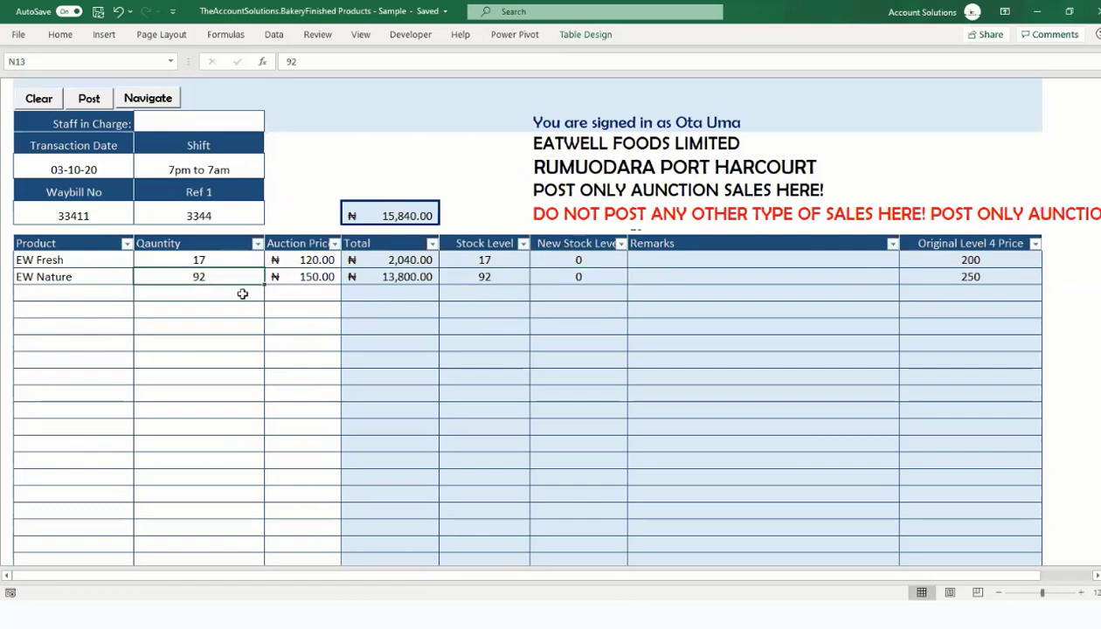
type("95")
key("Return")
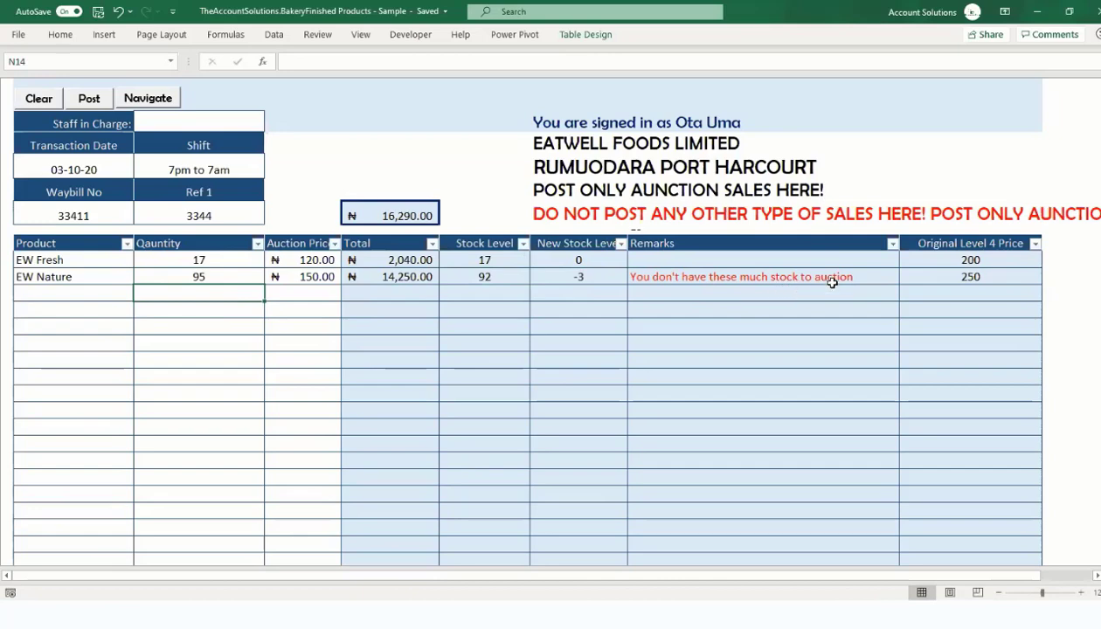
left_click(230, 277)
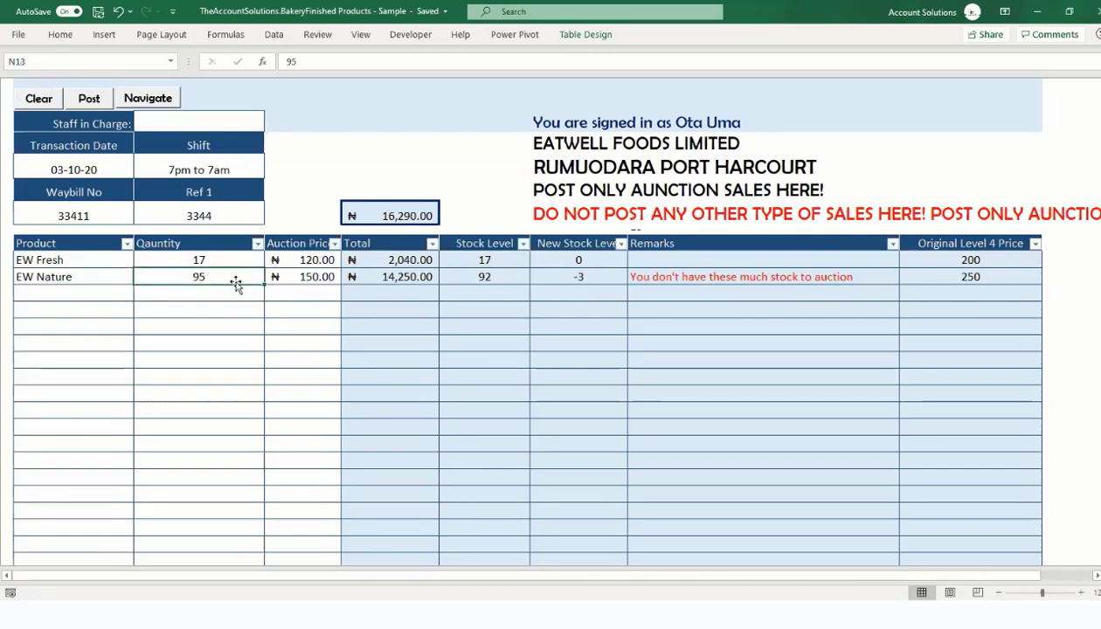
key("ctrl+z")
left_click(227, 324)
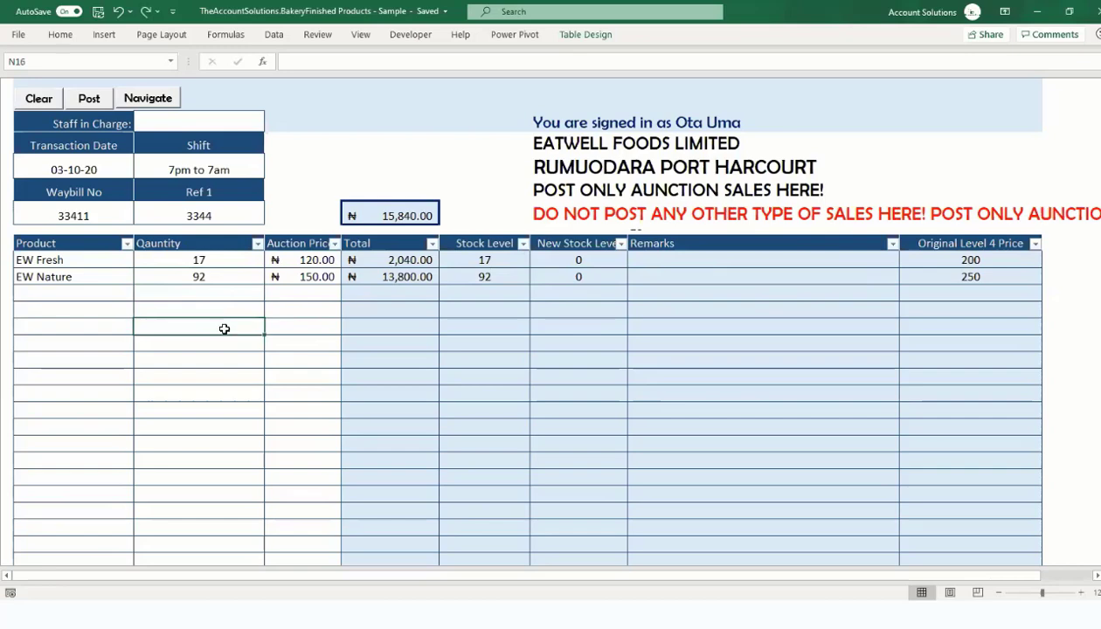
Try to post the auction sale, and select DEMO ADMIN as the staff in charge.
left_click(94, 101)
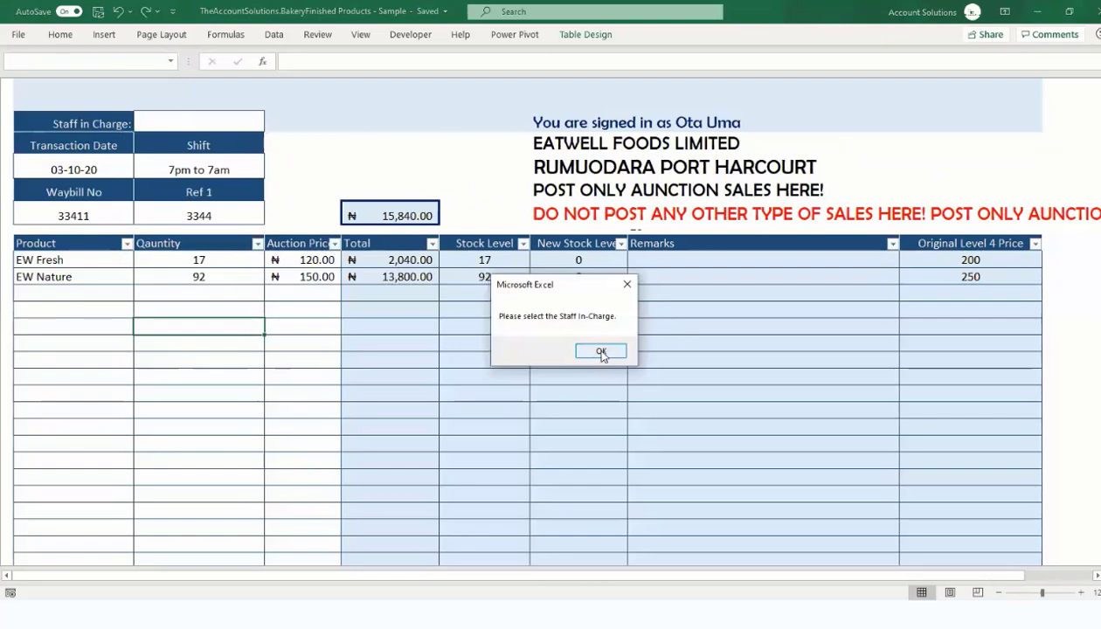
left_click(600, 352)
left_click(212, 123)
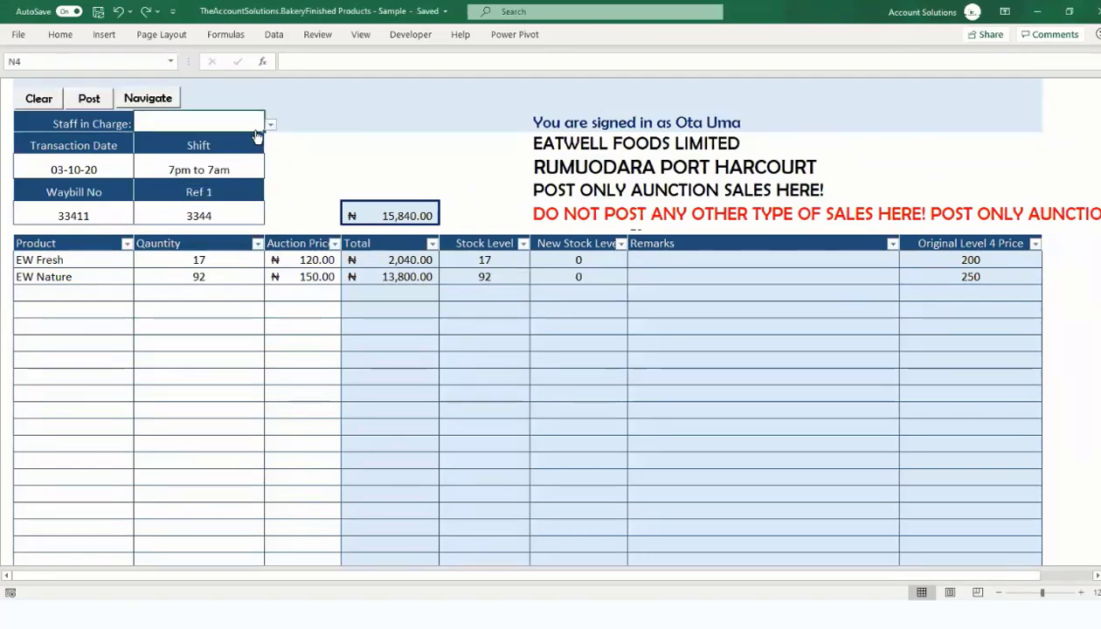
left_click(270, 124)
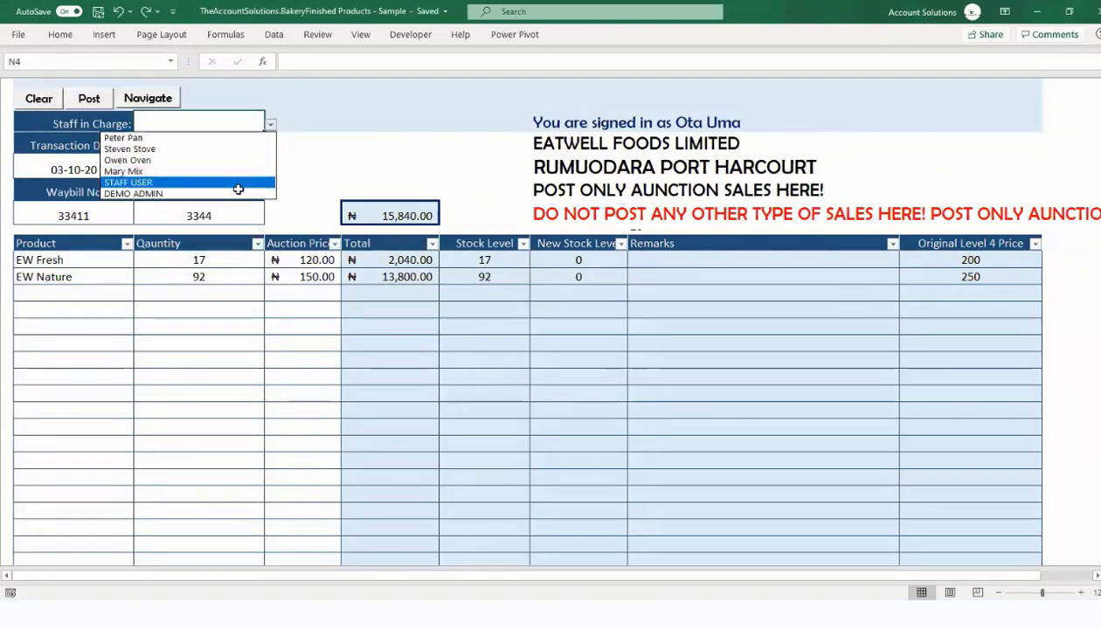
left_click(236, 193)
left_click(238, 338)
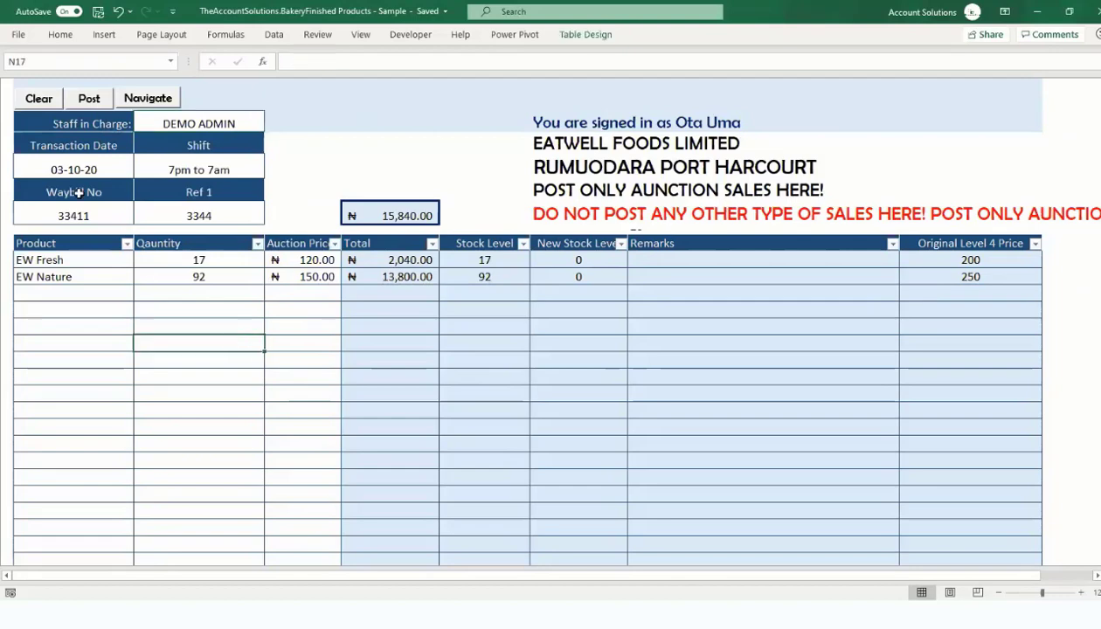
Post the auction sale and confirm that its product and quantity entries are correct.
left_click(87, 100)
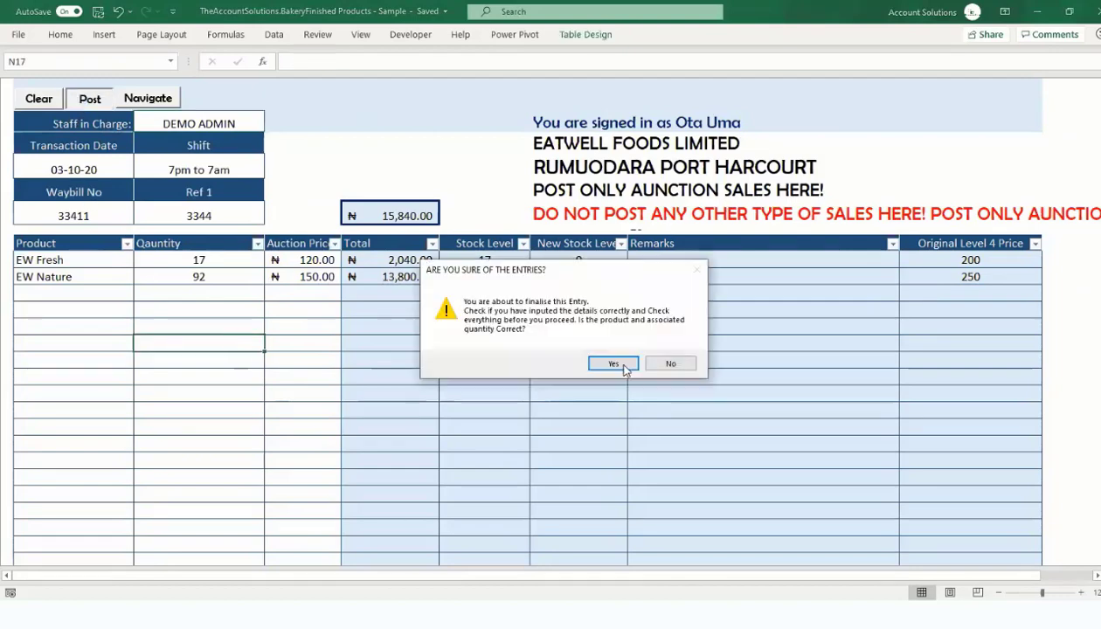
left_click(617, 364)
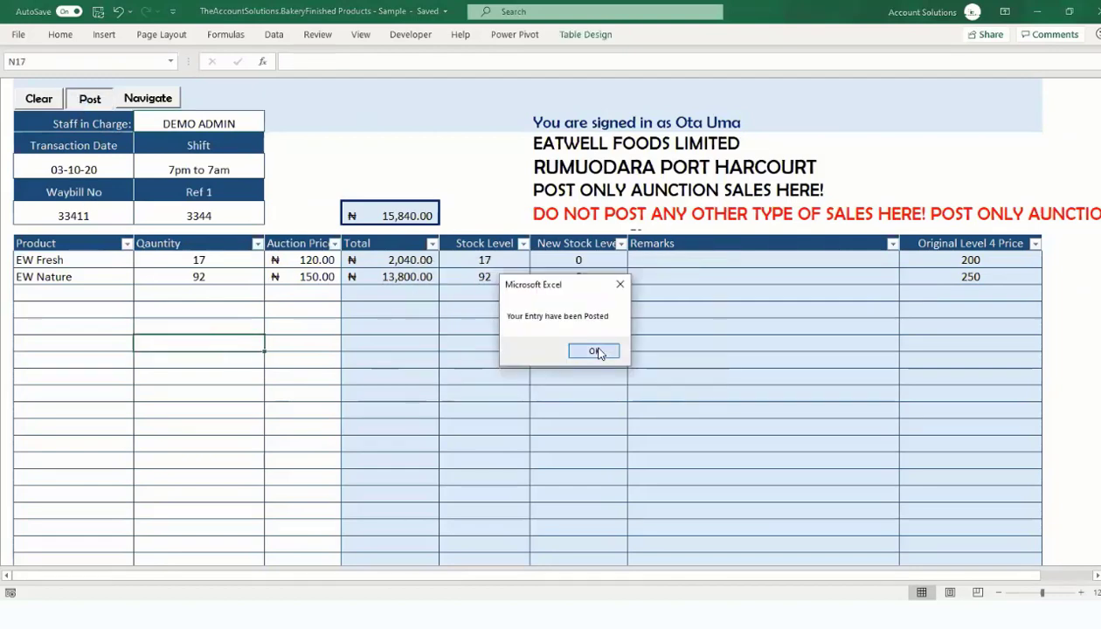
left_click(594, 347)
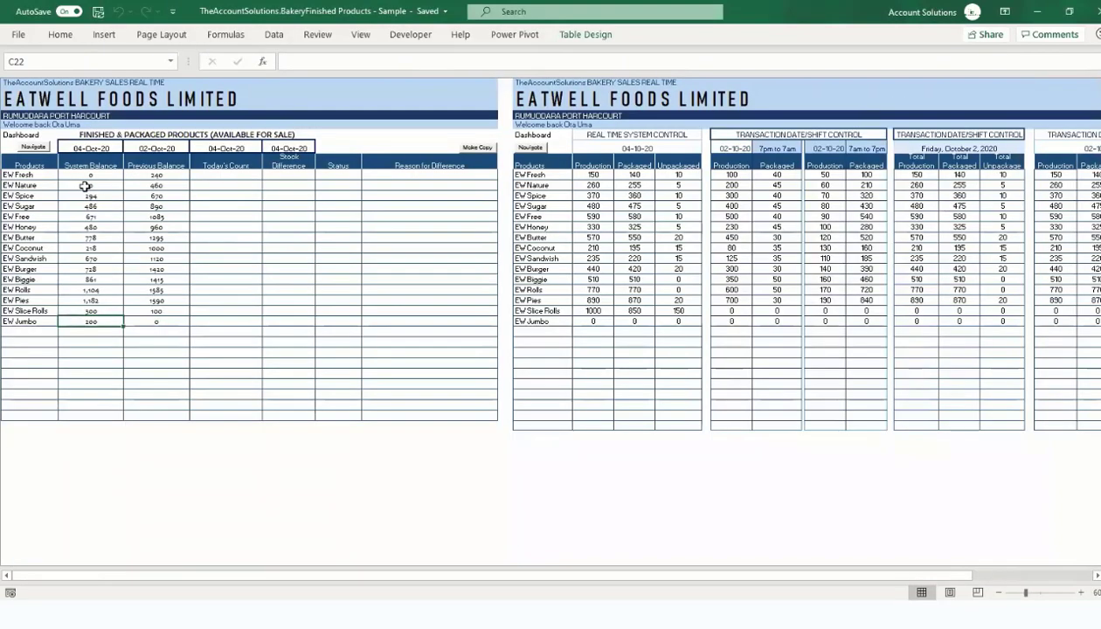
Check the EW Fresh and EW Nature system balances, and set the Previous Balance date to 03-10-2020 for comparison.
left_click(85, 185)
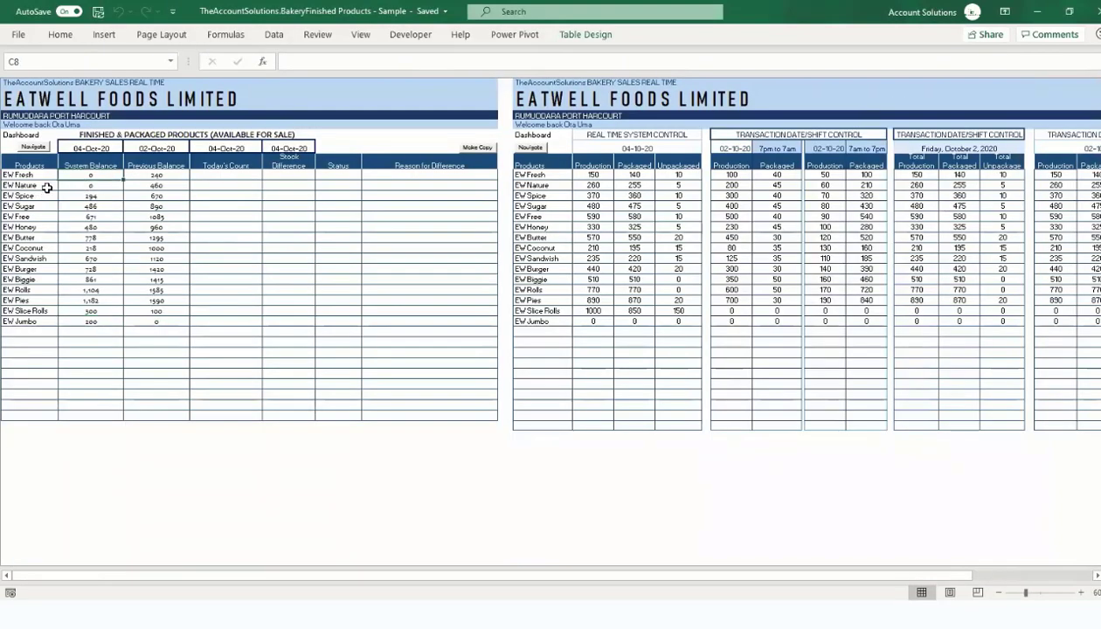
left_click(158, 145)
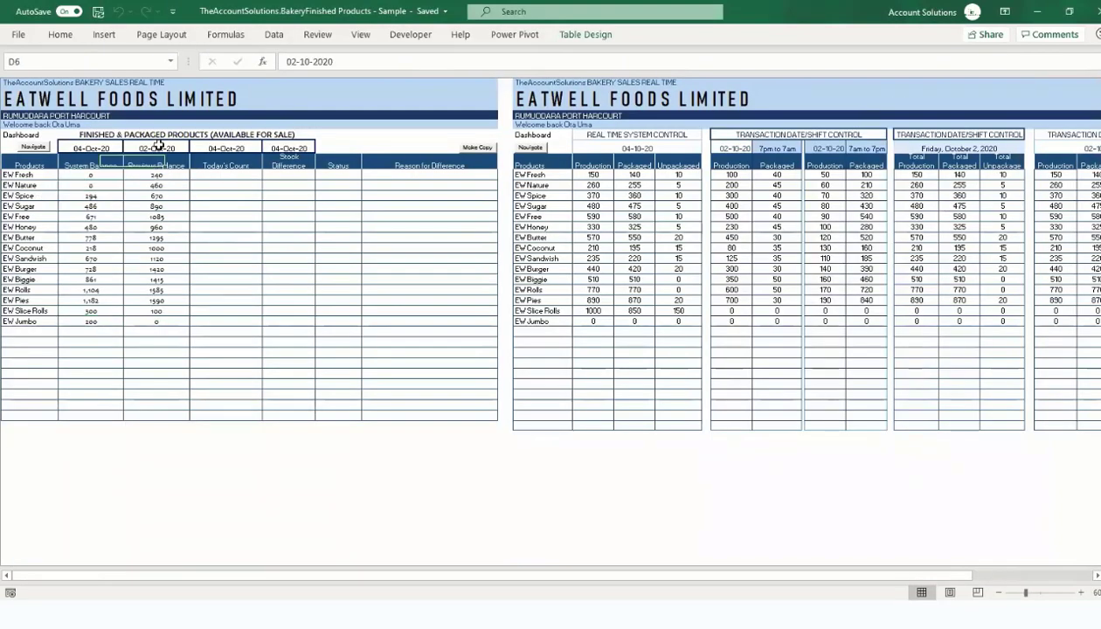
left_click(292, 62)
key("BackSpace")
type("3")
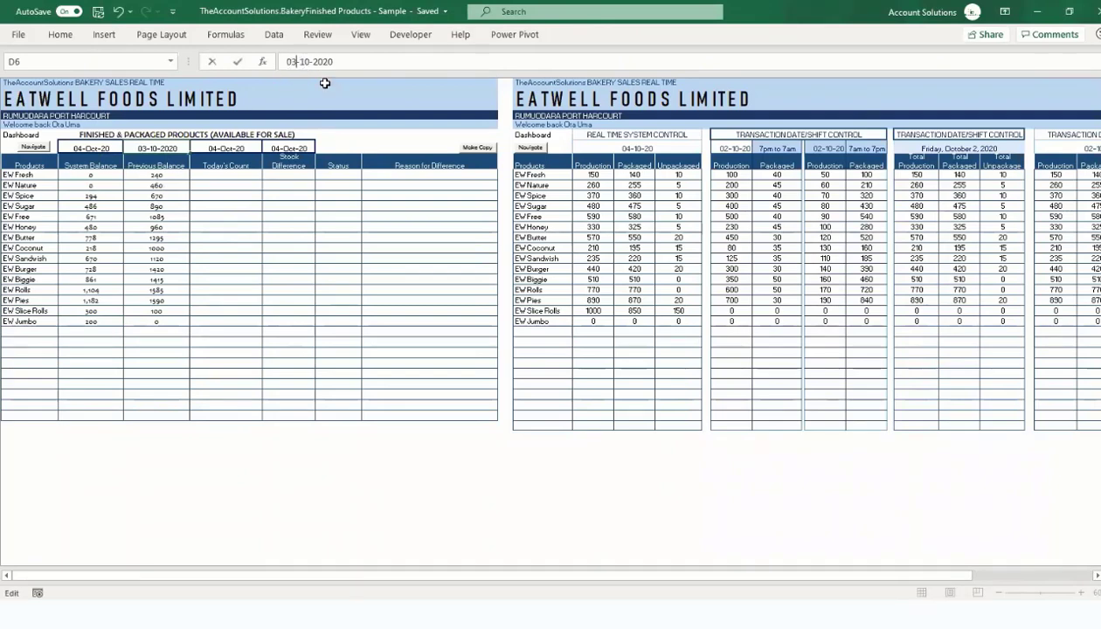
key("Return")
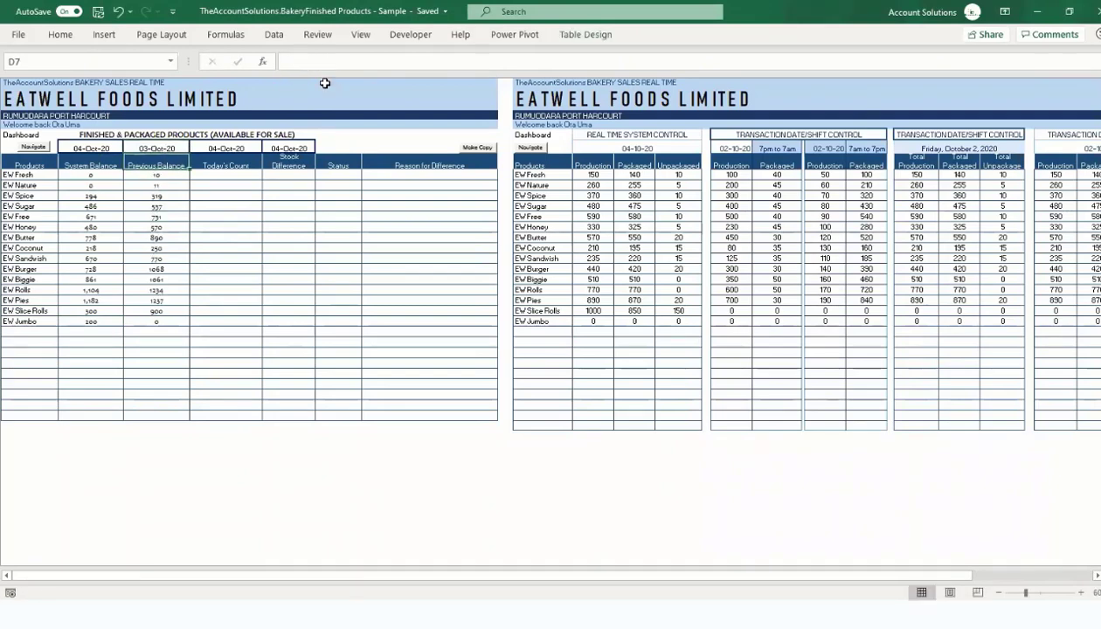
left_click(174, 177)
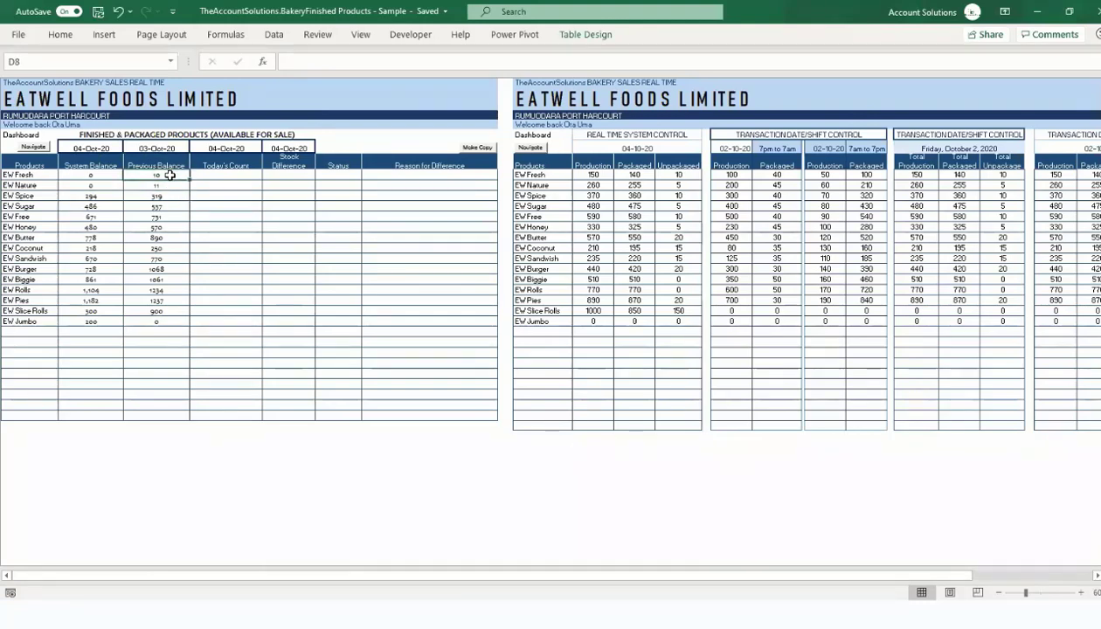
Return the Previous Balance date to 02-10-2020 and compare the previous and system balances of EW Nature.
left_click(158, 148)
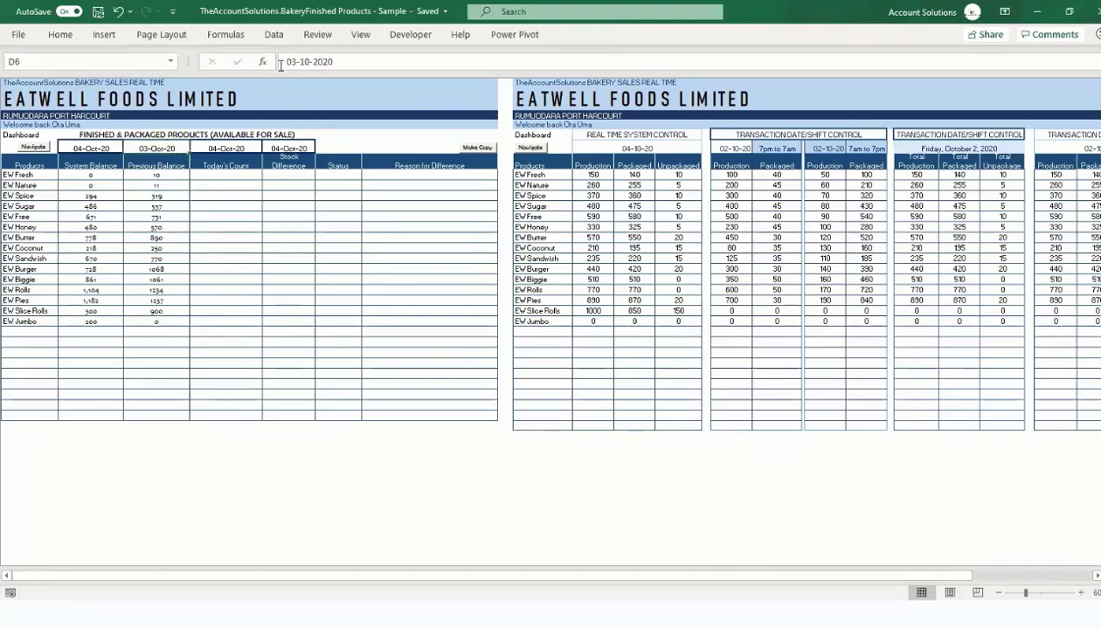
left_click(298, 61)
key("BackSpace")
type("2")
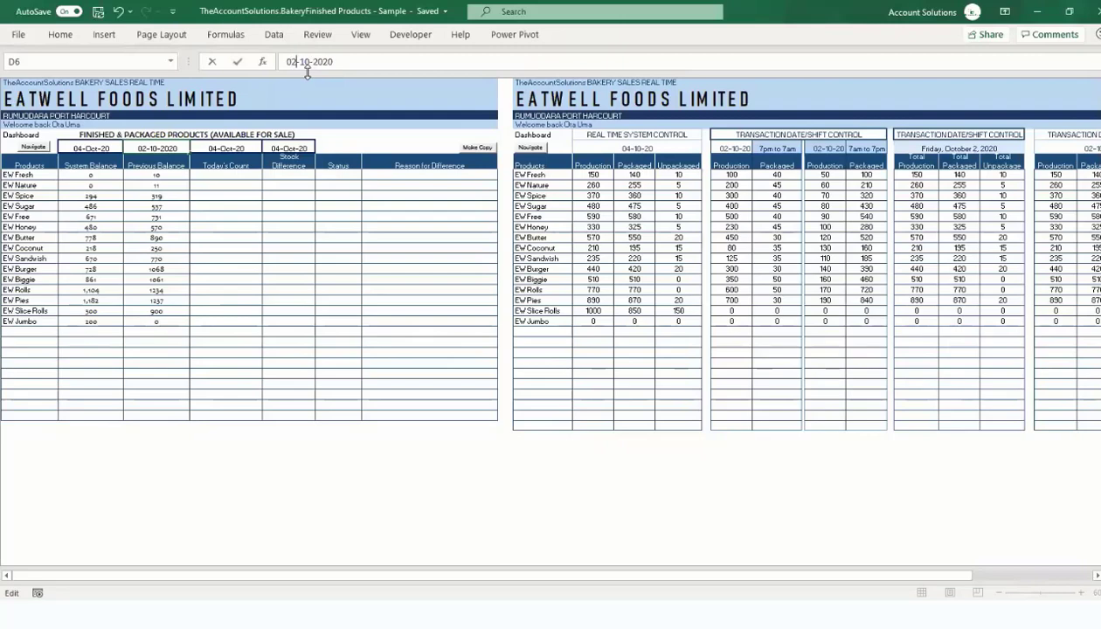
key("Return")
left_click(174, 185)
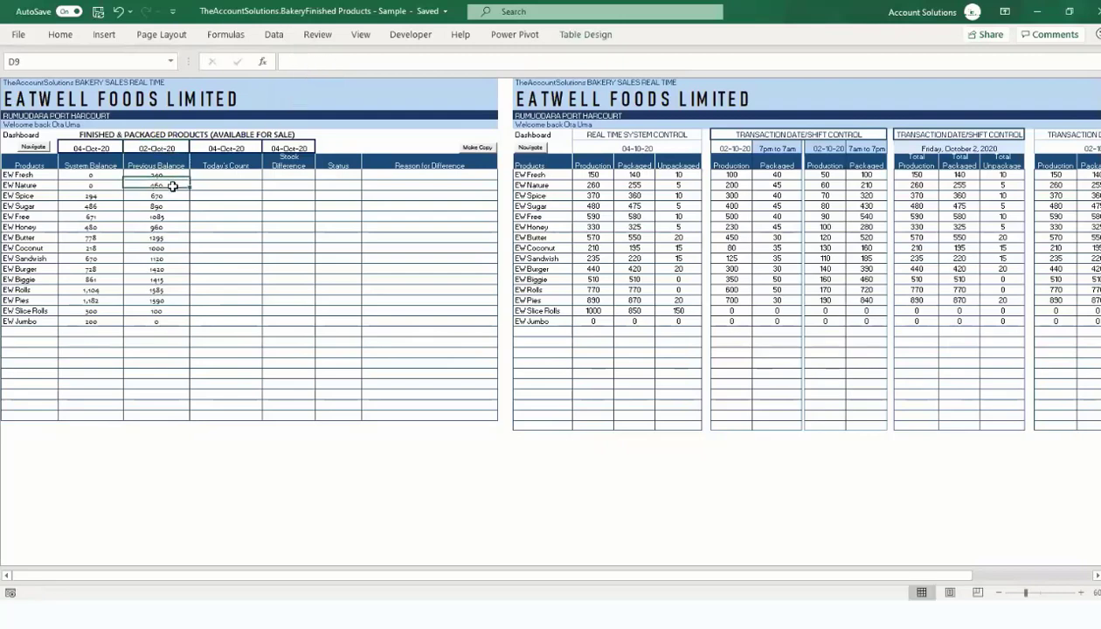
left_click(99, 185)
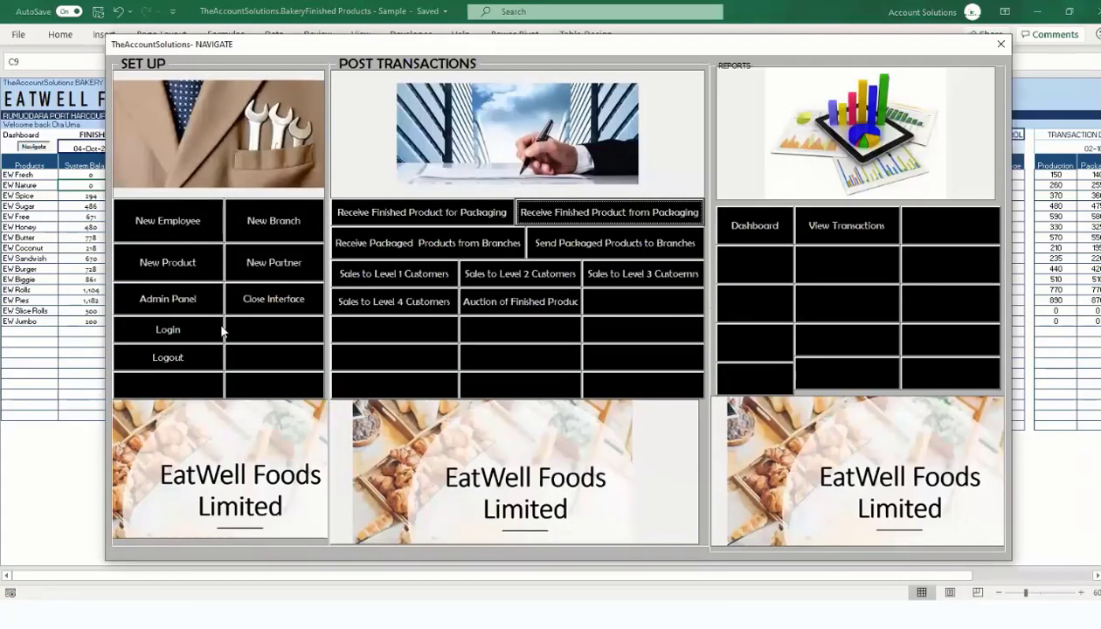
Open the damaged products form from the Admin Panel, and set the transaction date to 4/10/20 and the shift to 7am to 7pm.
left_click(199, 304)
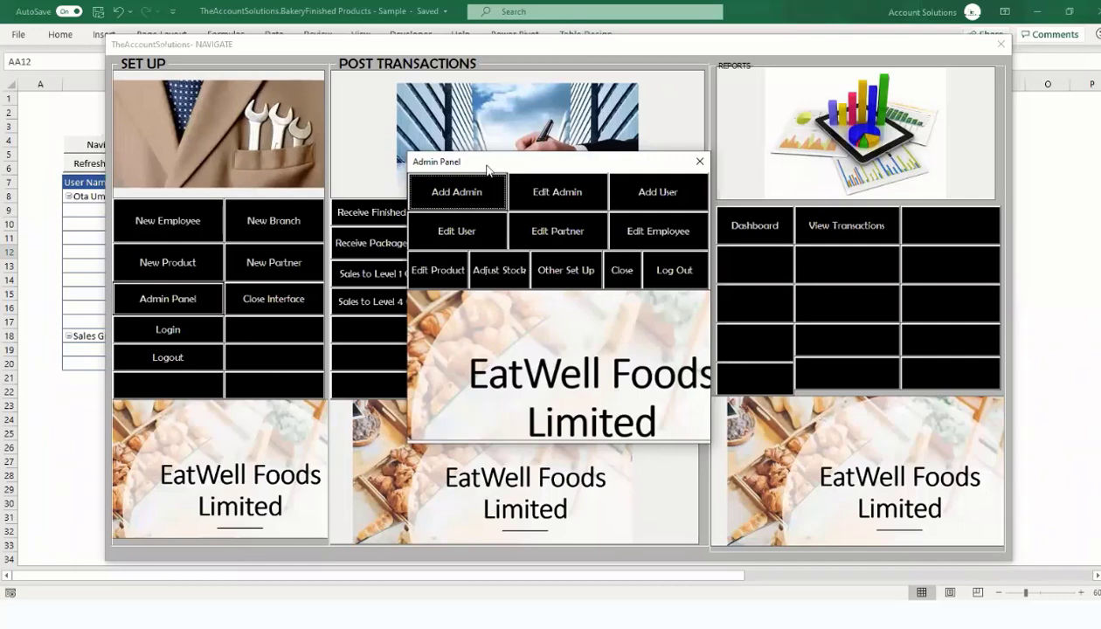
left_click_drag(486, 168, 487, 169)
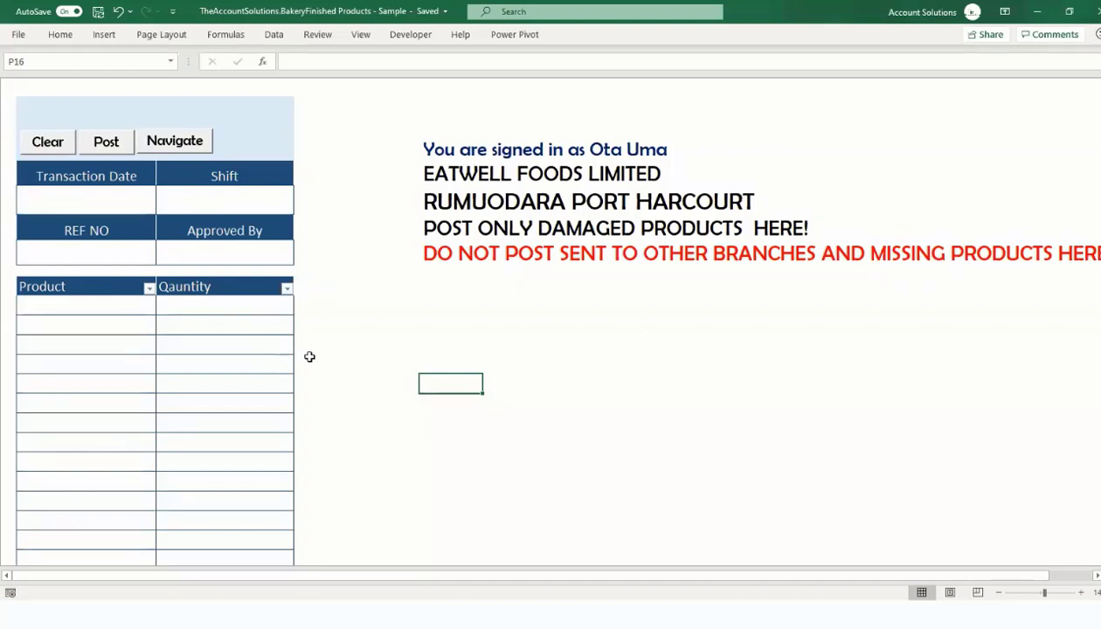
left_click(140, 199)
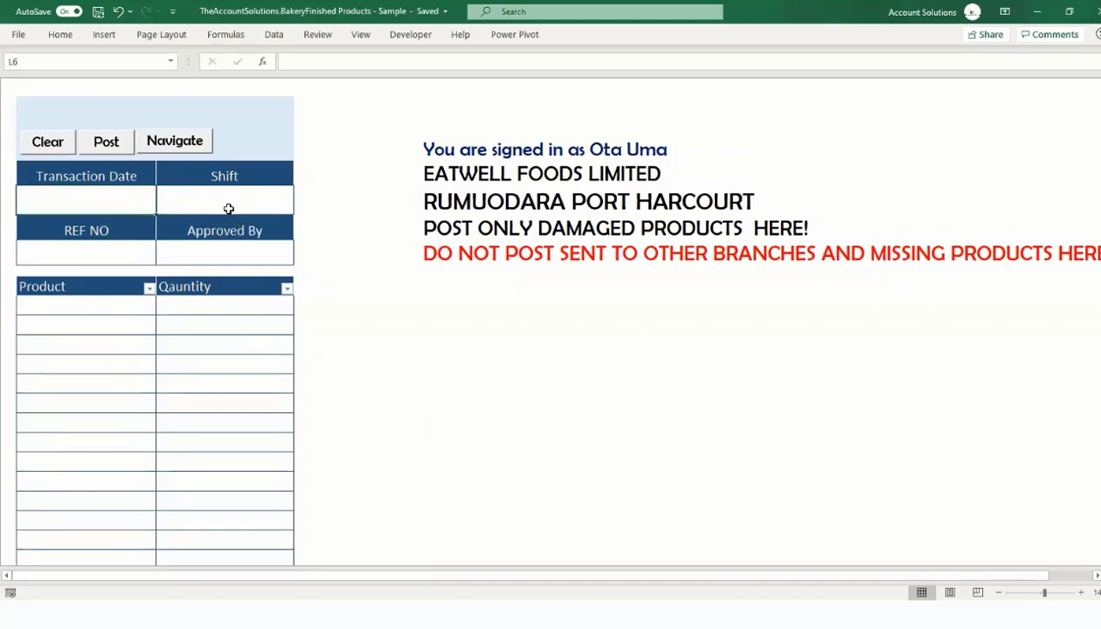
left_click(232, 206)
left_click(92, 206)
type("4/10/20")
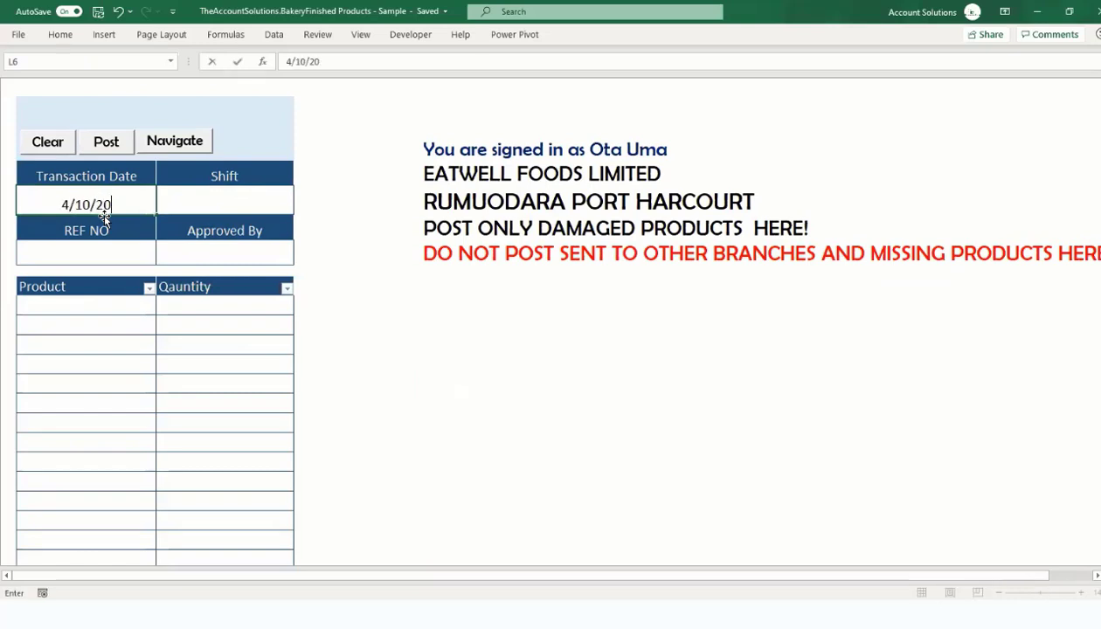
left_click(275, 203)
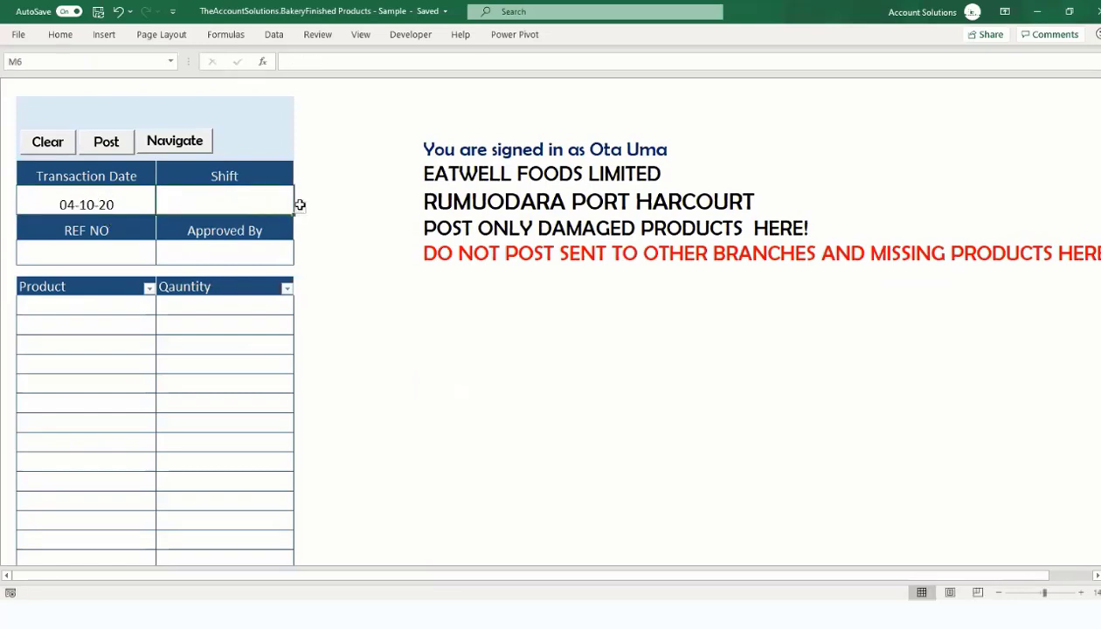
left_click(299, 206)
left_click(288, 219)
Enter reference number 111 and select DEMO ADMIN as the approver of the damaged products entry.
left_click(123, 259)
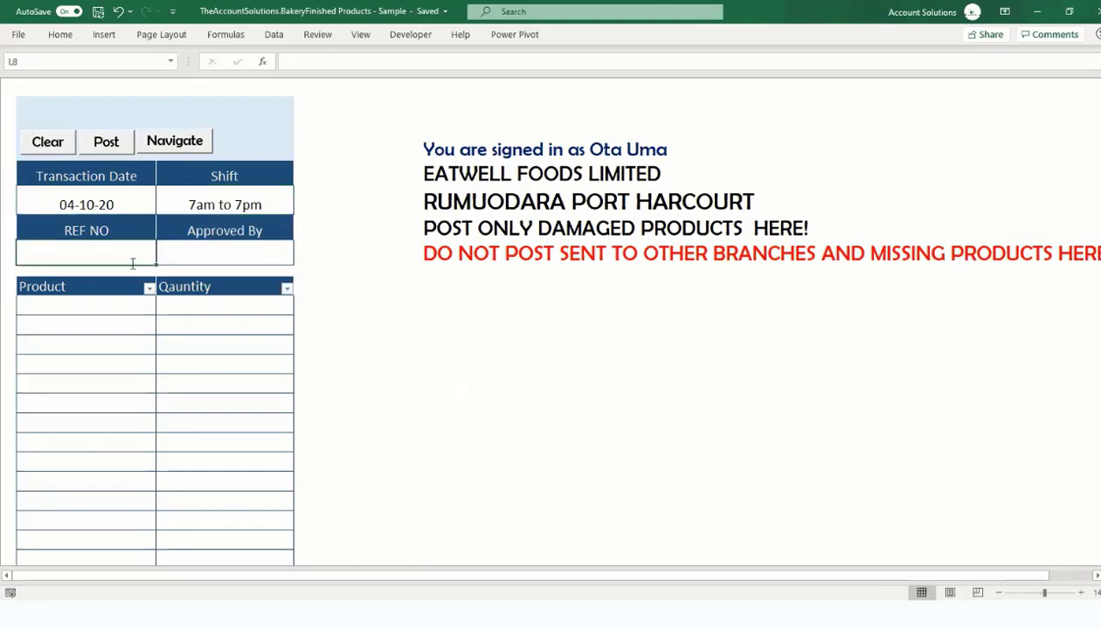
type("111")
left_click(237, 251)
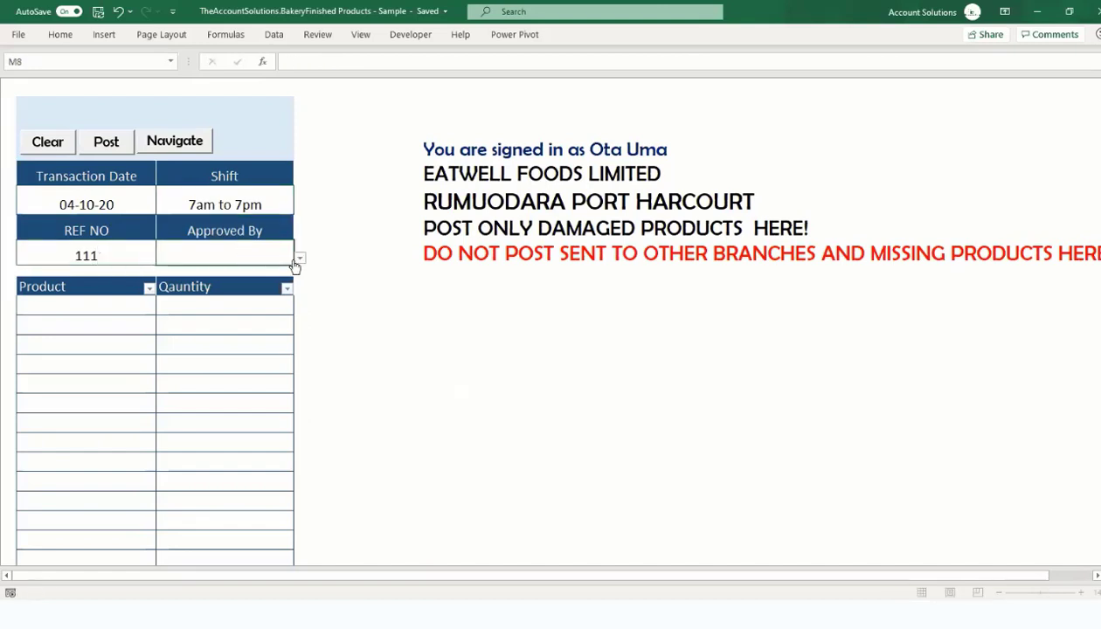
left_click(298, 258)
left_click(223, 325)
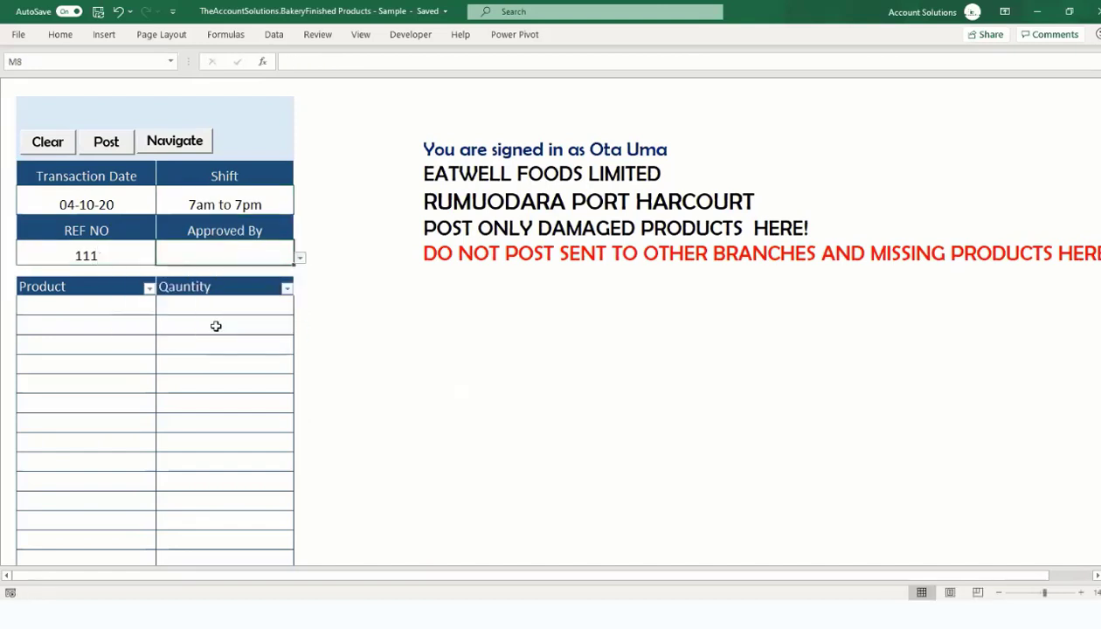
Add EW Spice with a quantity of 5 as a damaged product and post the entry.
left_click(164, 312)
left_click(164, 311)
scroll(177, 357, "down", 1)
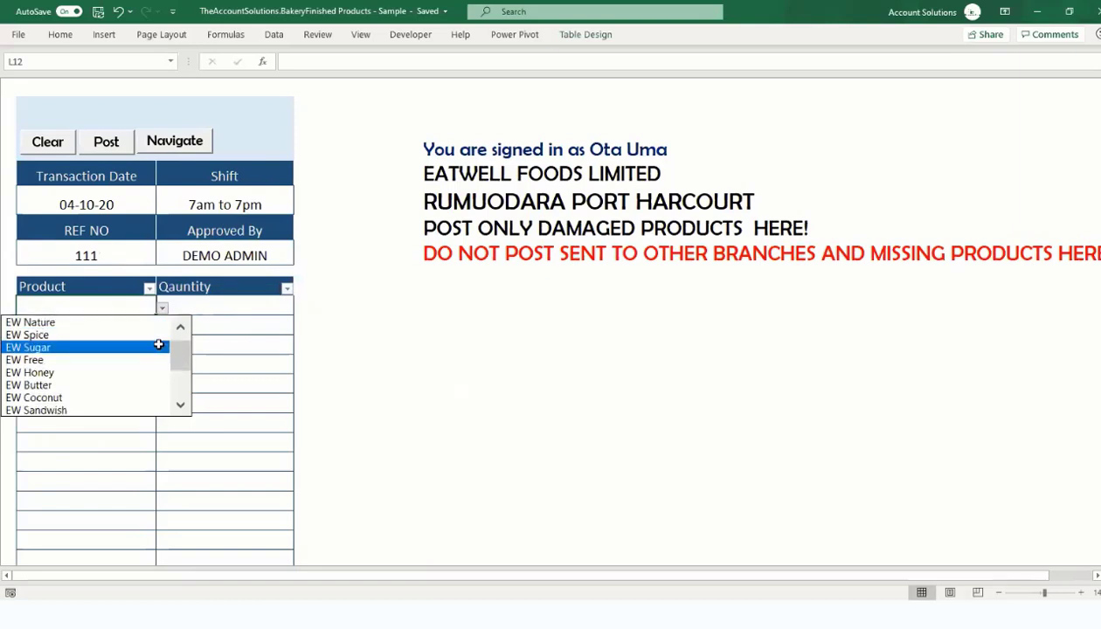
left_click(152, 335)
left_click(209, 306)
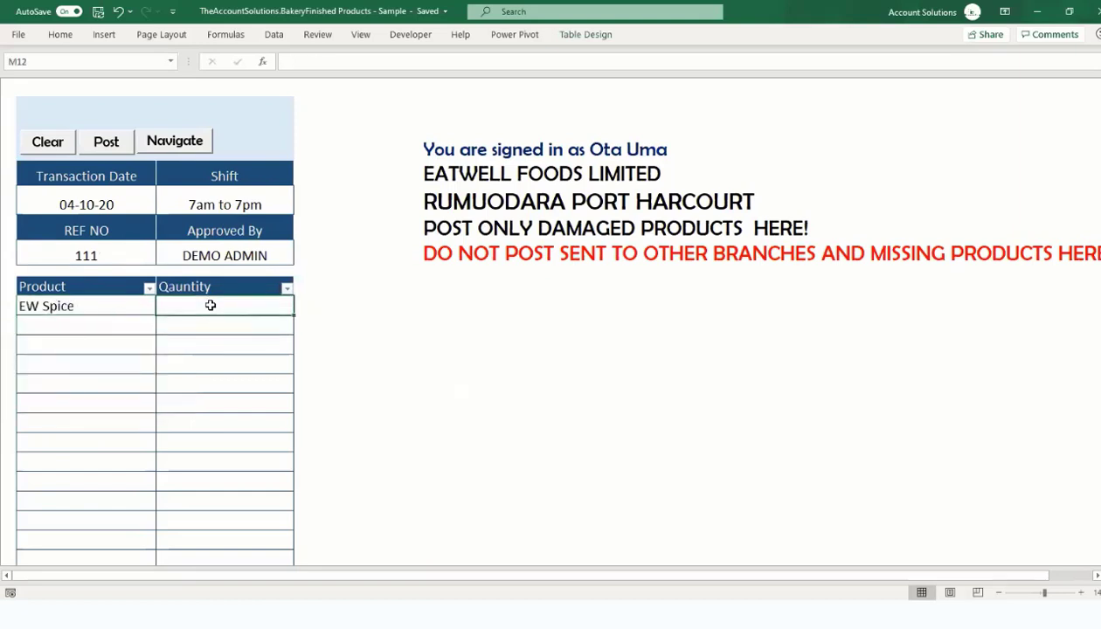
type("5")
left_click(208, 378)
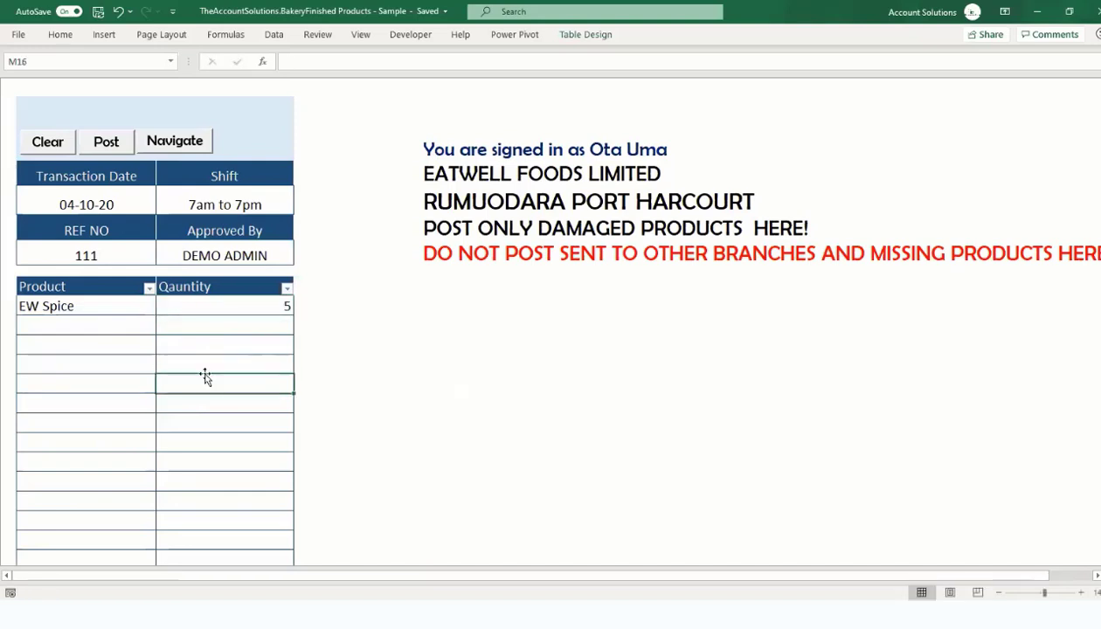
left_click(111, 144)
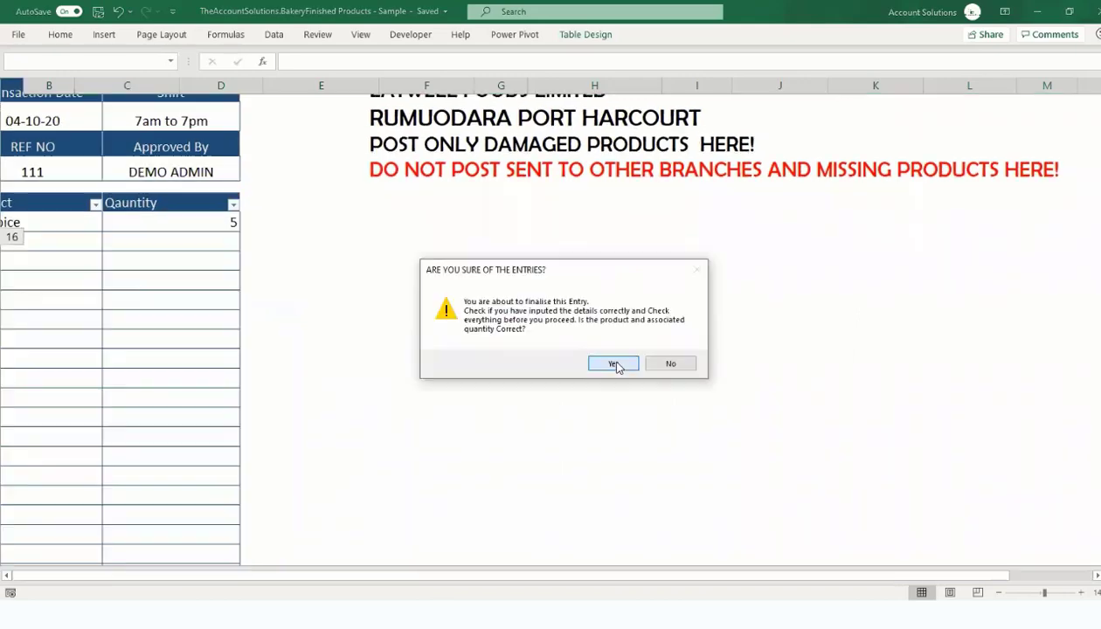
key("Return")
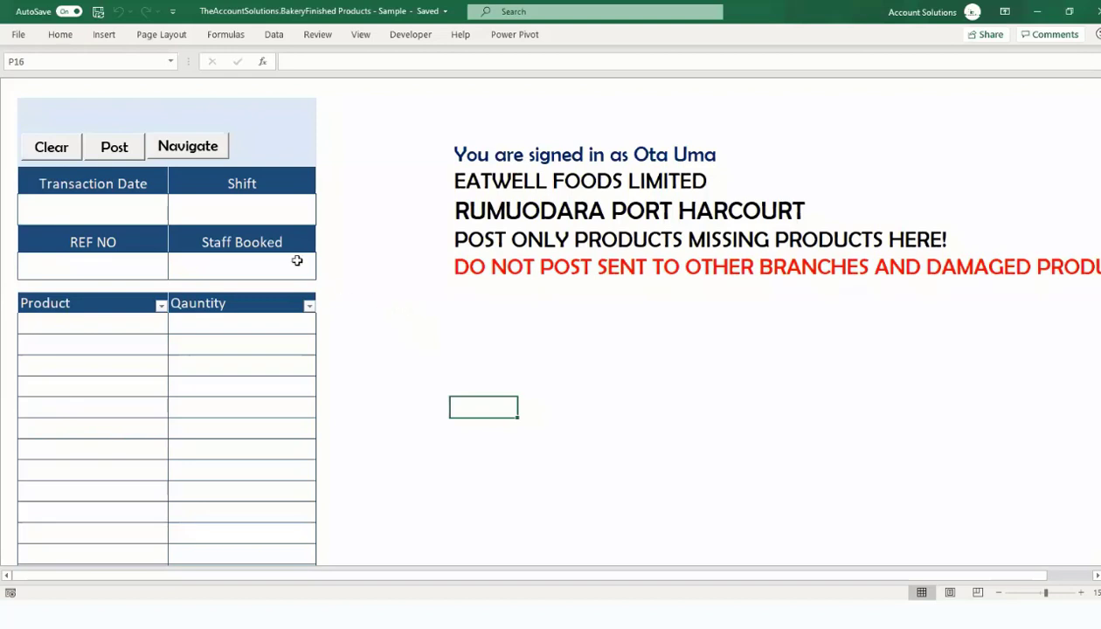
Set the missing products form's transaction date to 4/10/20 and its shift to 7am to 7pm.
key("Tab")
type("4/10/20")
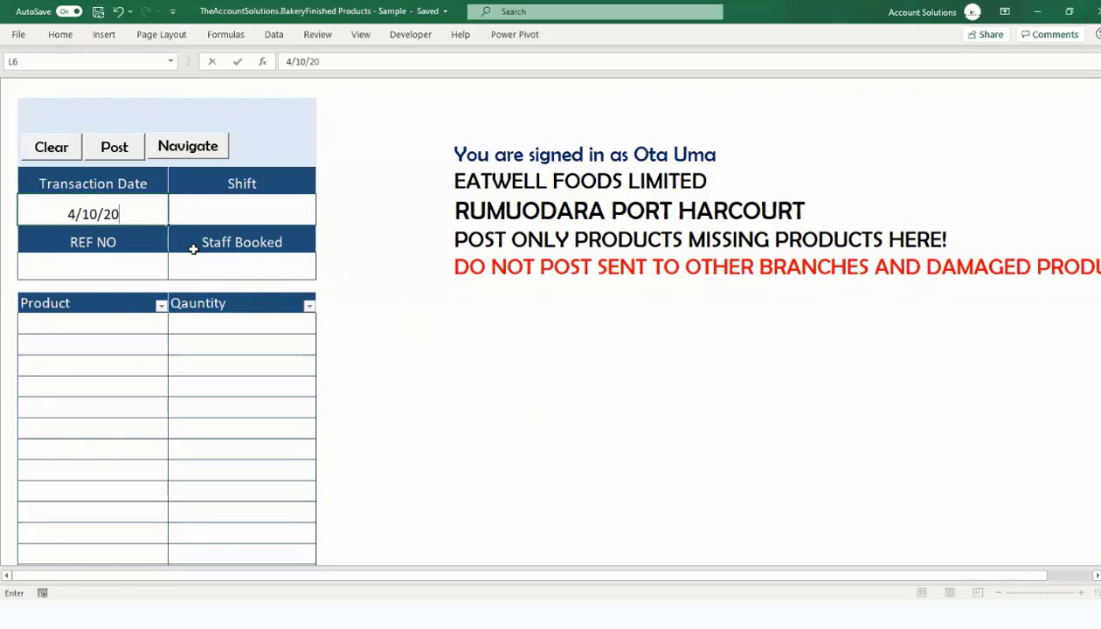
key("Tab")
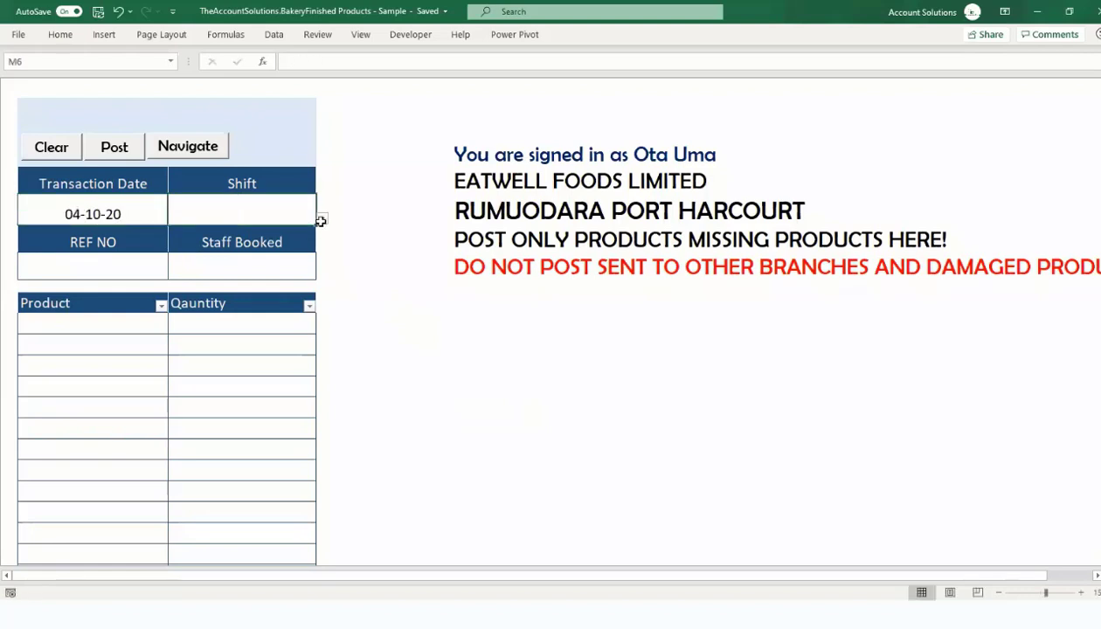
left_click(322, 217)
left_click(262, 231)
Enter reference number 2222 and select STAFF USER as the staff booked for the missing products.
left_click(102, 273)
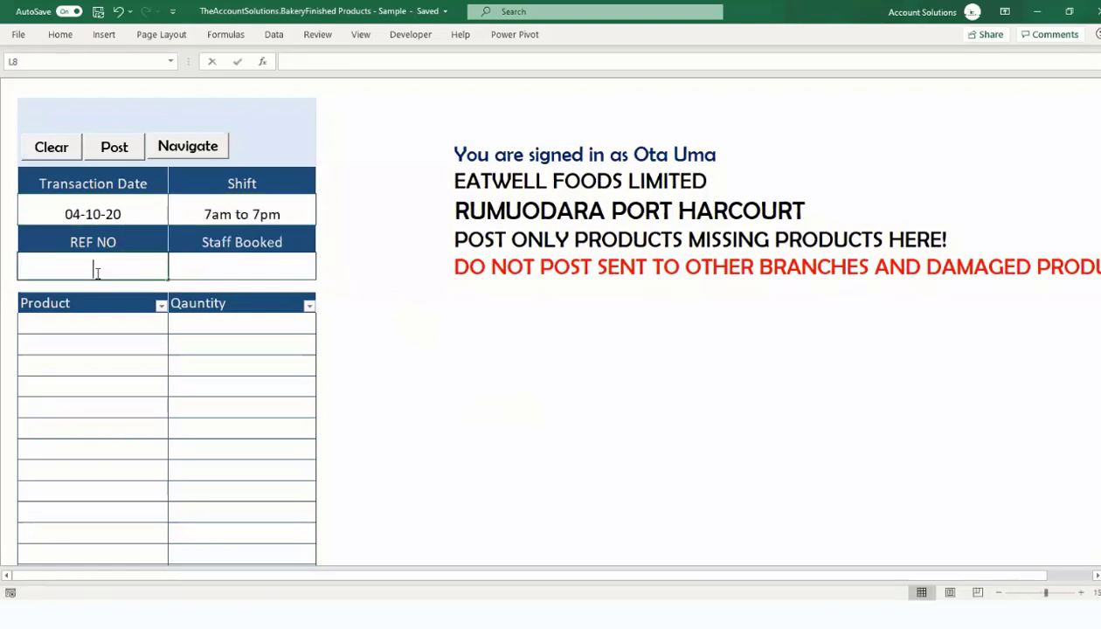
type("2222")
left_click(254, 270)
left_click(321, 273)
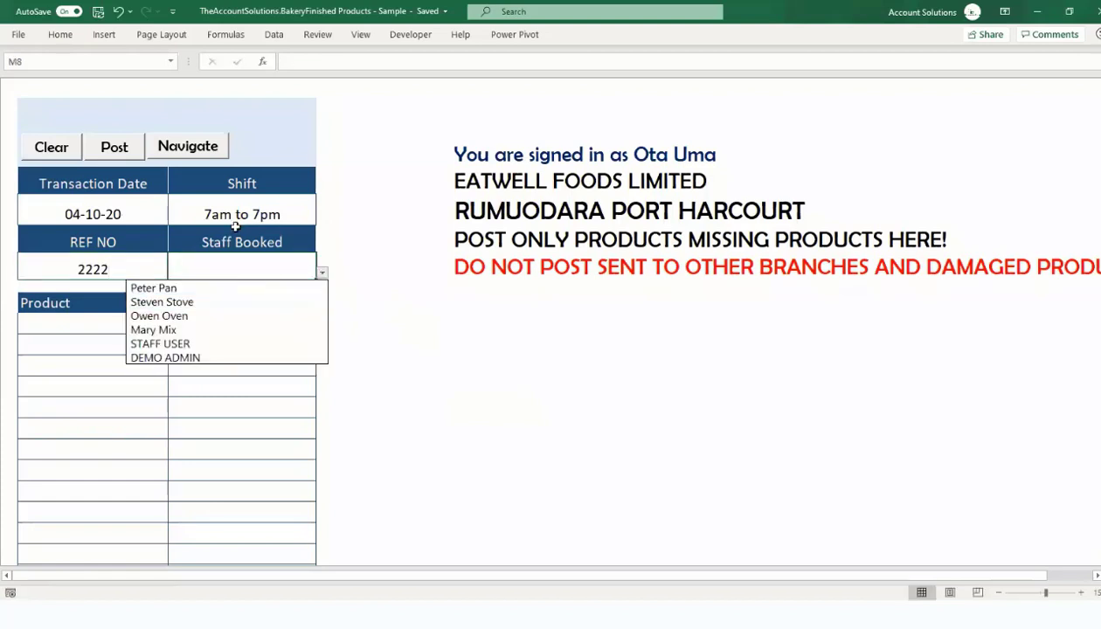
key("Down")
key("Down")
key("Down")
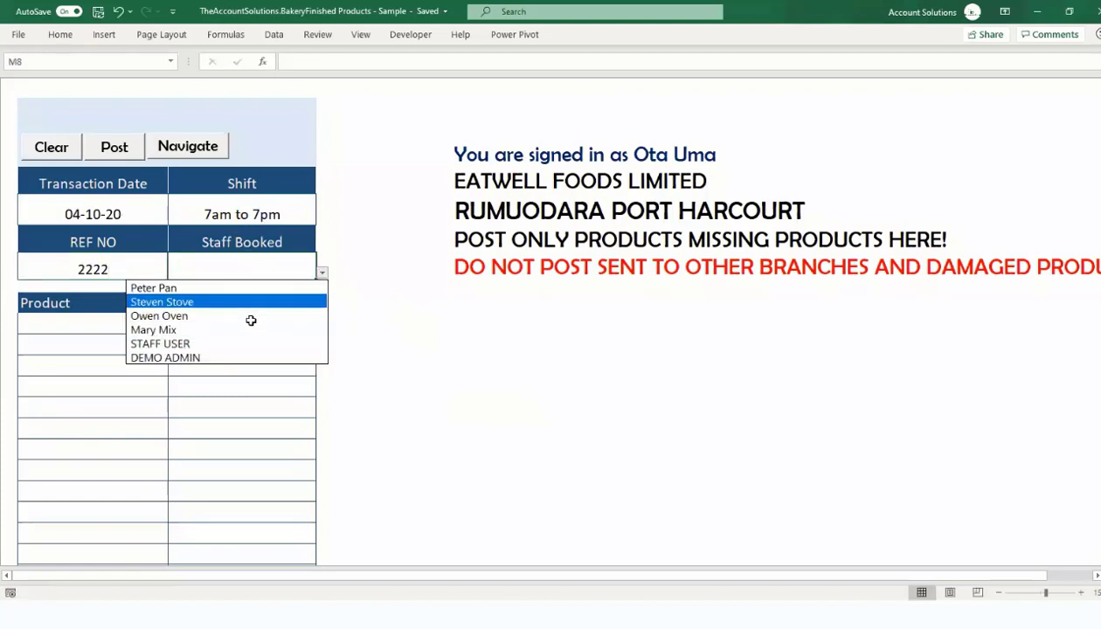
left_click(227, 343)
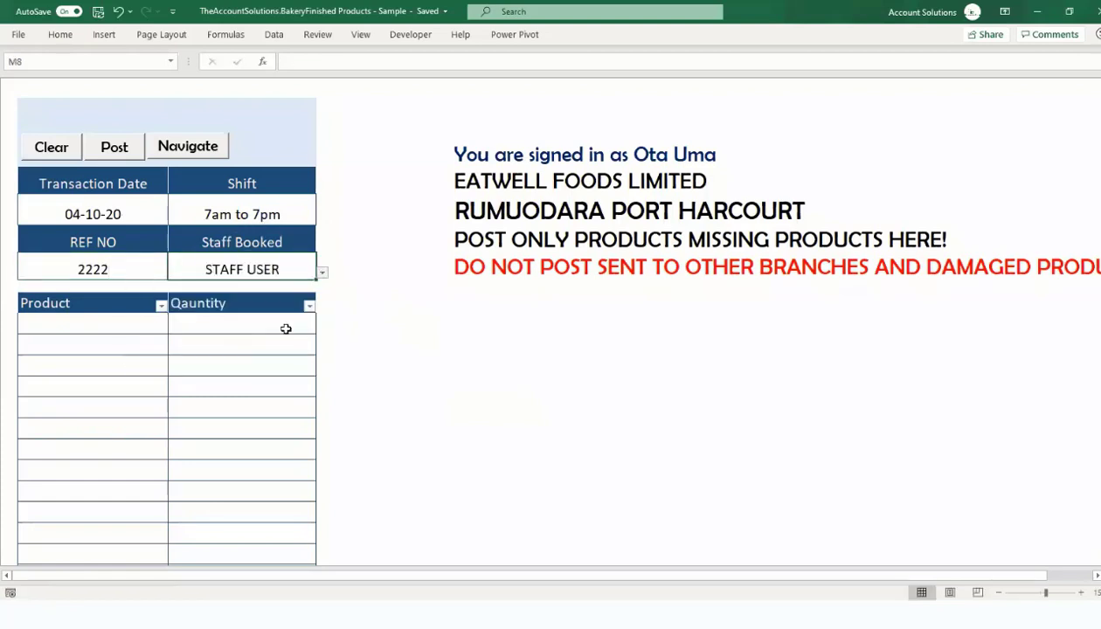
Add EW Sandwish with a quantity of 5 as a missing product and post the entry.
left_click(166, 331)
left_click(172, 327)
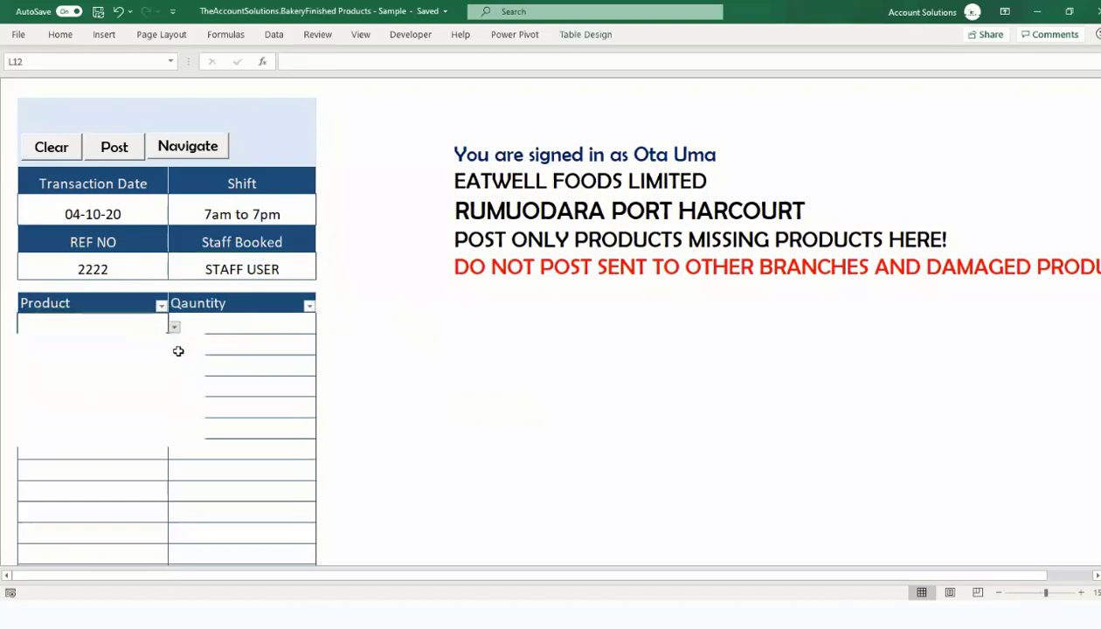
left_click_drag(192, 376, 191, 393)
left_click(95, 397)
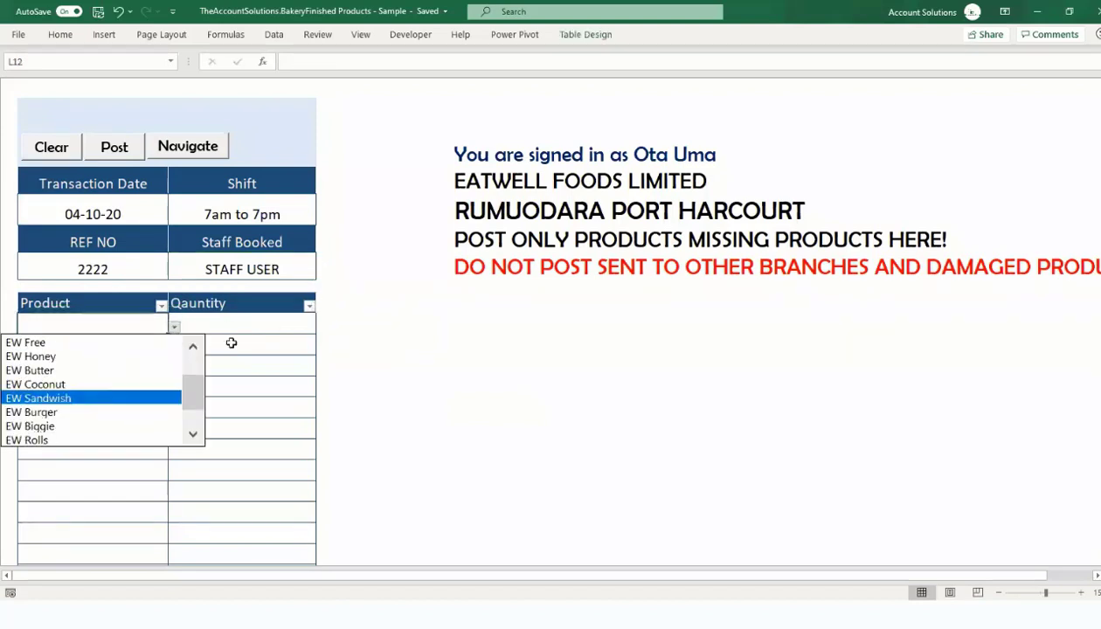
left_click(242, 327)
type("5")
left_click(416, 365)
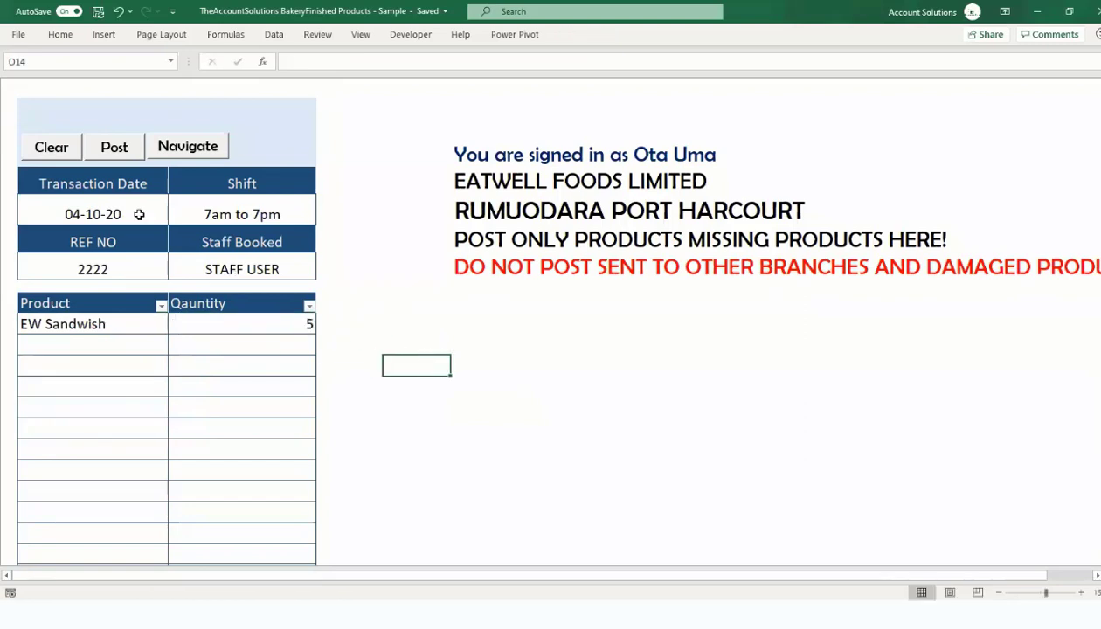
left_click(115, 148)
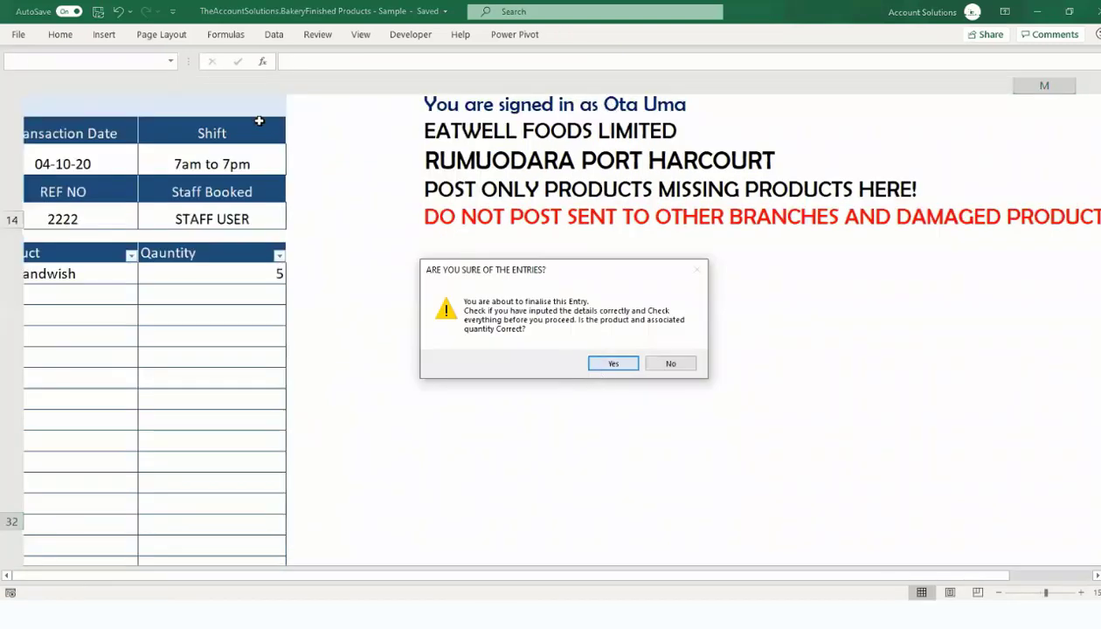
key("Return")
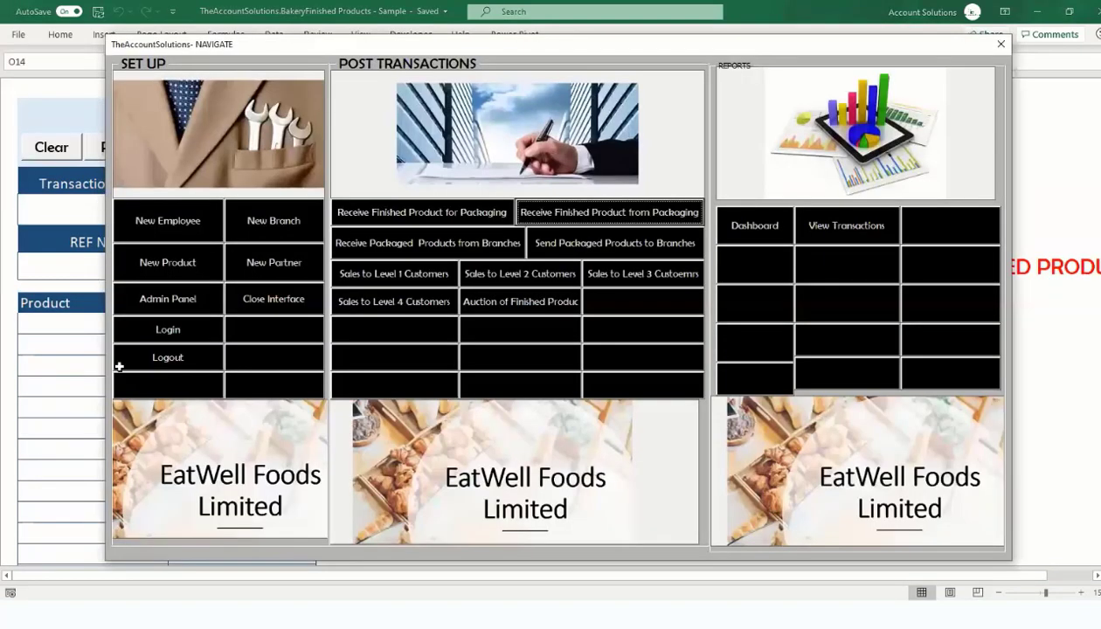
Return to the dashboard and examine the system balances and the production and packaging control tables.
left_click(612, 484)
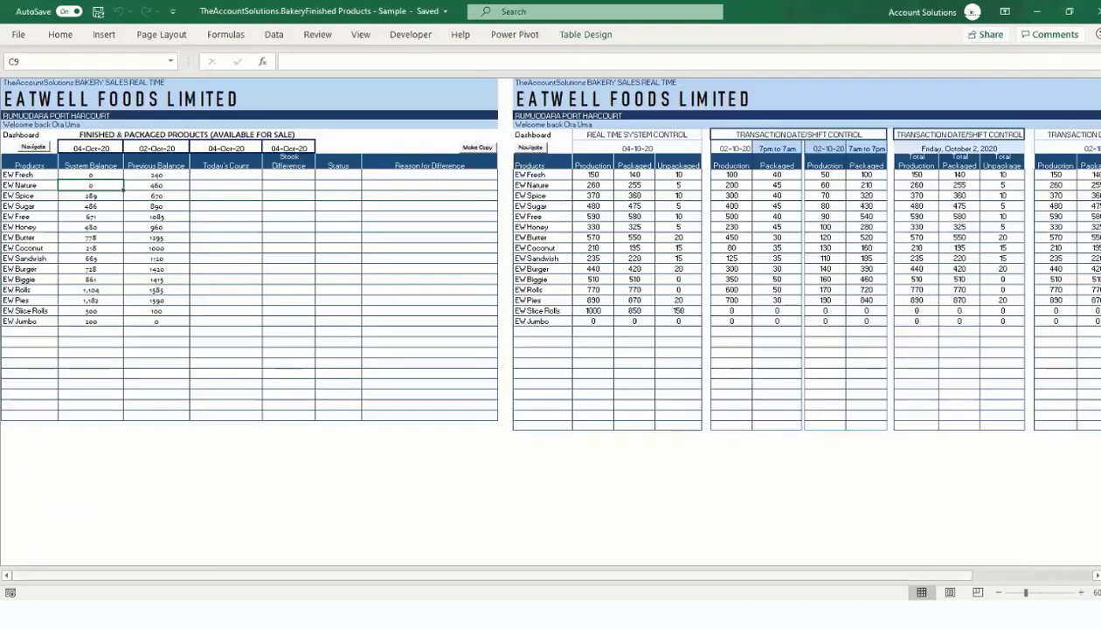
scroll(476, 166, "right", 3)
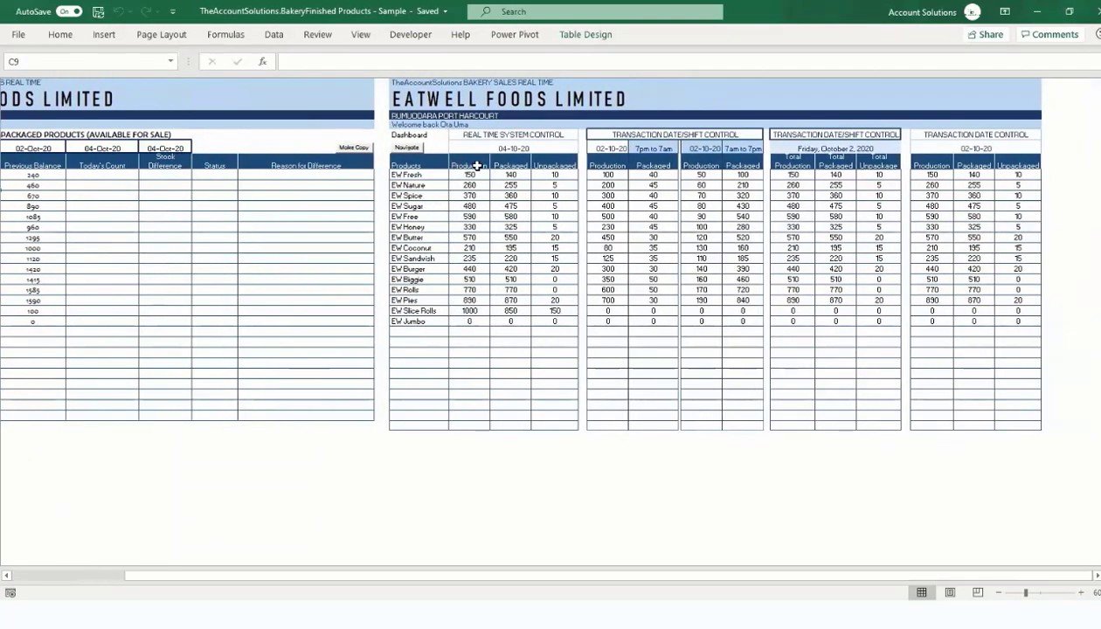
left_click(462, 249)
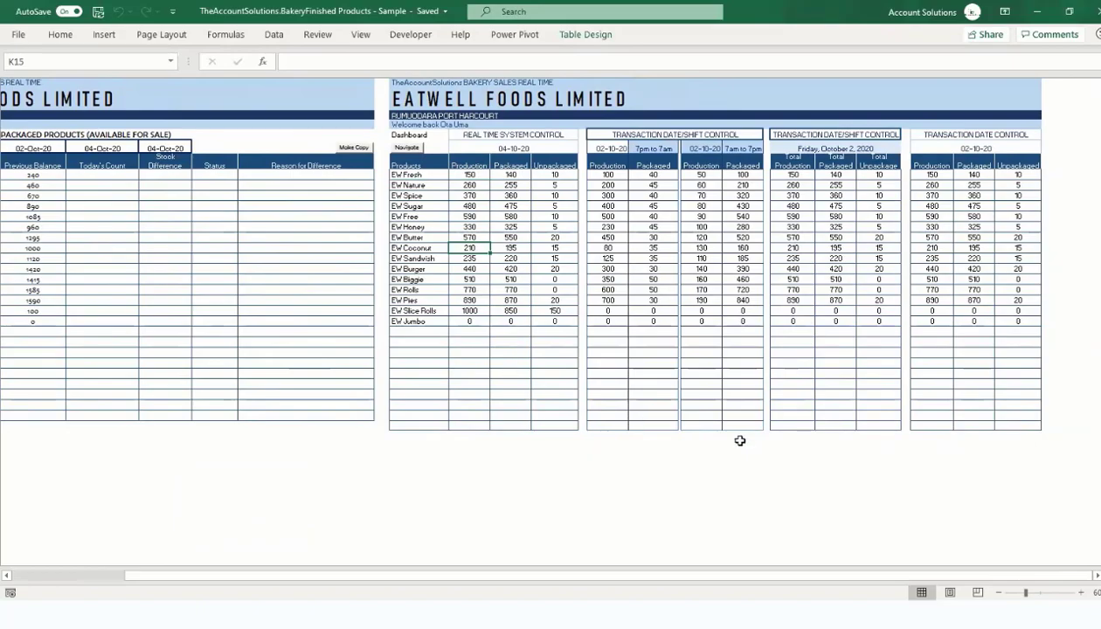